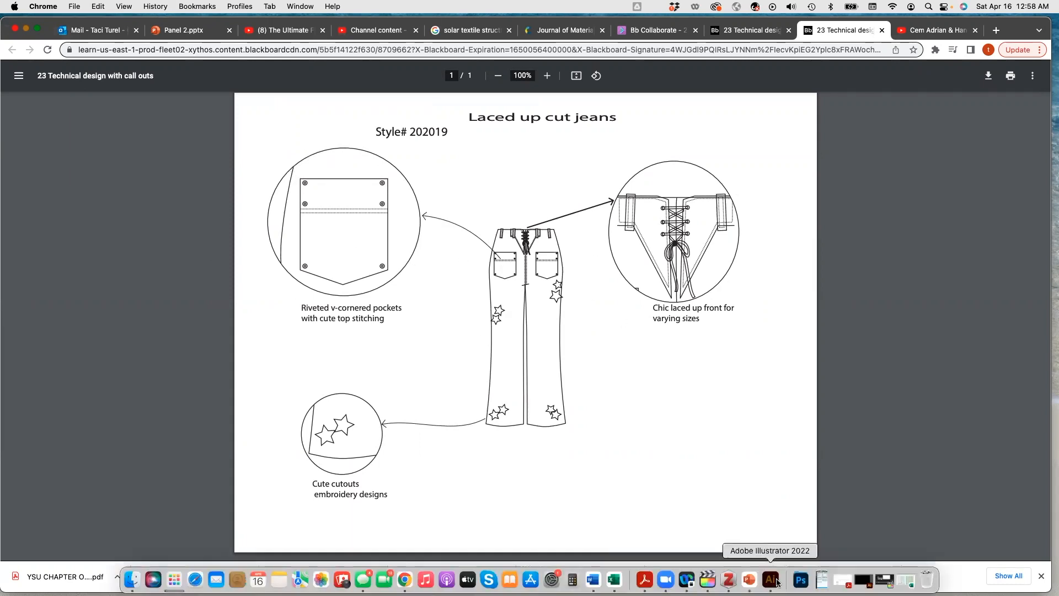
Switch to Adobe Illustrator and dock the floating Layers panel below the Properties panel.
left_click(776, 581)
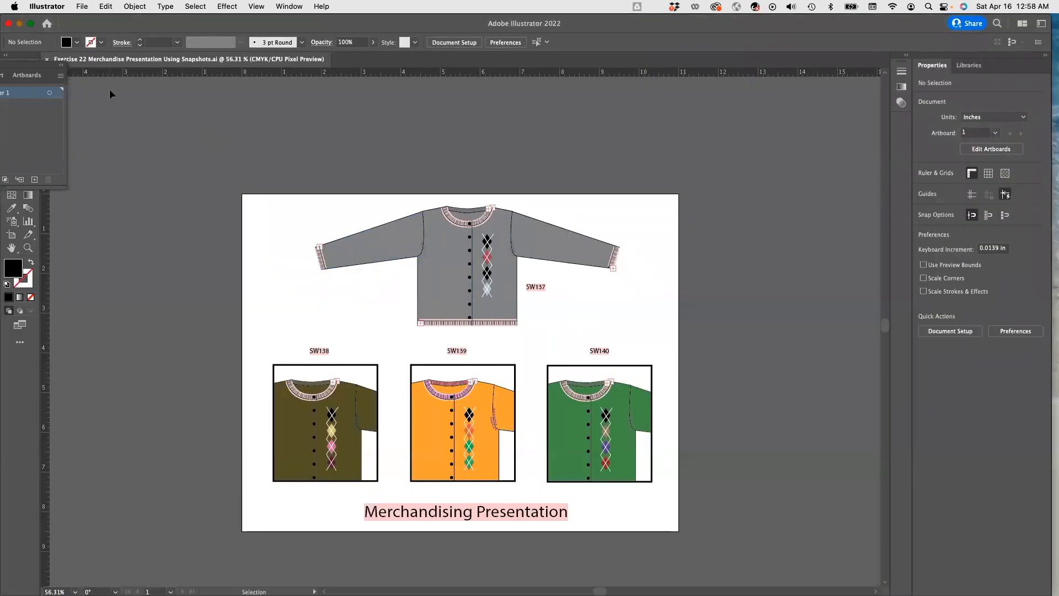
left_click_drag(20, 72, 1003, 345)
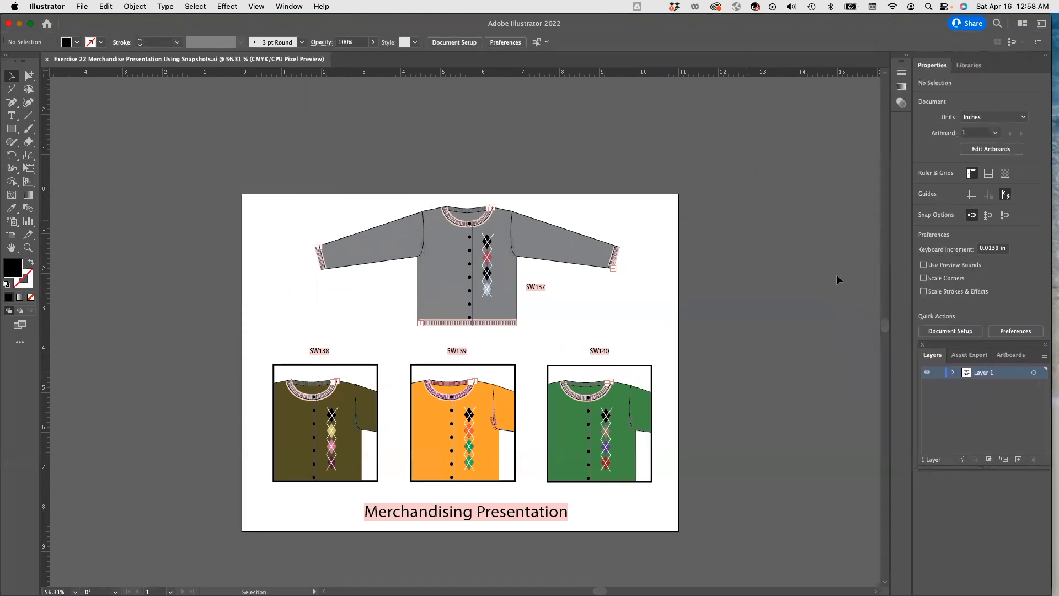
Close the Exercise 22 presentation and open the recent file snap fashions(1) (1).ai.
left_click(47, 59)
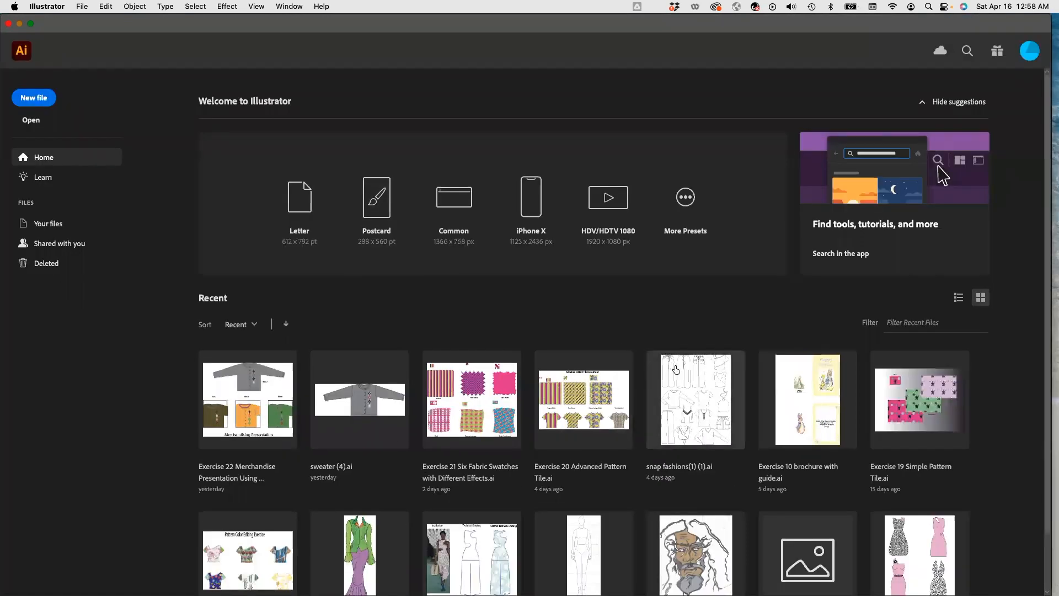
left_click(691, 398)
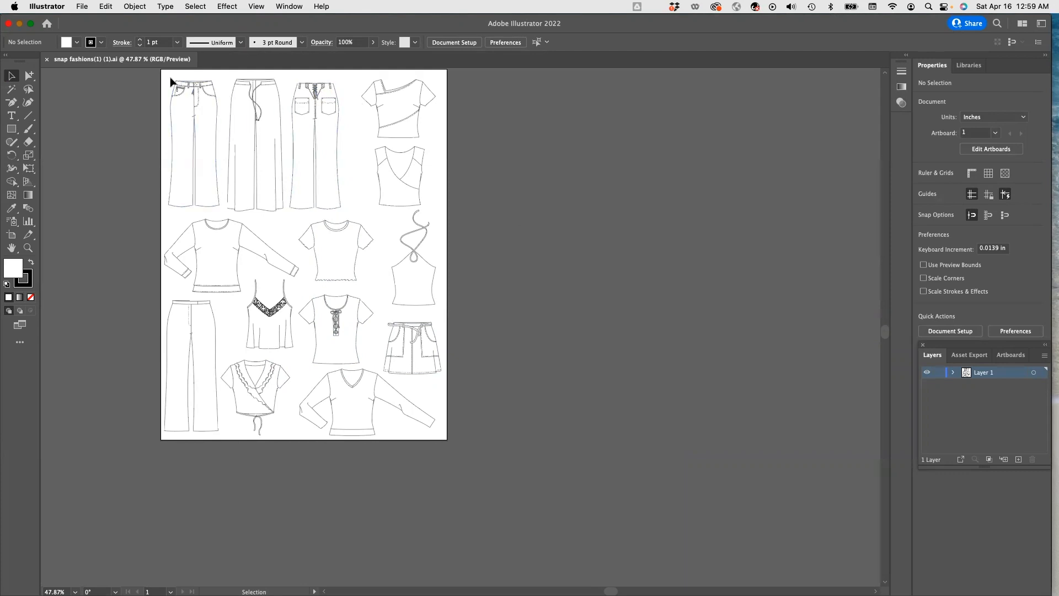
Copy the first pair of jeans in the top row into a new landscape Letter document, 11 x 8.5 in, in CMYK.
left_click(207, 120)
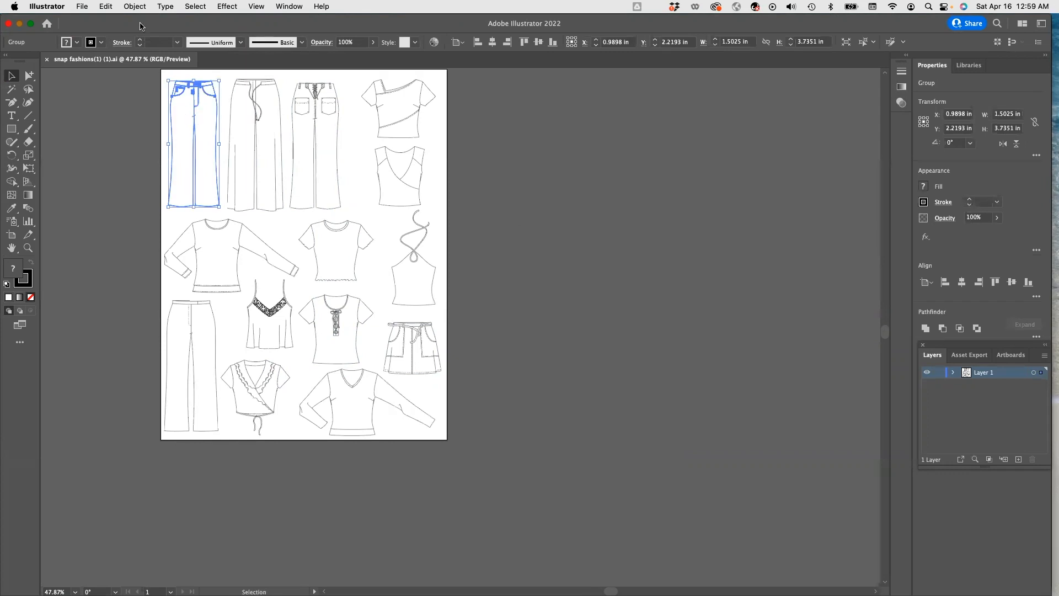
left_click(81, 6)
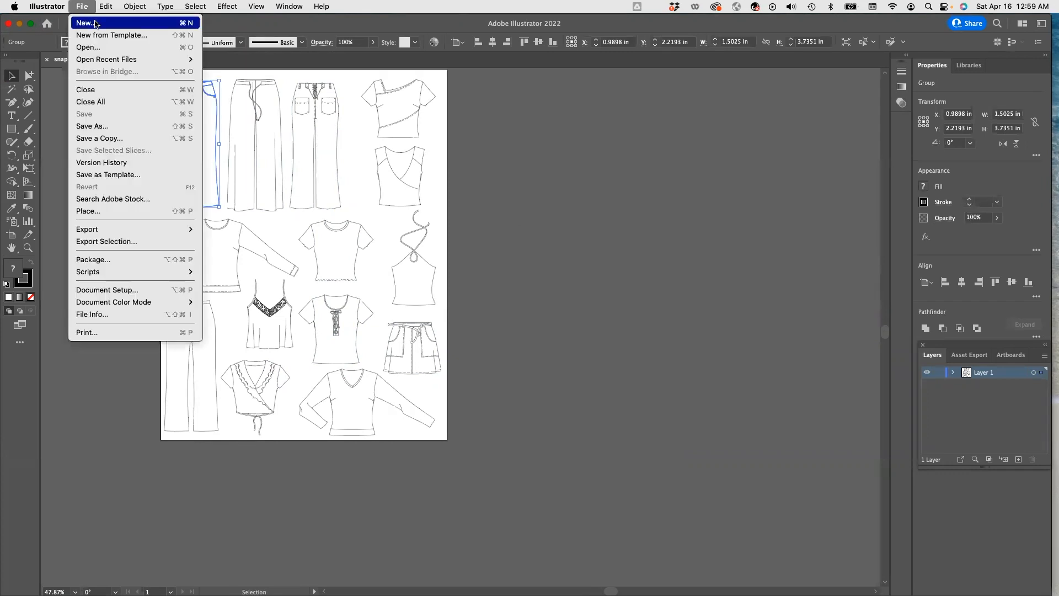
left_click(94, 23)
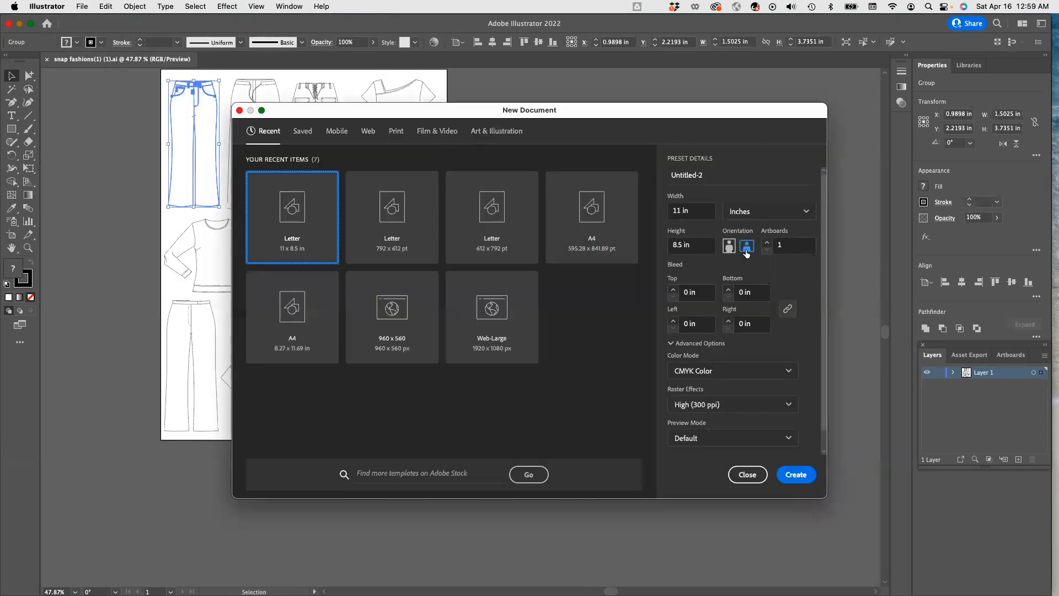
left_click(795, 477)
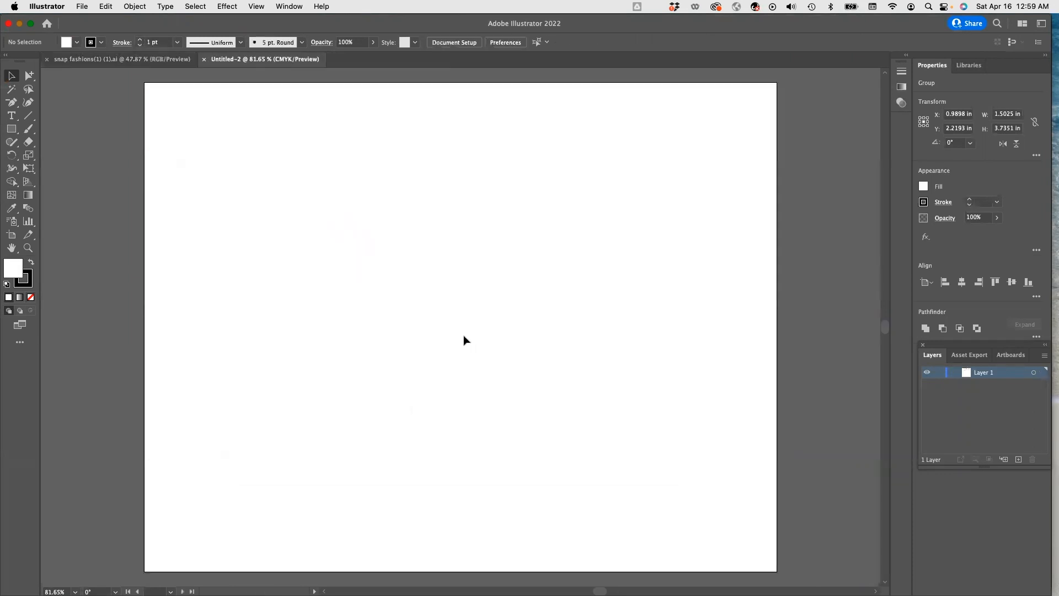
key("super+v")
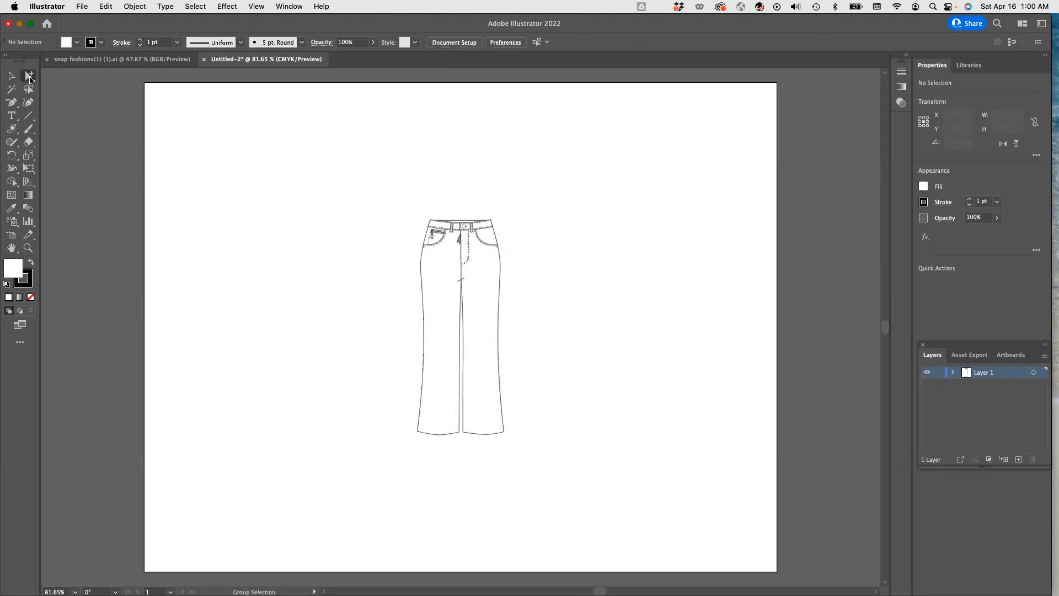
Reshape the jeans' hem with Direct Selection, extending both outer corner points downward and outward and curving the hem edges.
left_click(30, 76)
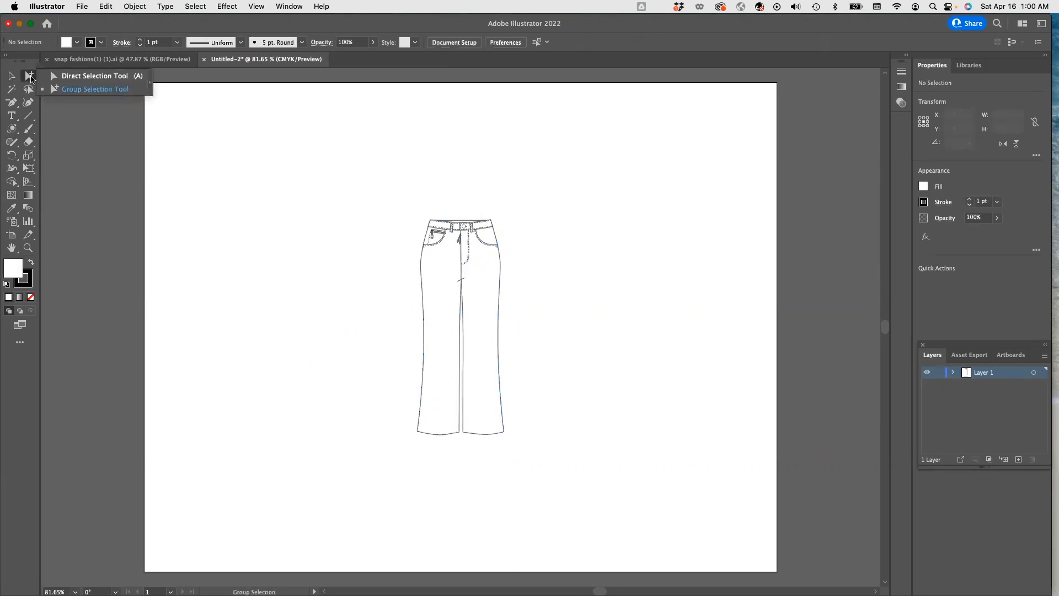
left_click(82, 81)
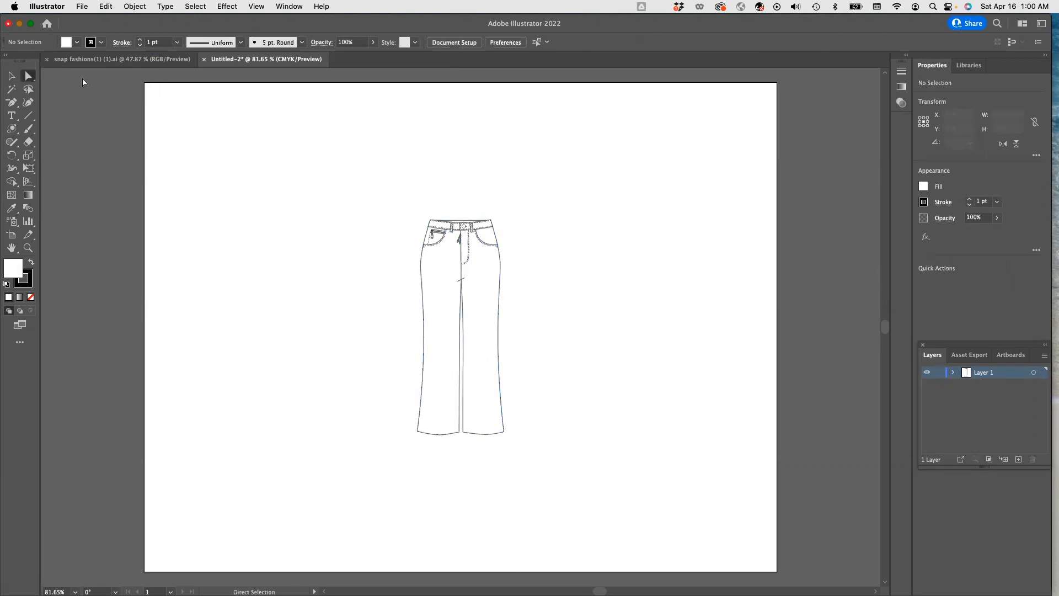
left_click(418, 432)
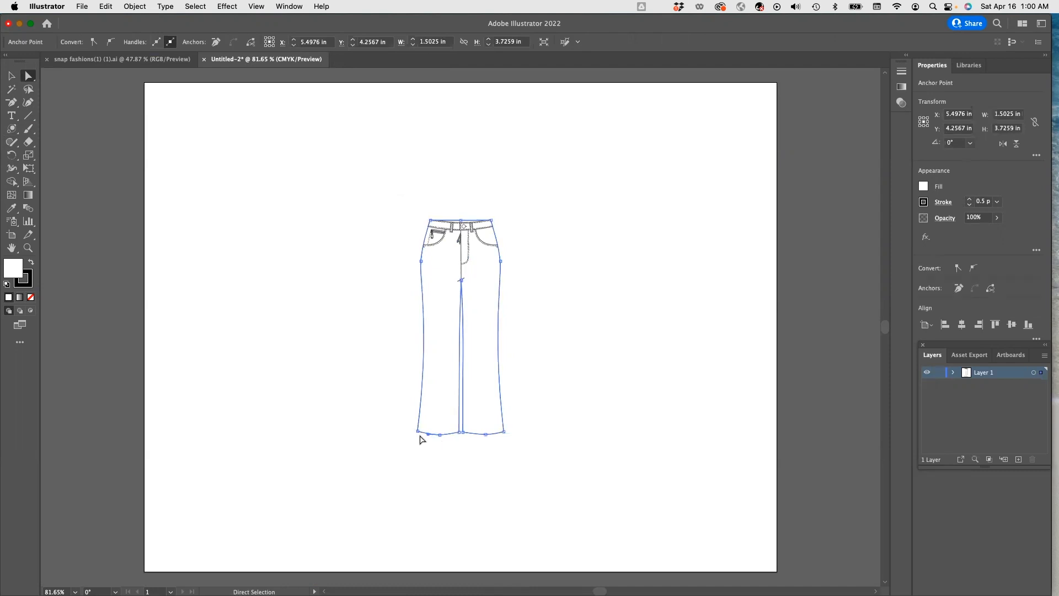
left_click_drag(418, 432, 429, 427)
left_click_drag(486, 435, 507, 451)
left_click_drag(417, 435, 414, 442)
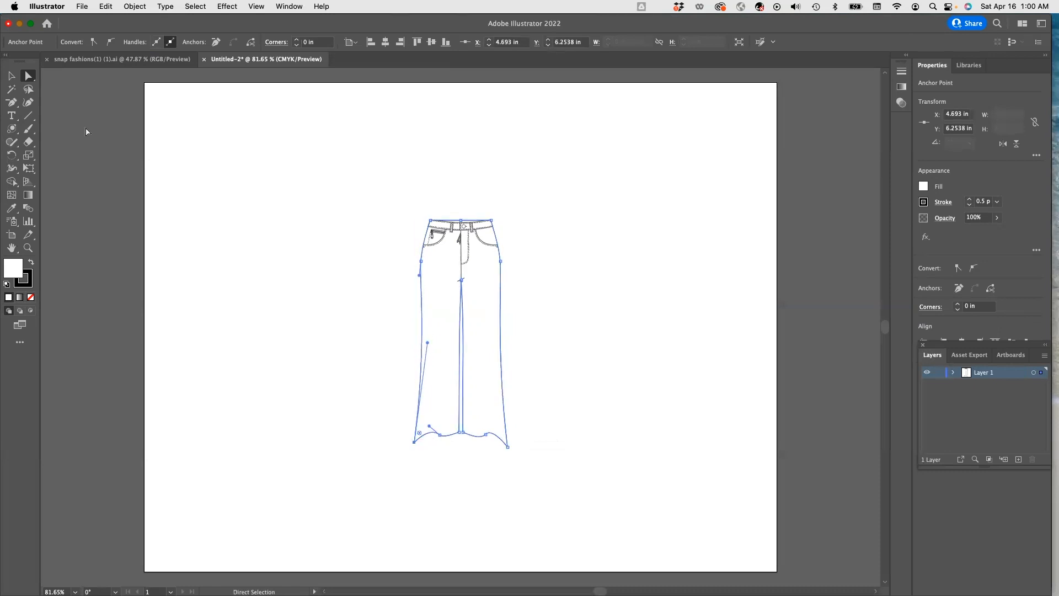
Select the whole jeans group and activate the Polygon tool.
left_click(11, 75)
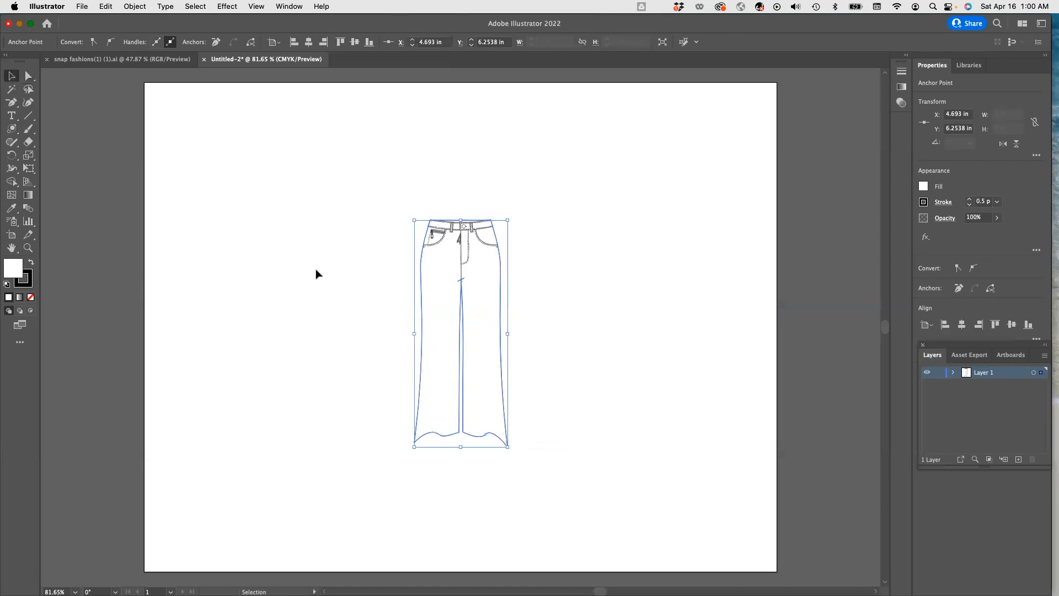
left_click(478, 373)
left_click_drag(11, 128, 64, 168)
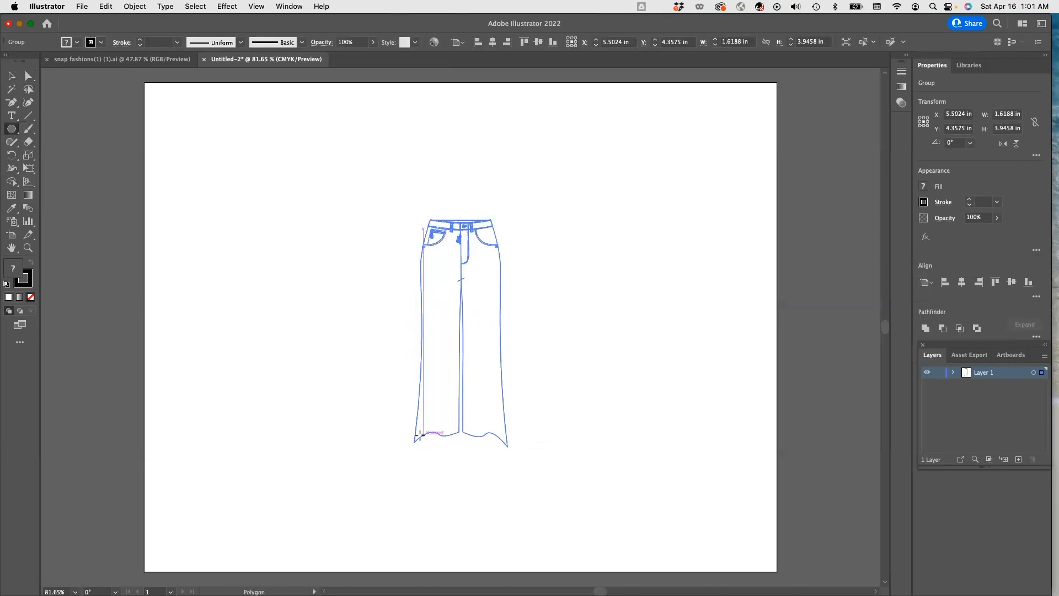
Try a 1 pt stroke weight on the jeans group and undo it.
left_click(102, 43)
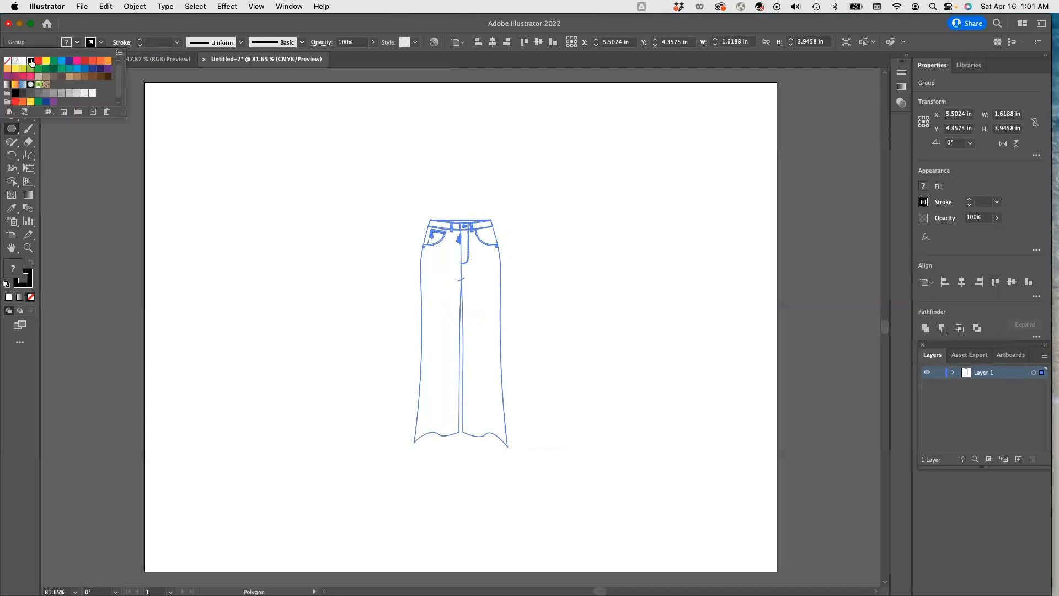
left_click(101, 43)
left_click(179, 42)
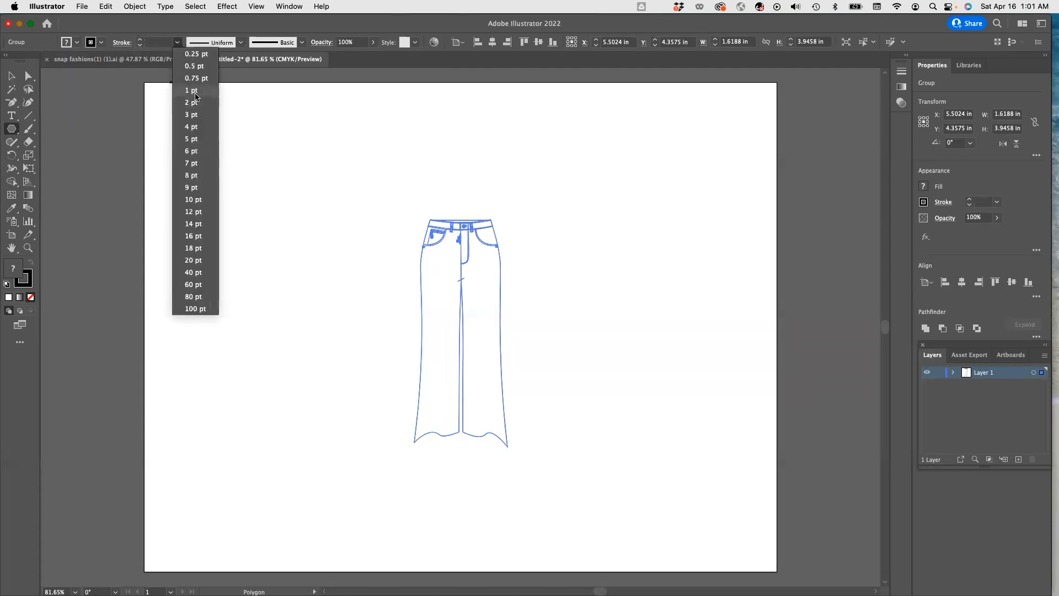
left_click(196, 91)
key("super+z")
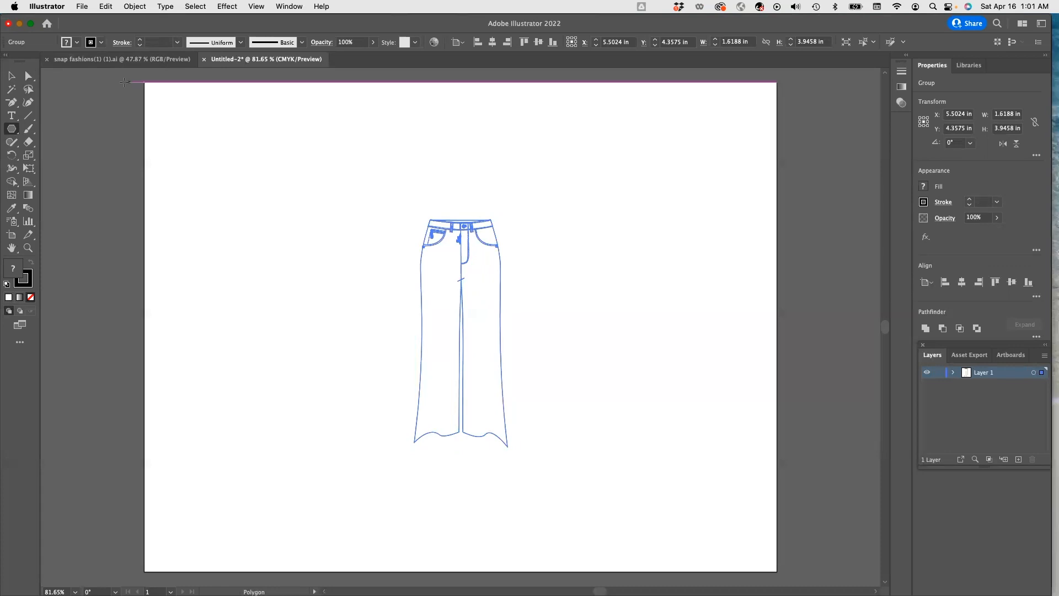
Place three adjoining hexagons, each about 0.16 by 0.18 in, as a honeycomb cluster above the left leg's hem.
left_click(409, 462)
left_click(503, 334)
mouse_move(423, 422)
left_mouse_down()
mouse_move(426, 430)
mouse_move(461, 323)
mouse_move(428, 418)
left_mouse_up()
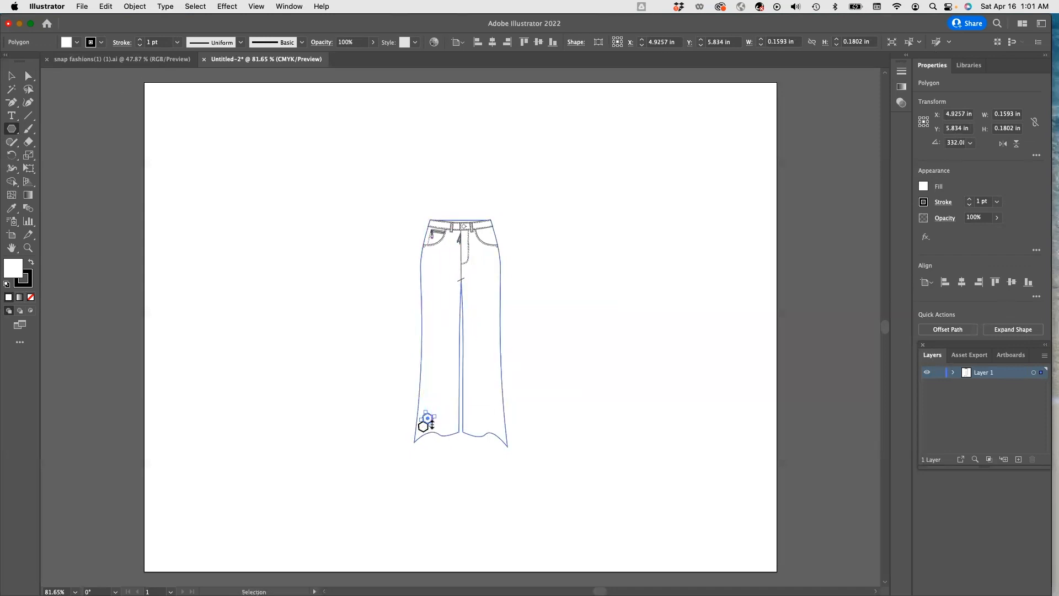
left_click_drag(467, 325, 433, 427)
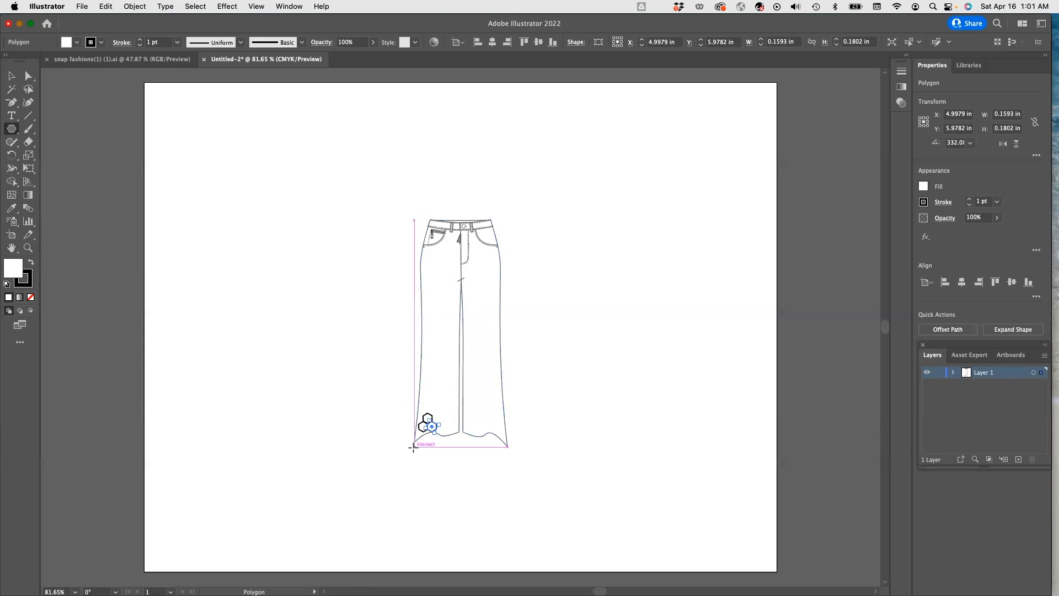
key("a")
left_click(337, 351)
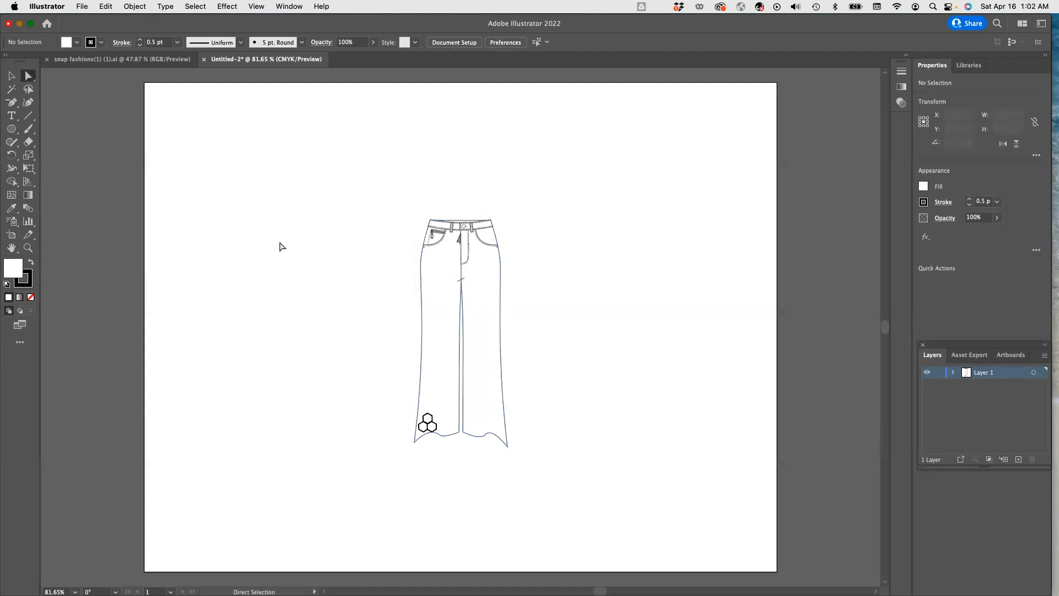
Duplicate the jeans' waistband and fly details and place the copy in the empty area above and to the right of the jeans.
left_click(11, 78)
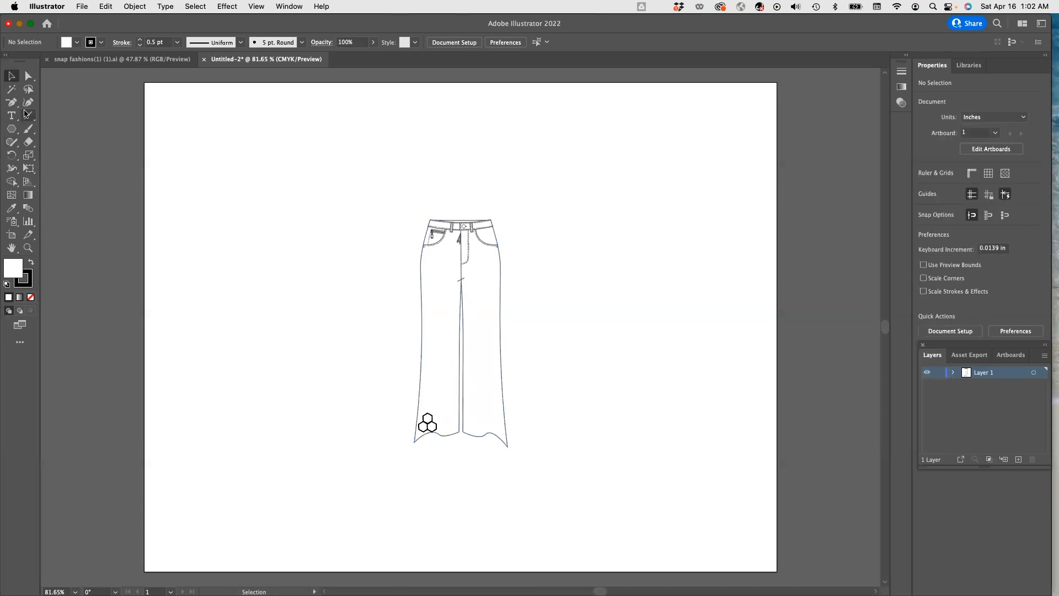
left_click(29, 76)
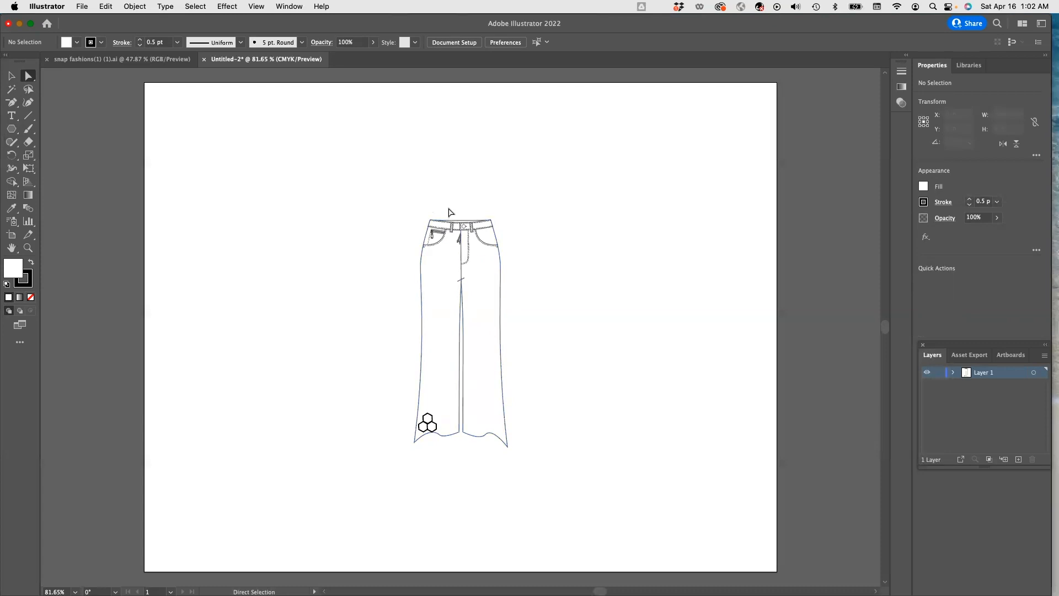
left_click_drag(451, 209, 473, 272)
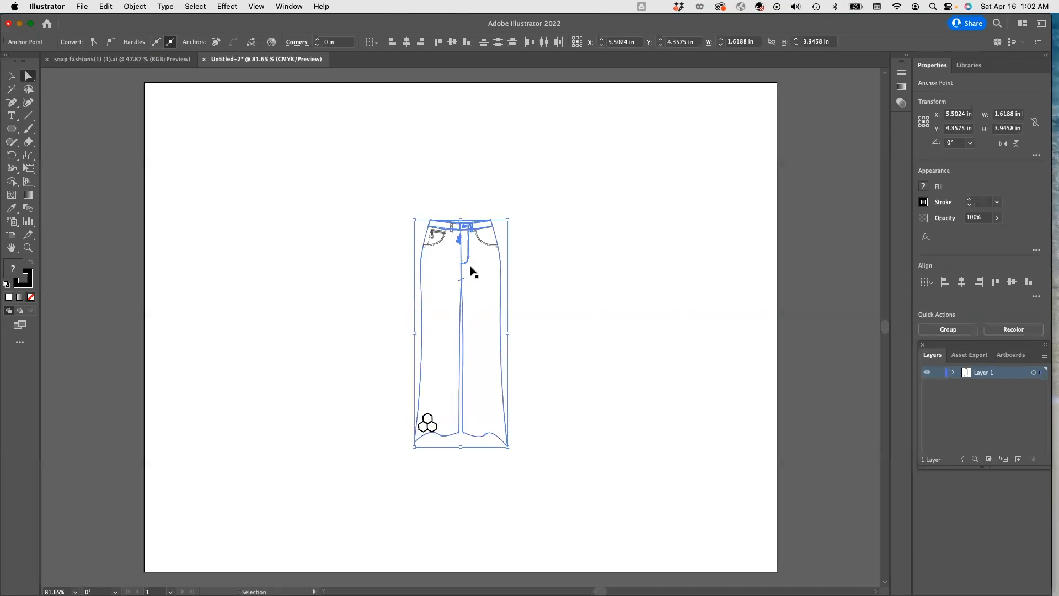
key("super+c")
key("super+v")
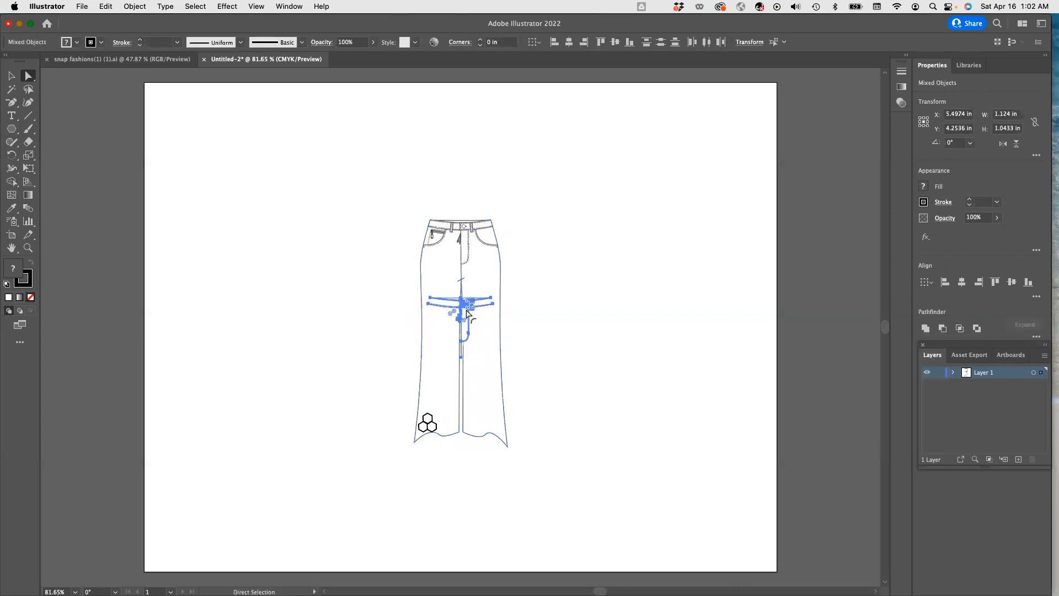
key("v")
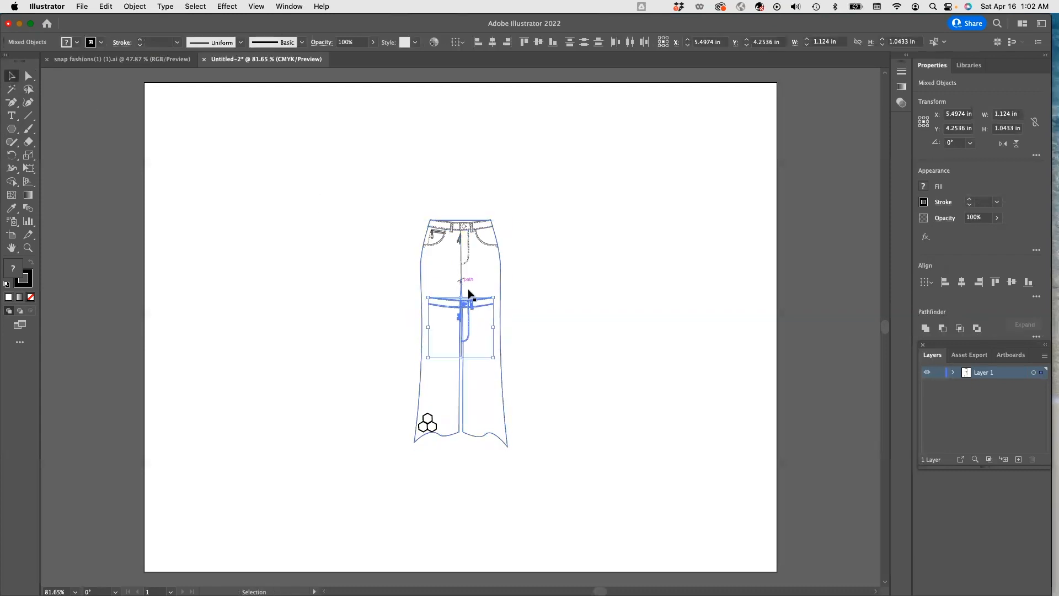
left_click_drag(468, 311, 662, 191)
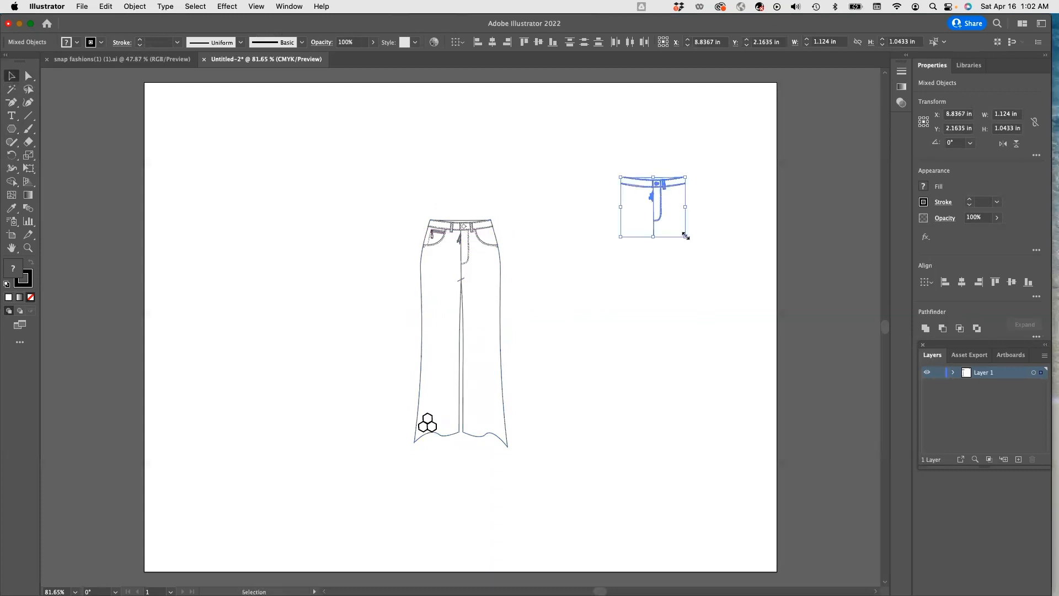
Enlarge the waistband and fly copy to about 3.37 by 3.57 in and position it beside the jeans.
left_click_drag(686, 237, 763, 324)
left_click_drag(701, 274, 658, 267)
left_click_drag(716, 320, 766, 371)
left_click_drag(674, 303, 643, 304)
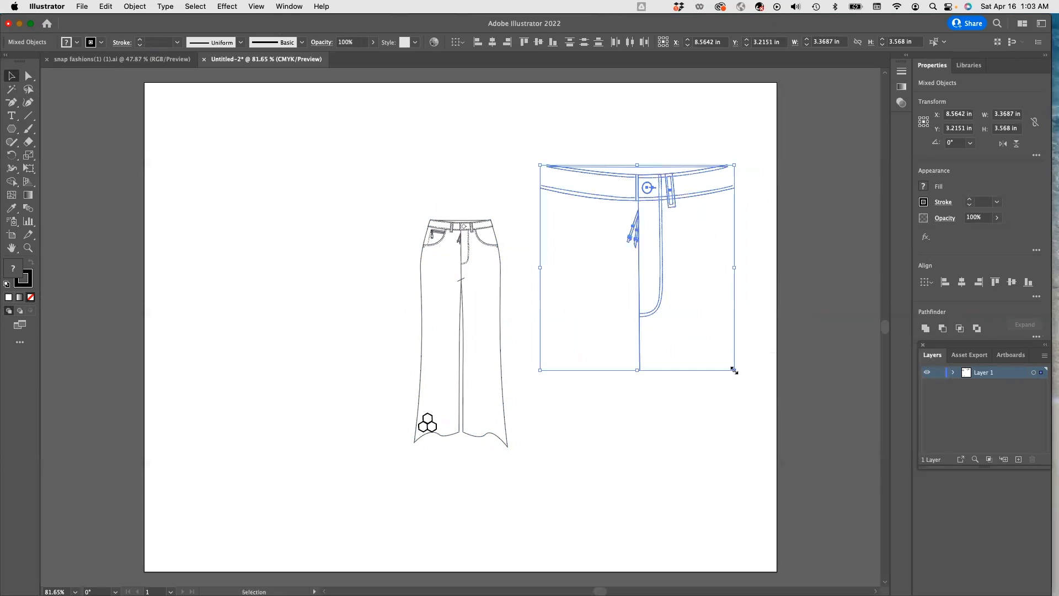
left_click(738, 374)
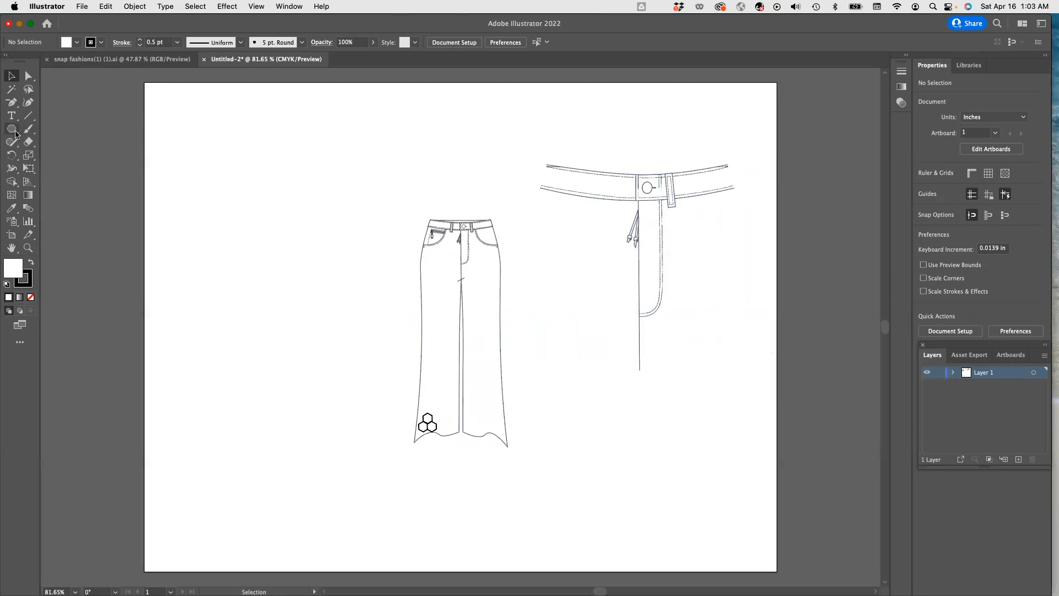
Draw a circle about 2.8 in across over the enlarged waistband detail and give it no fill.
left_click(12, 130)
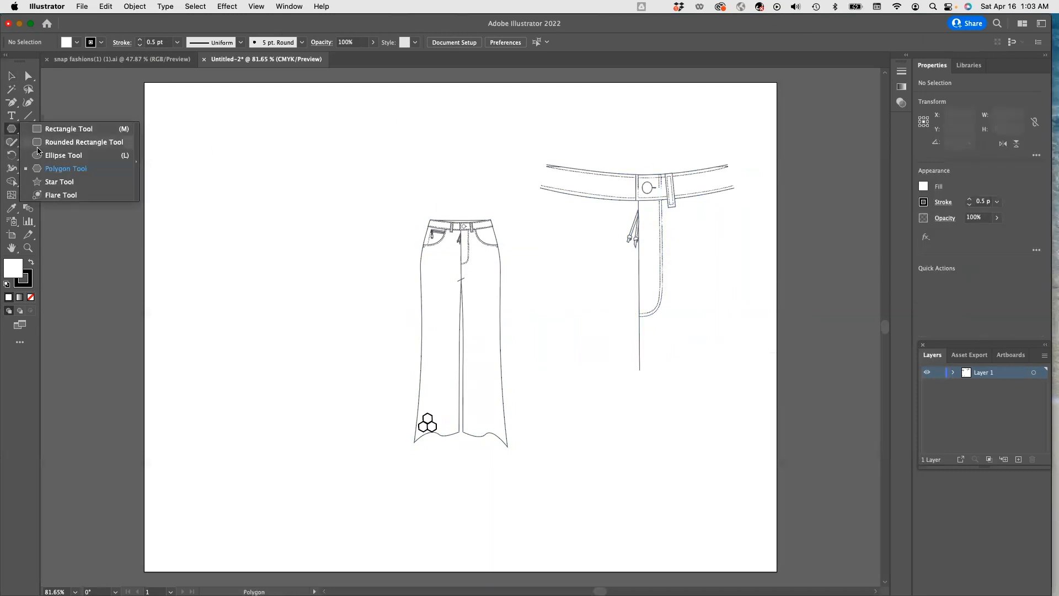
left_click(56, 158)
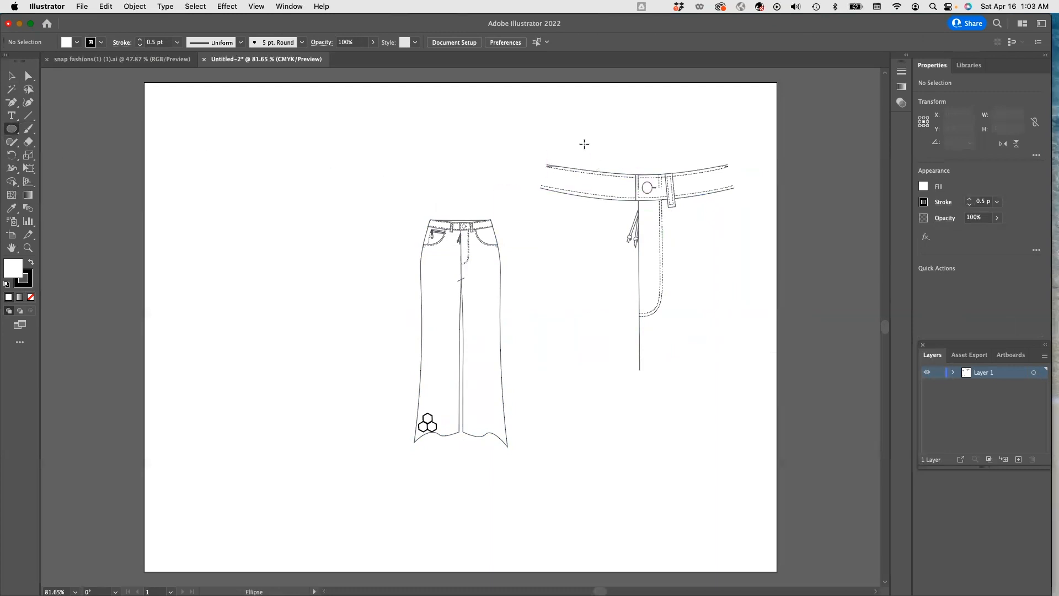
left_click_drag(578, 142, 645, 304)
left_click(76, 43)
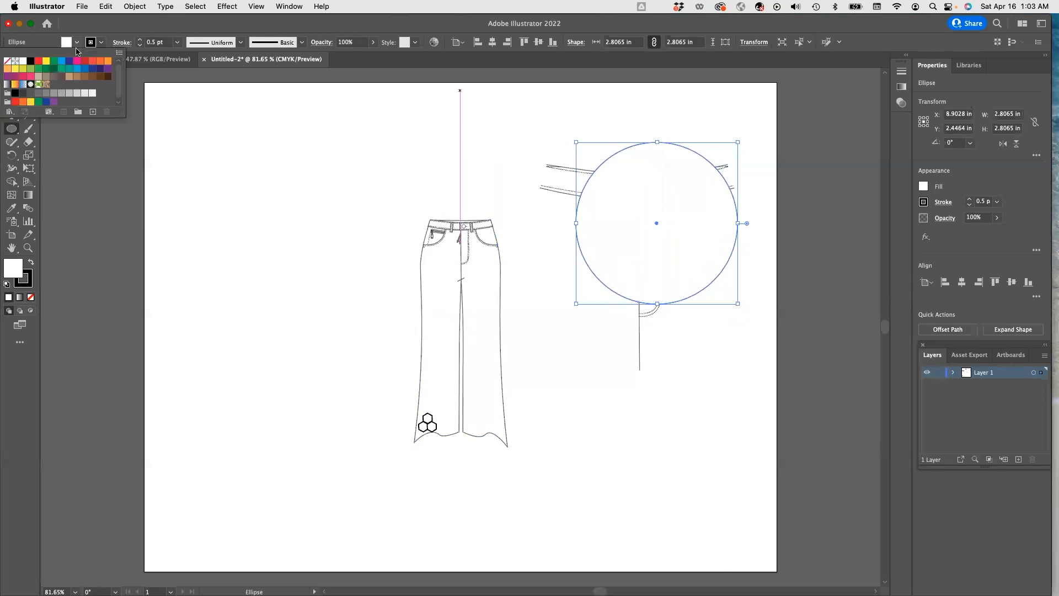
left_click(7, 61)
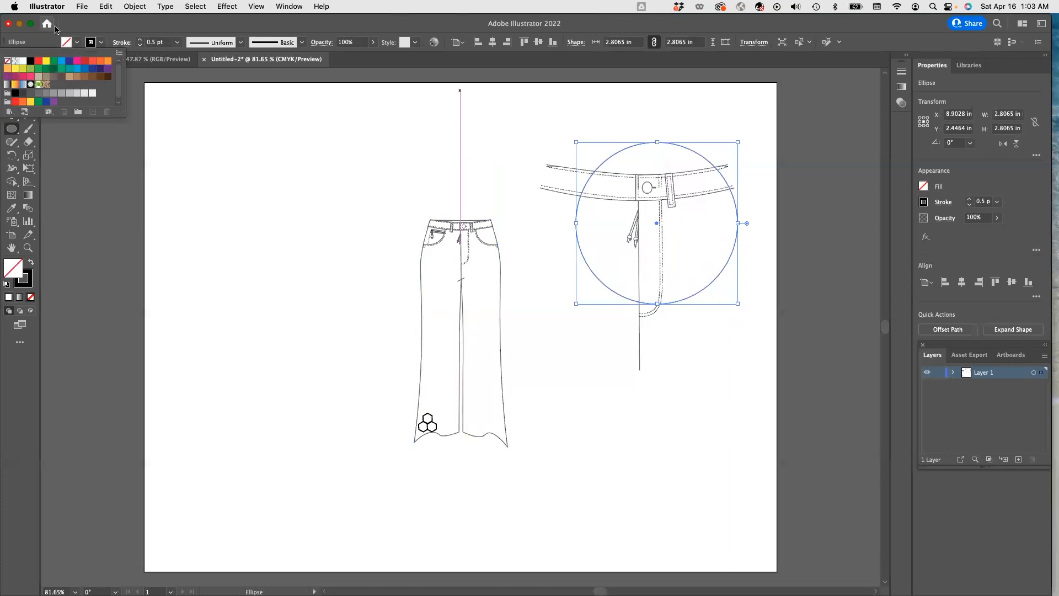
Mask the enlarged waistband and fly detail with the circle drawn over it using a clipping mask.
left_click(11, 78)
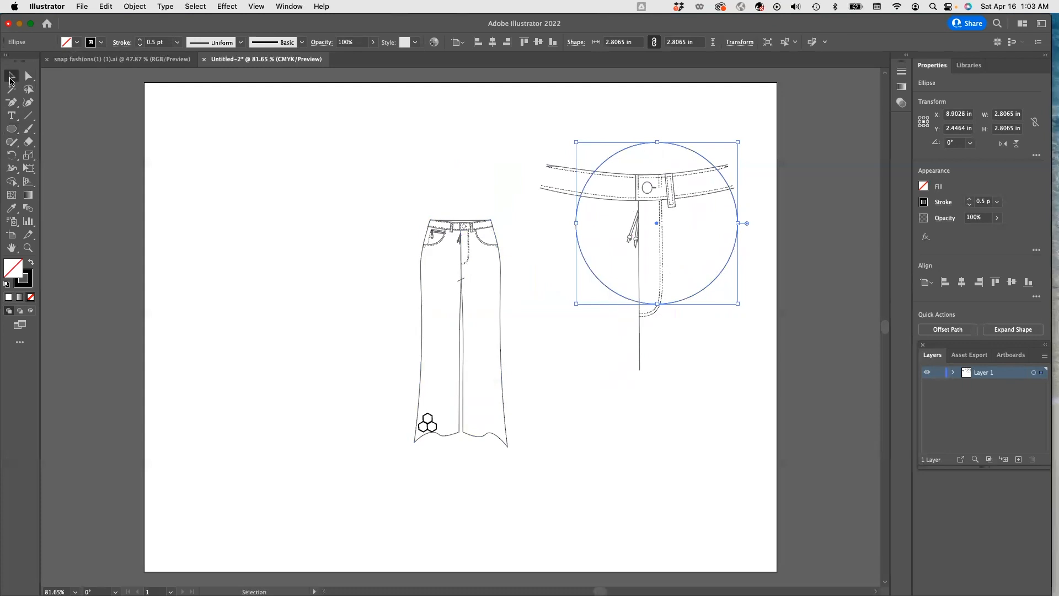
left_click(532, 123)
left_click_drag(535, 123, 761, 404)
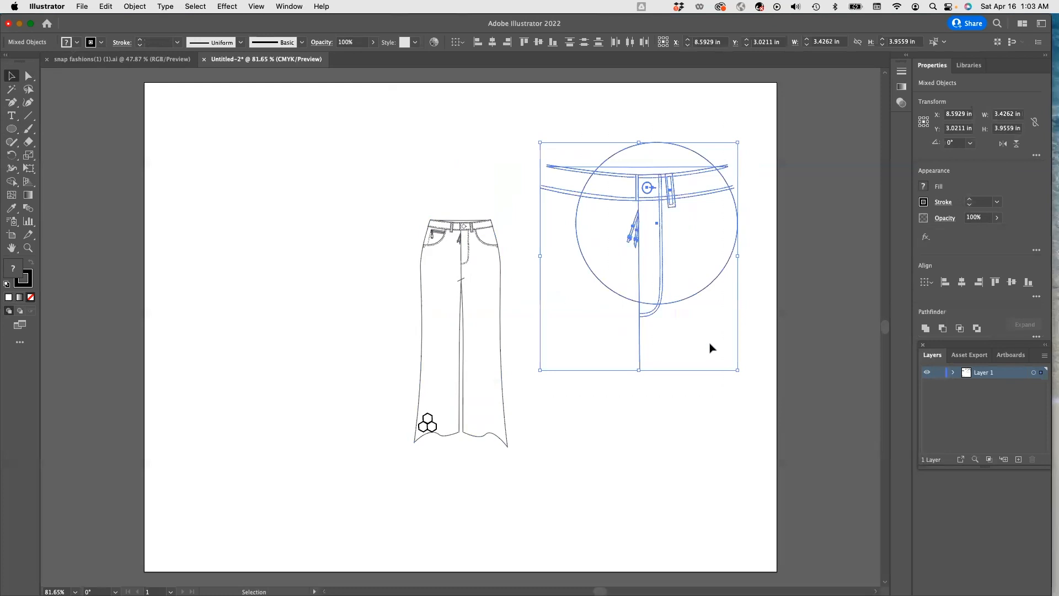
left_click(135, 7)
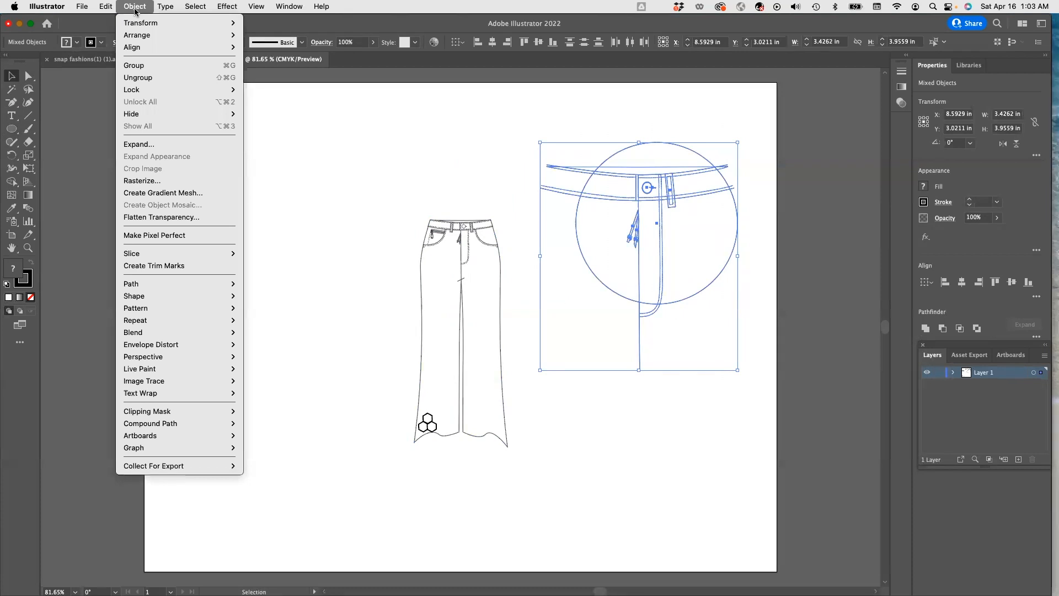
mouse_move(169, 414)
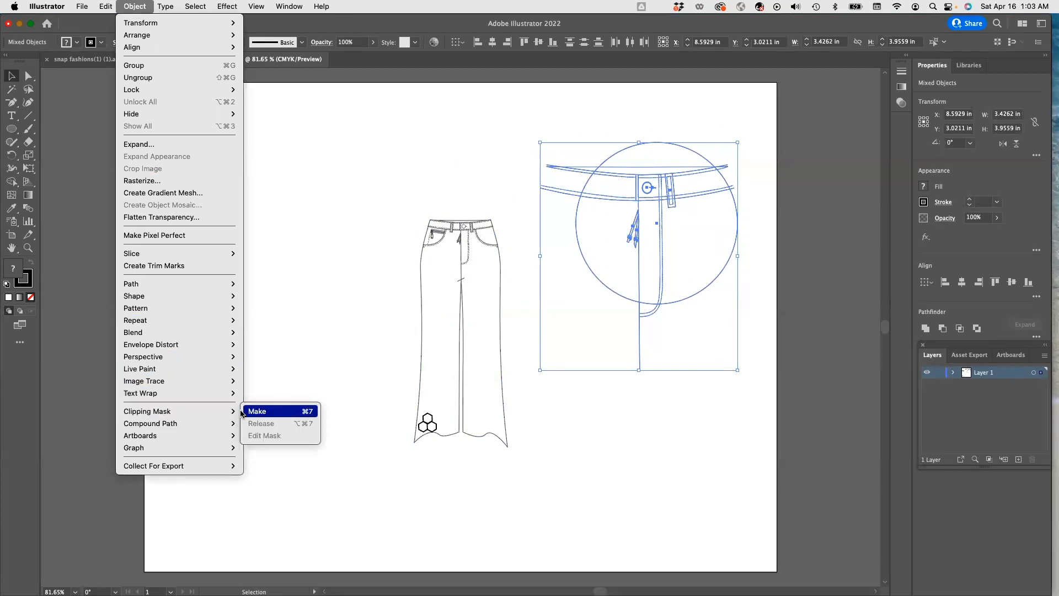
left_click(268, 415)
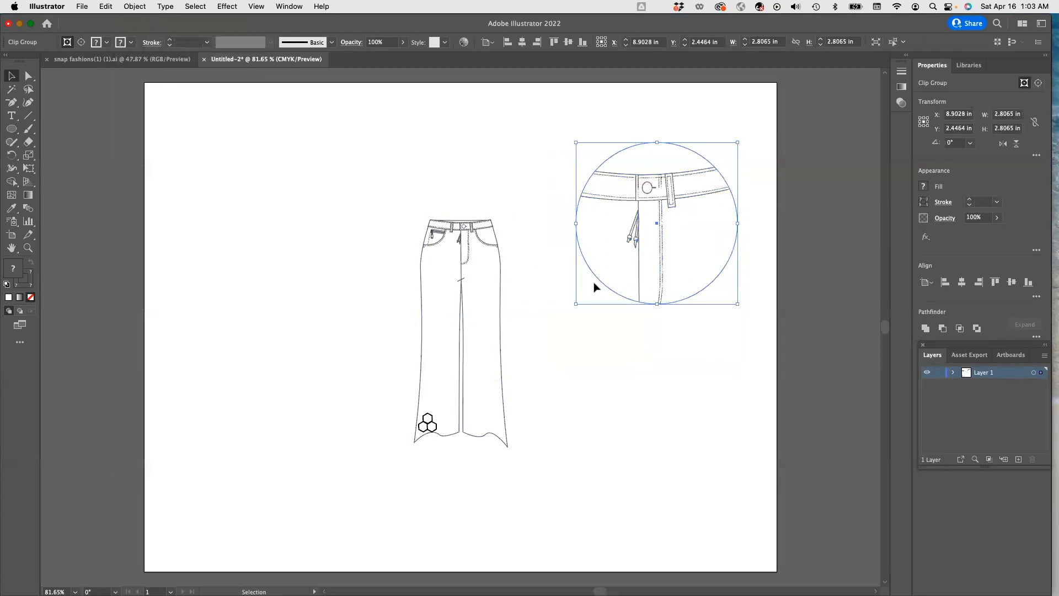
left_click(683, 397)
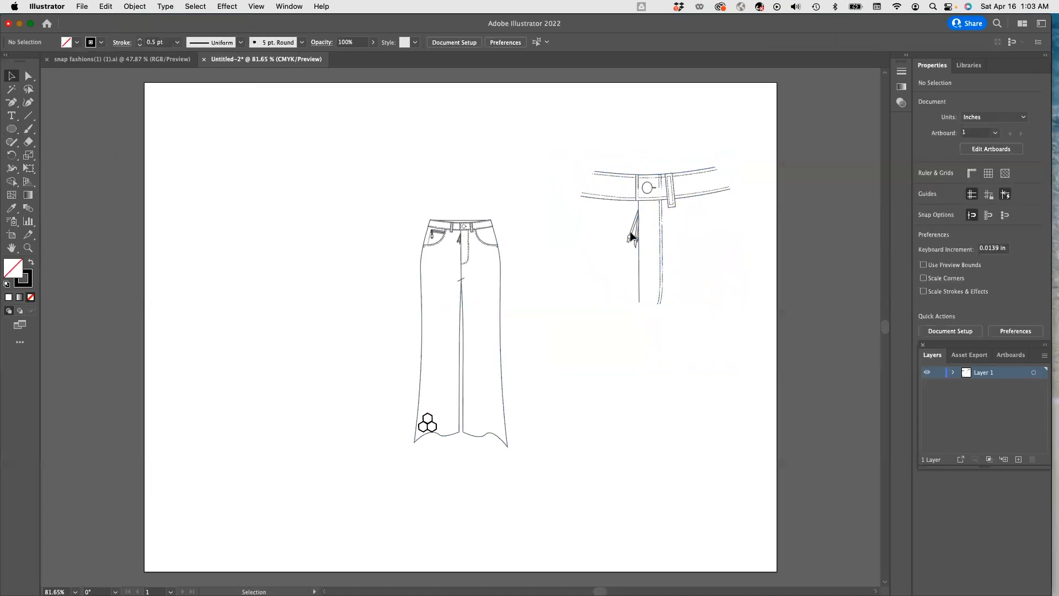
Give the circular waistband call-out a black stroke with a 2 pt weight.
left_click(672, 189)
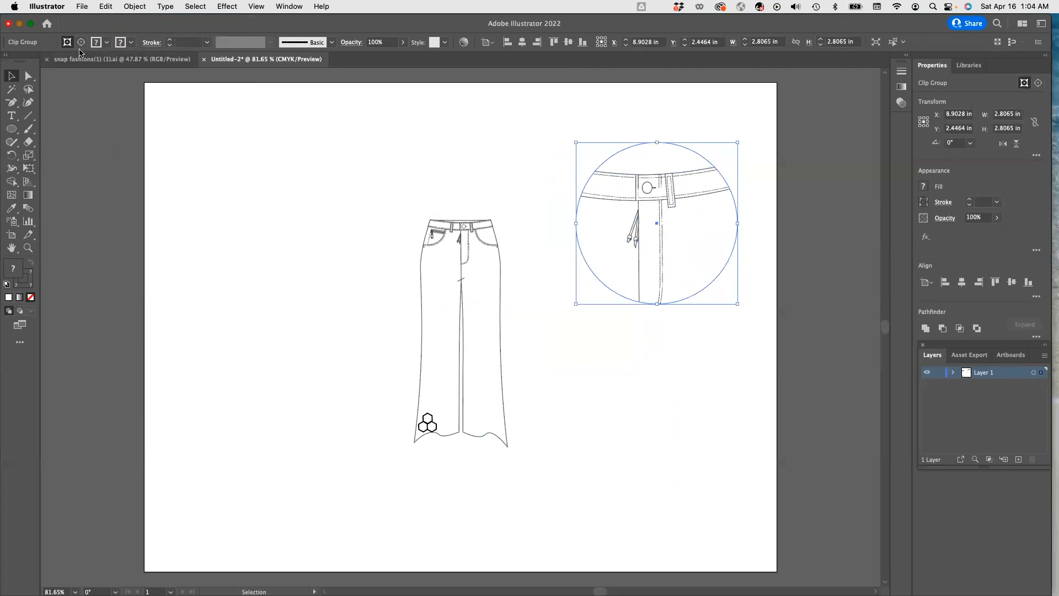
left_click(108, 44)
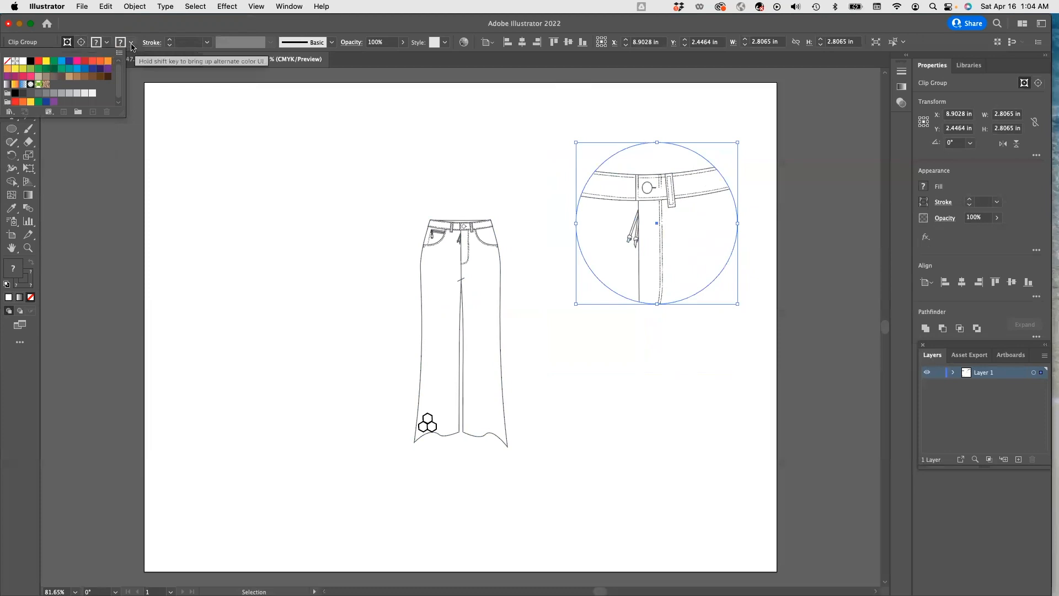
left_click(131, 43)
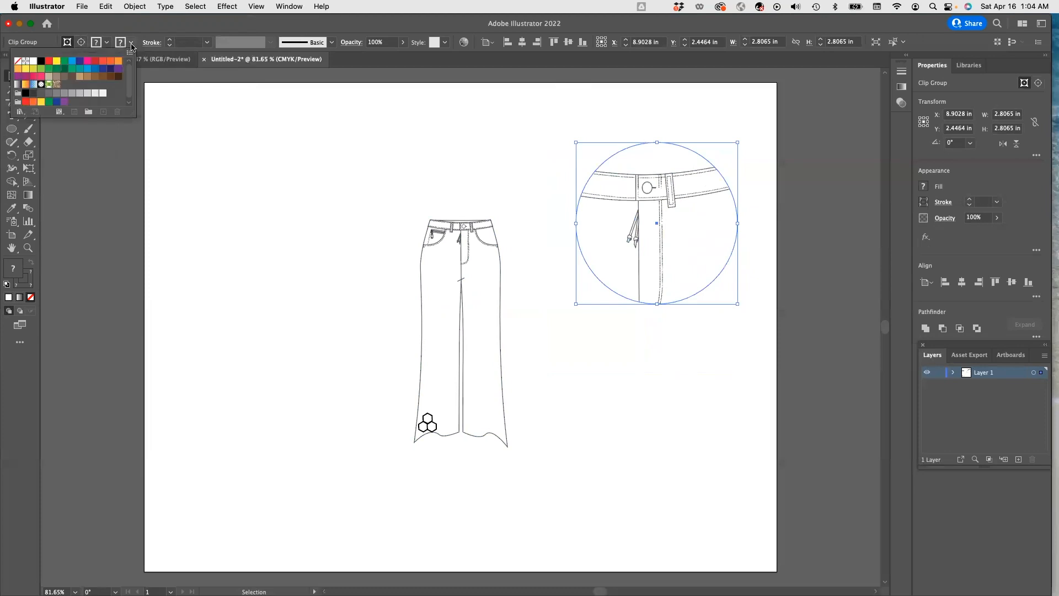
left_click(41, 62)
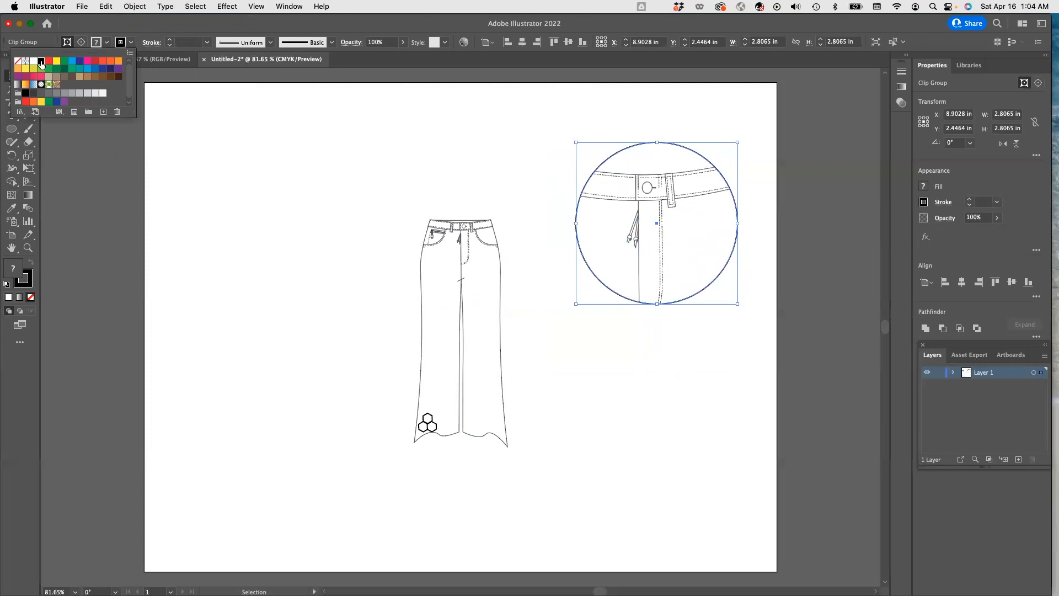
left_click(207, 43)
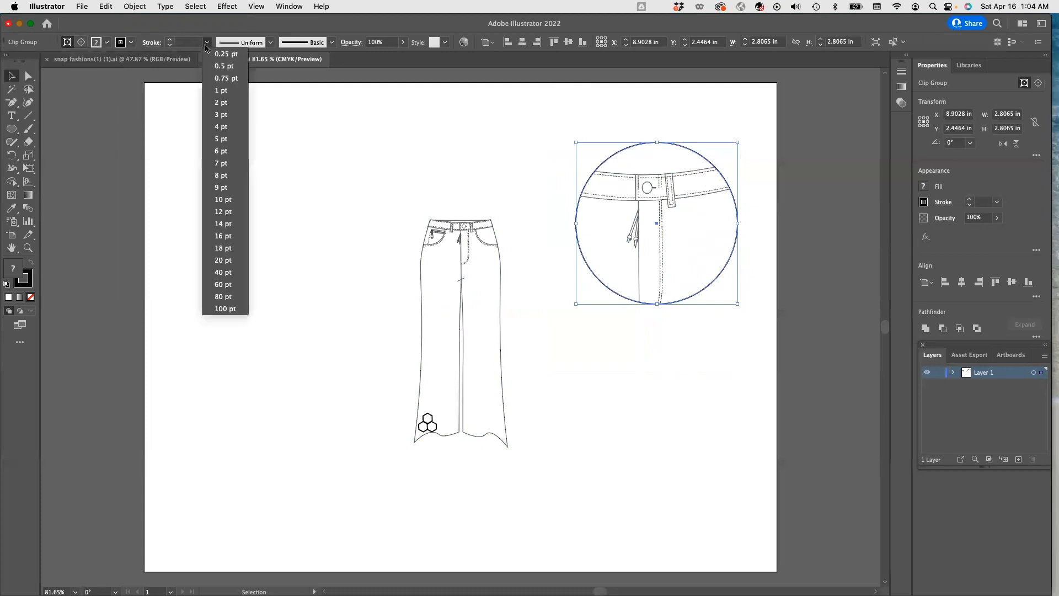
left_click(227, 102)
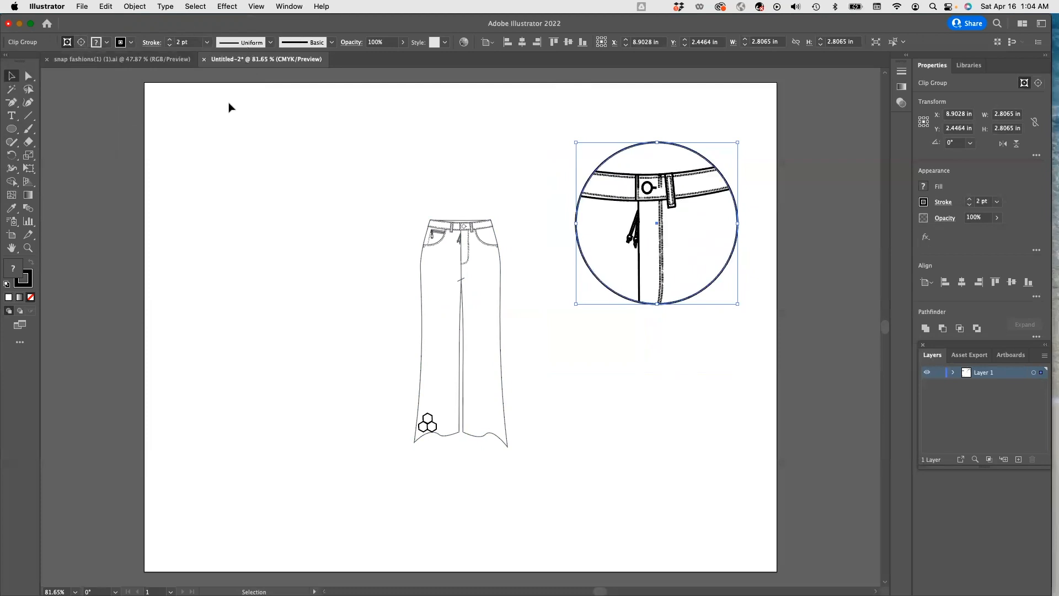
left_click(659, 385)
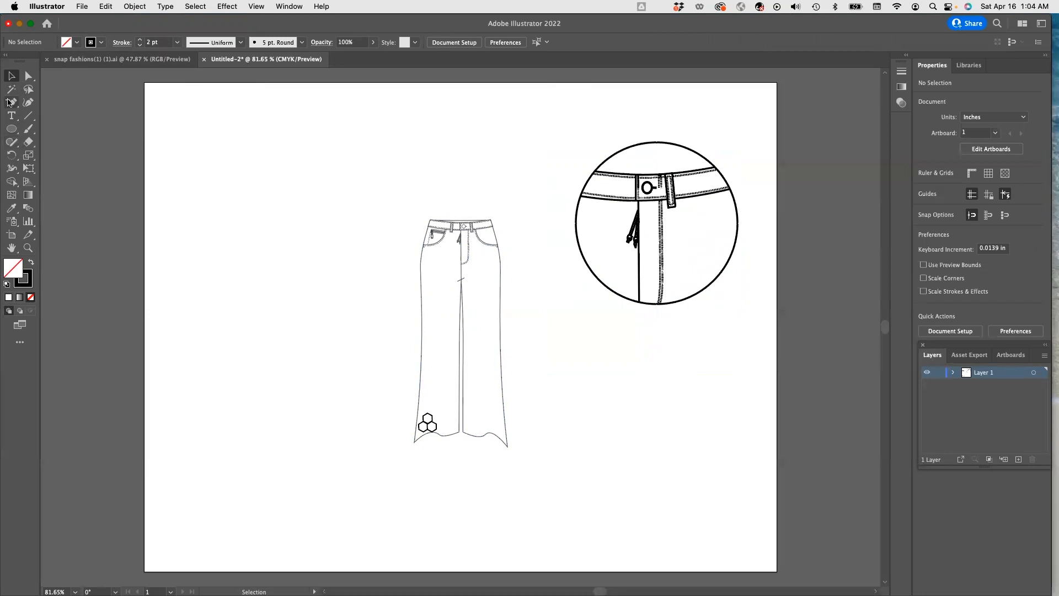
Duplicate the jeans' left zip pocket, adjoining waistband and side seam, and place the copy to the left of the jeans.
left_click(29, 75)
left_click_drag(409, 210, 450, 271)
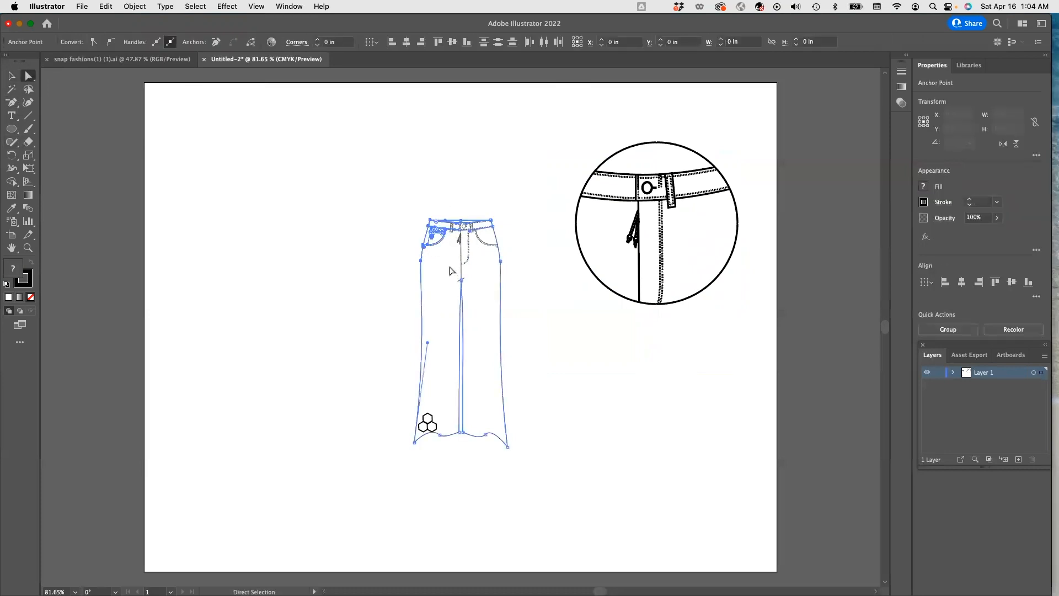
key("super")
key("super+v")
key("v")
left_click_drag(452, 226, 259, 197)
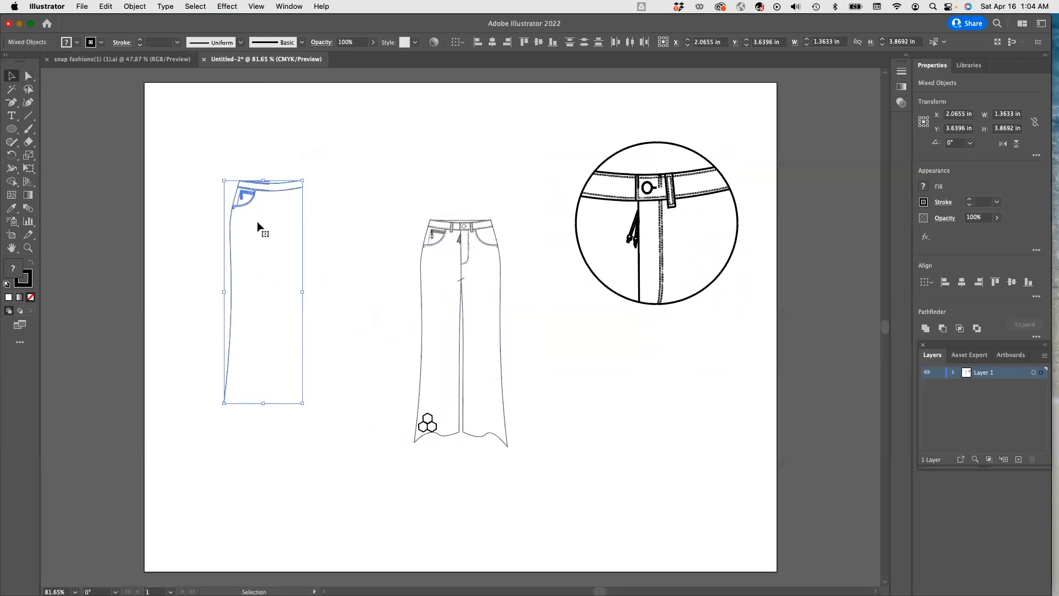
left_click(12, 130)
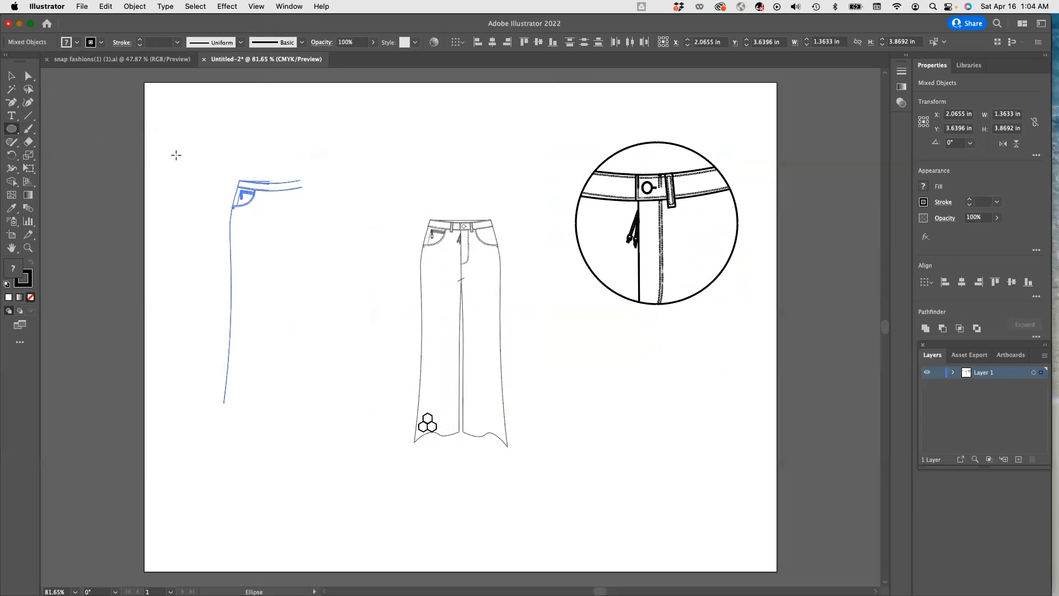
left_click_drag(189, 157, 330, 390)
key("super+z")
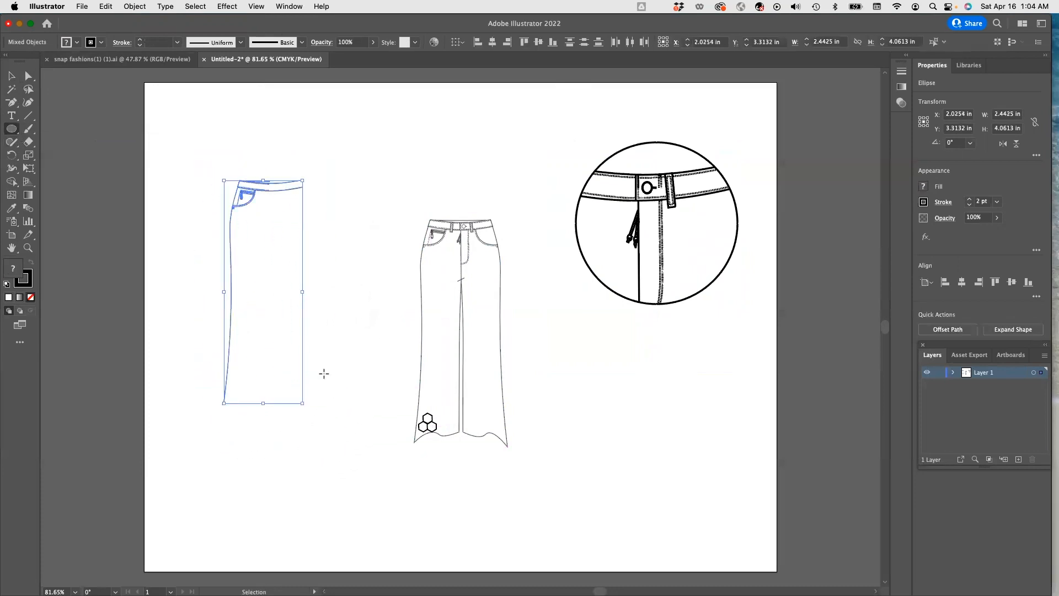
Group the copied pocket pieces and draw a circle about 1.19 in across over the pocket.
left_click(11, 76)
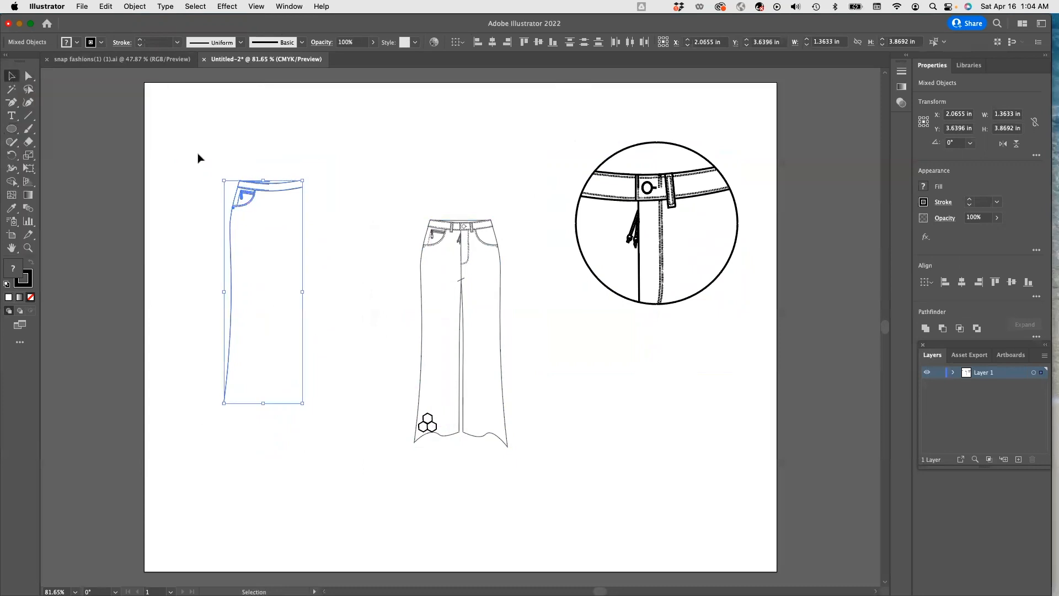
left_click(135, 7)
left_click(196, 66)
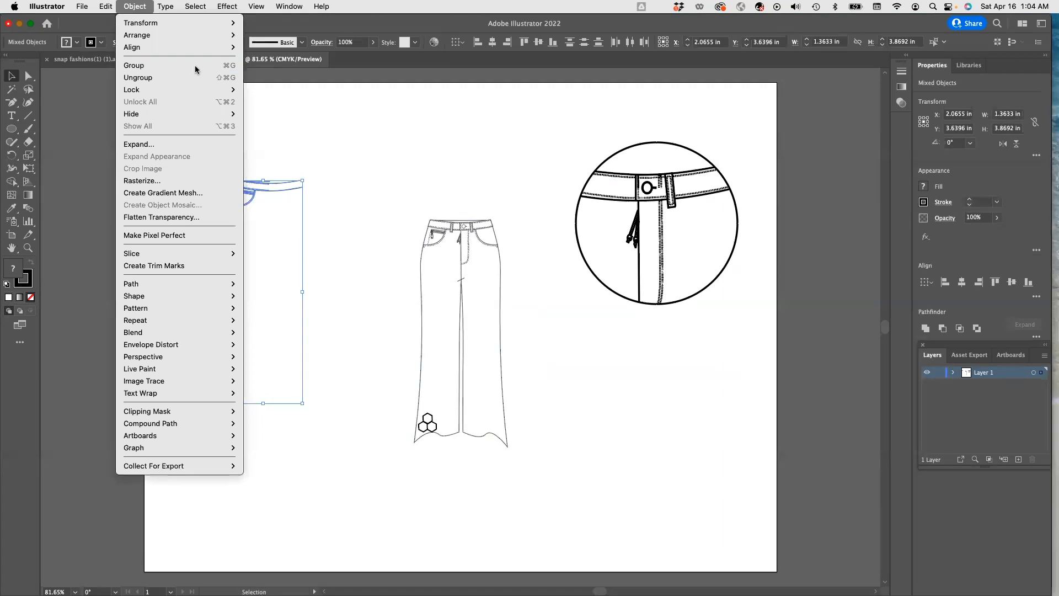
left_click(15, 131)
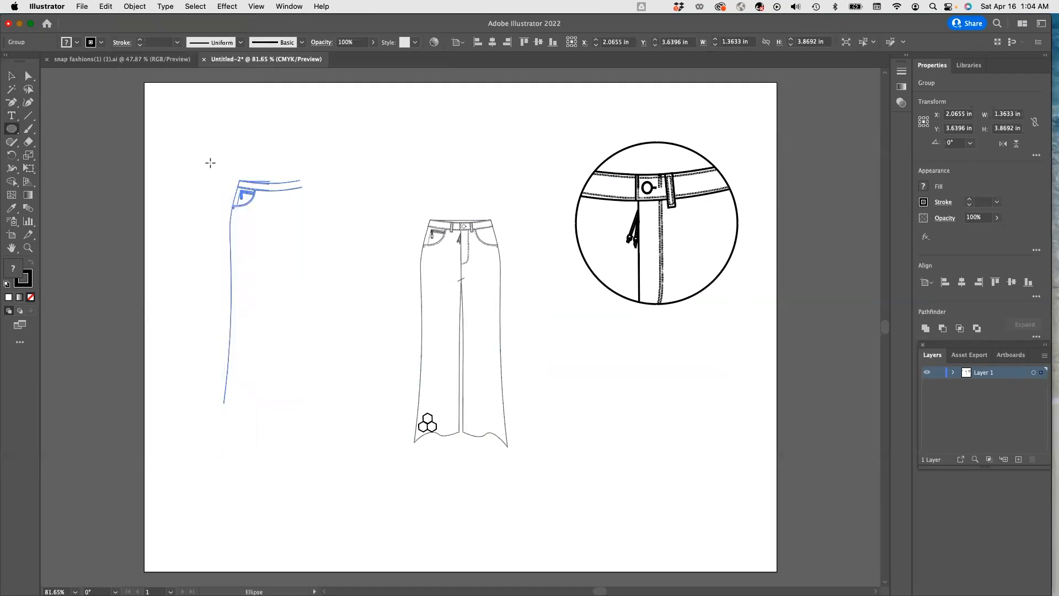
left_click_drag(214, 167, 277, 235)
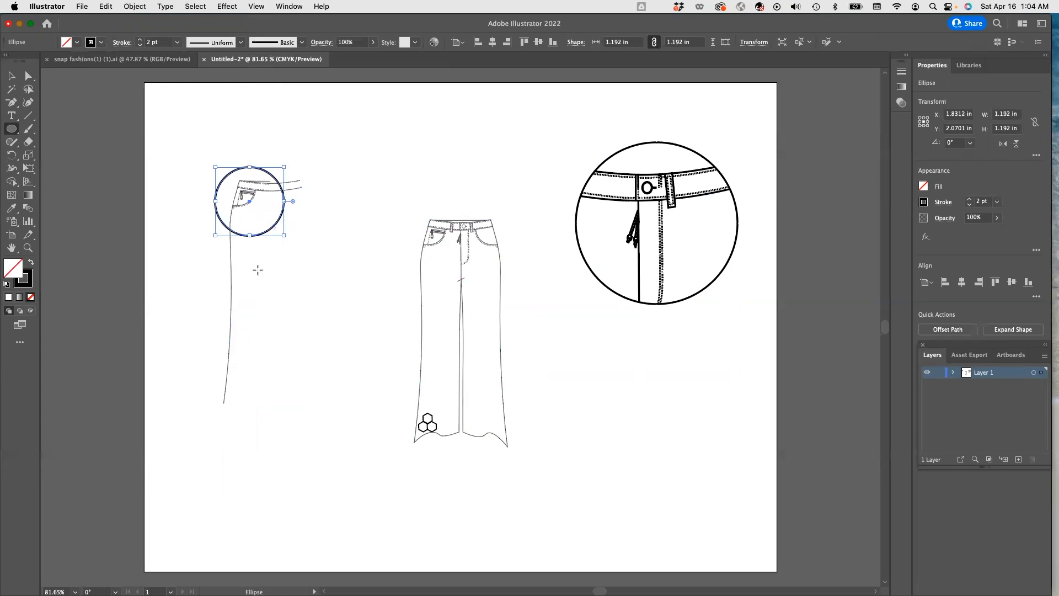
Mask the grouped pocket detail with its circle using a clipping mask.
left_click(11, 77)
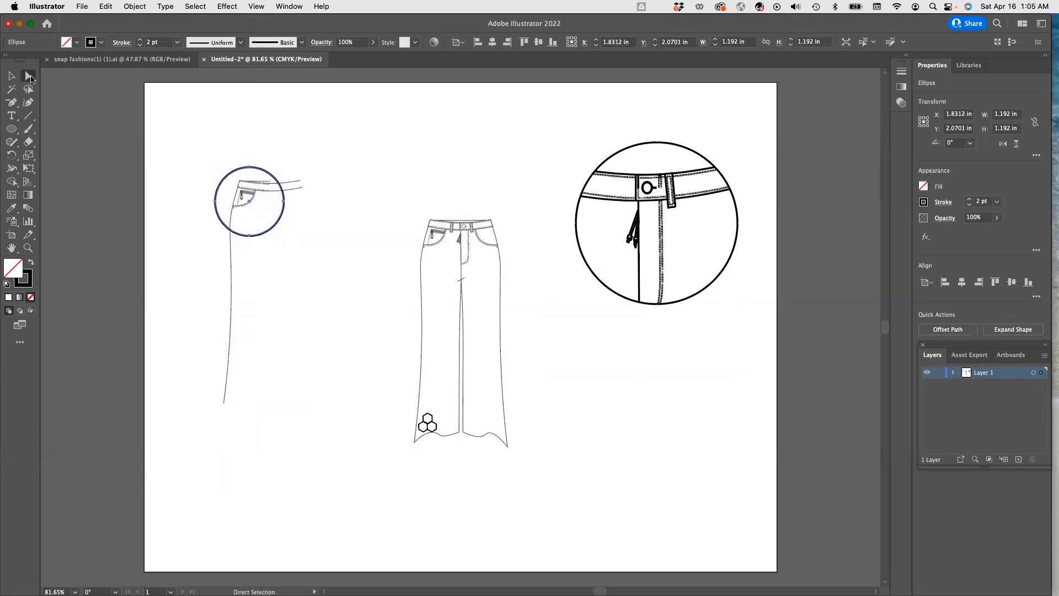
left_click_drag(185, 145, 328, 438)
left_click(128, 6)
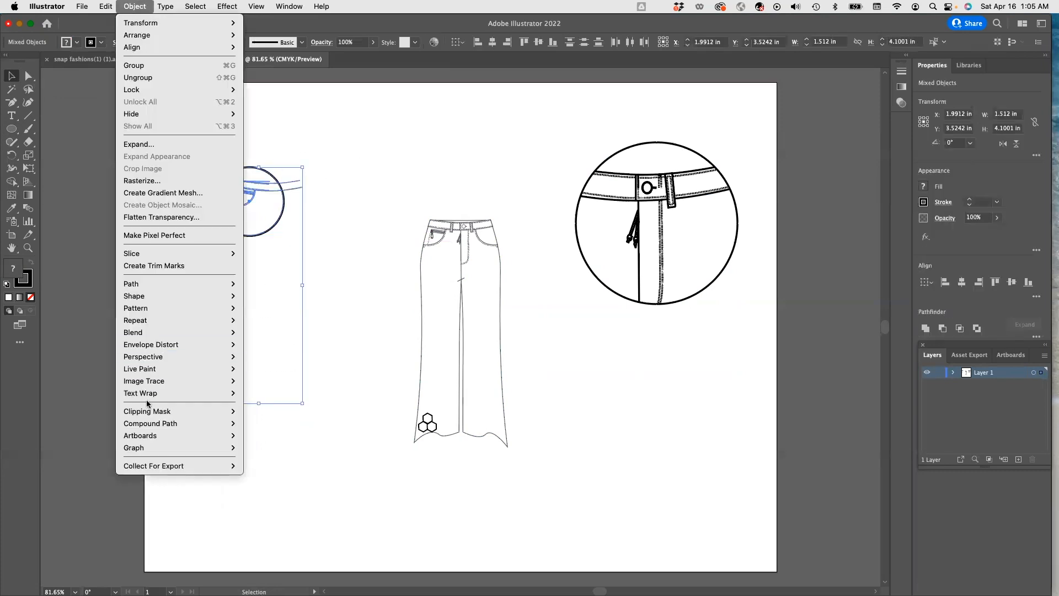
mouse_move(155, 414)
left_click(265, 413)
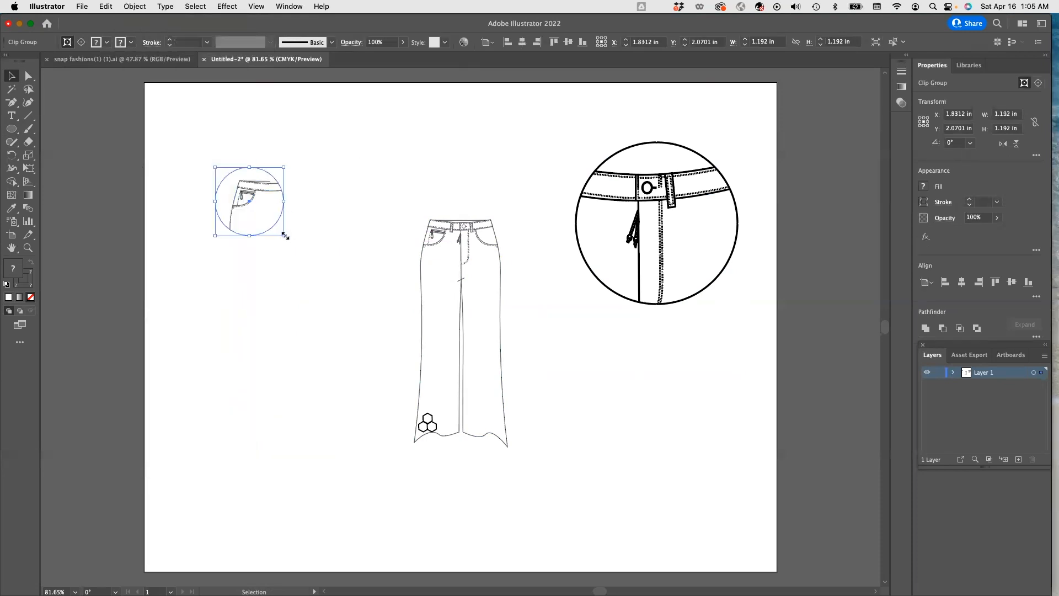
Enlarge the pocket call-out to about 2.79 by 2.67 in at the artboard's upper left and give it a black 2 pt stroke.
left_click_drag(284, 236, 376, 320)
left_click_drag(303, 259, 254, 213)
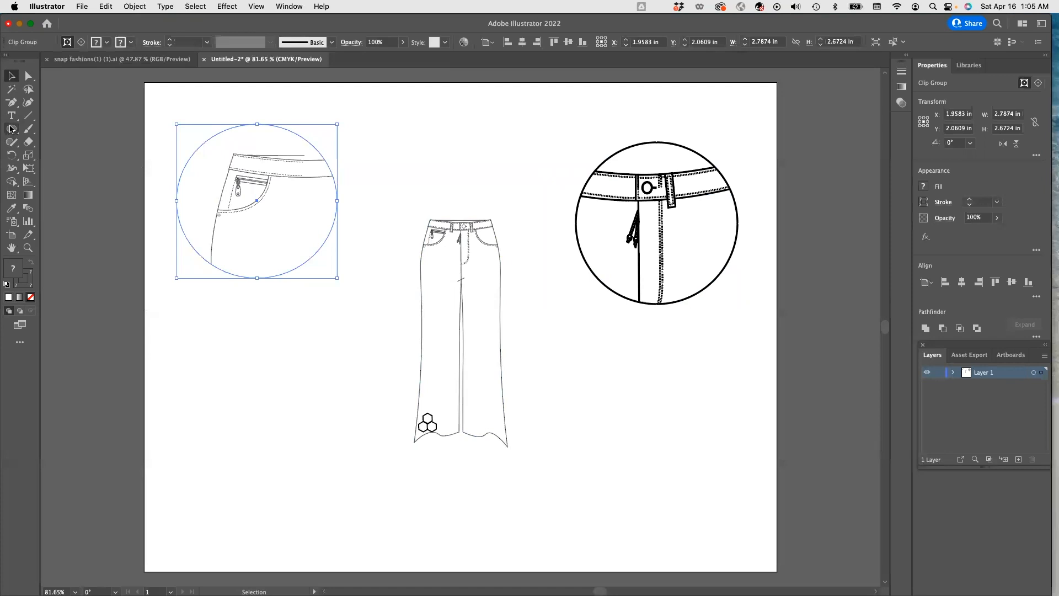
left_click(131, 44)
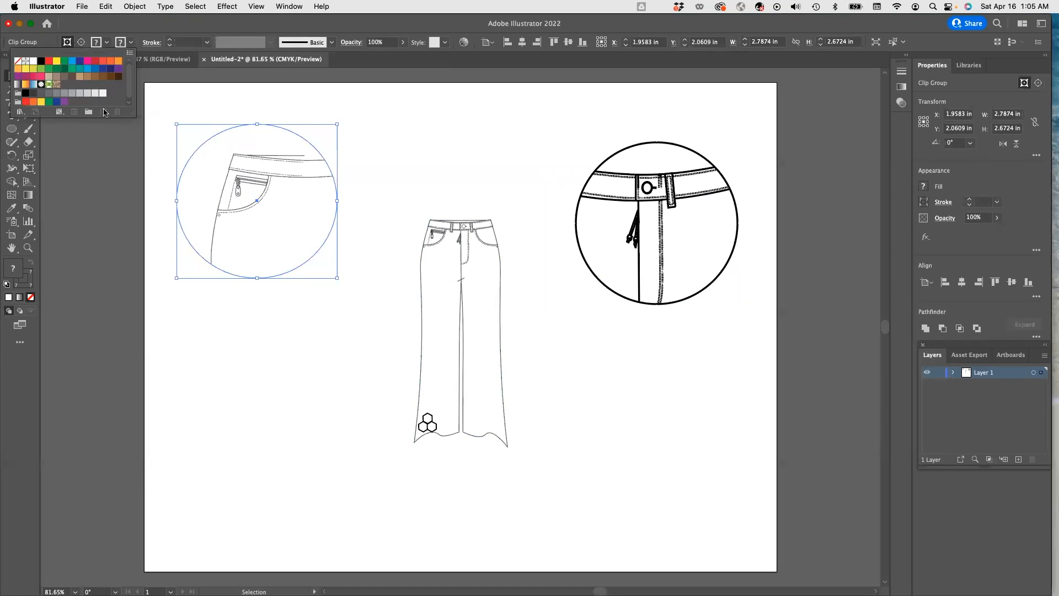
left_click(41, 61)
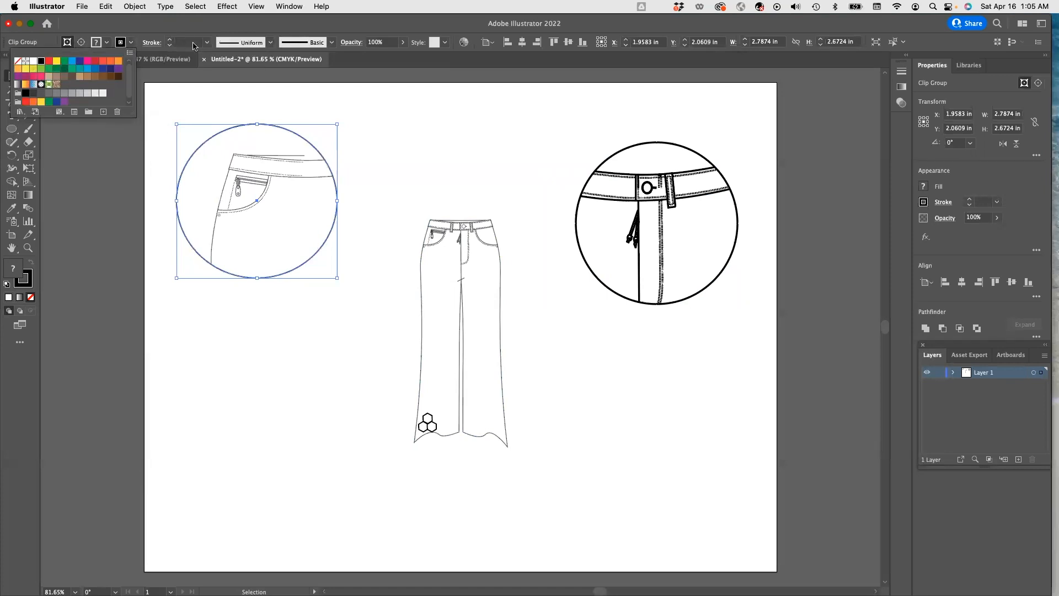
left_click(207, 43)
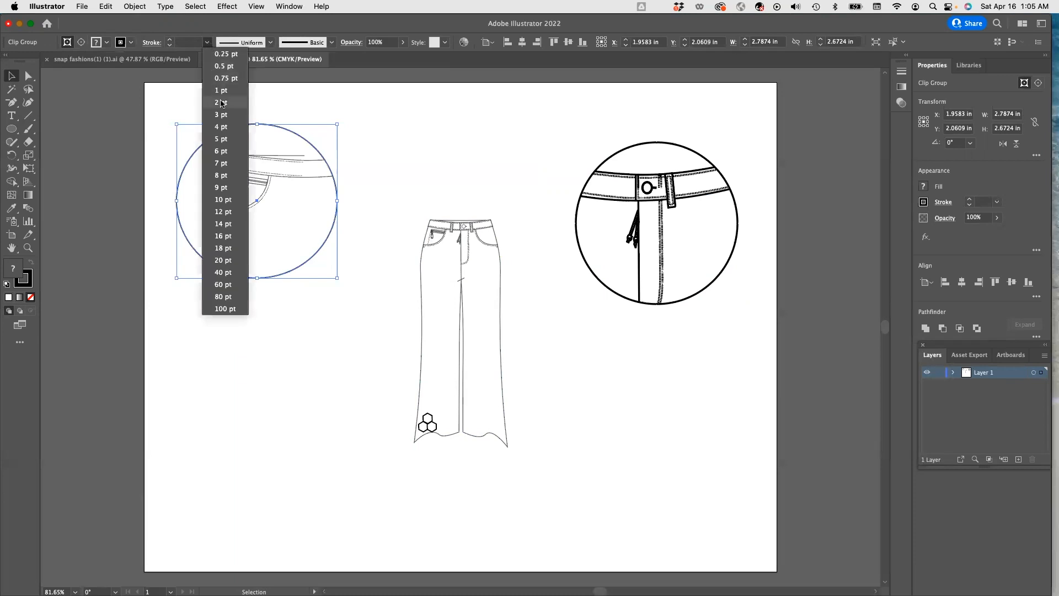
left_click(229, 104)
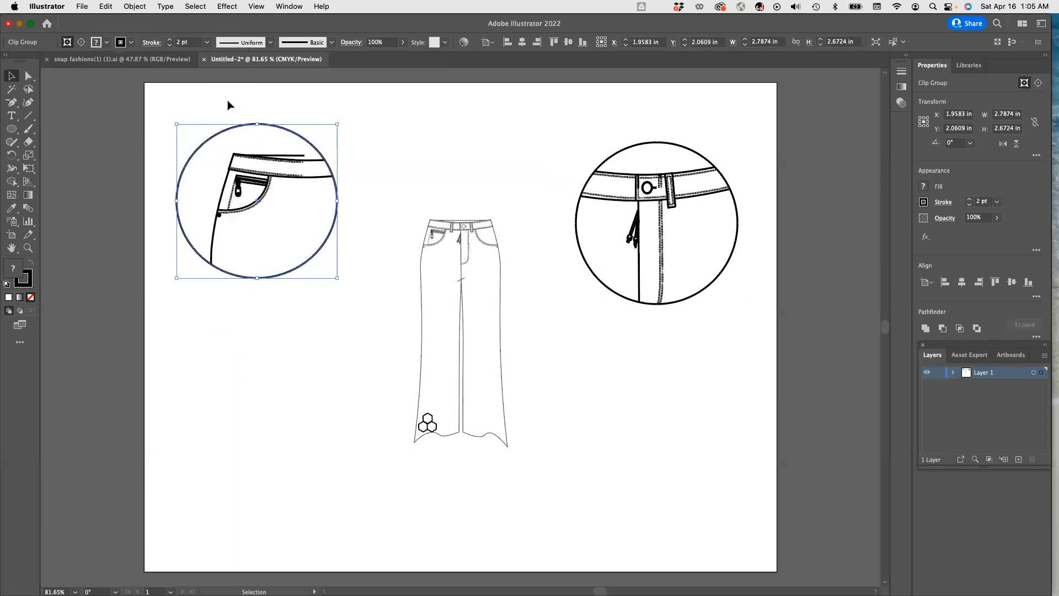
left_click(304, 353)
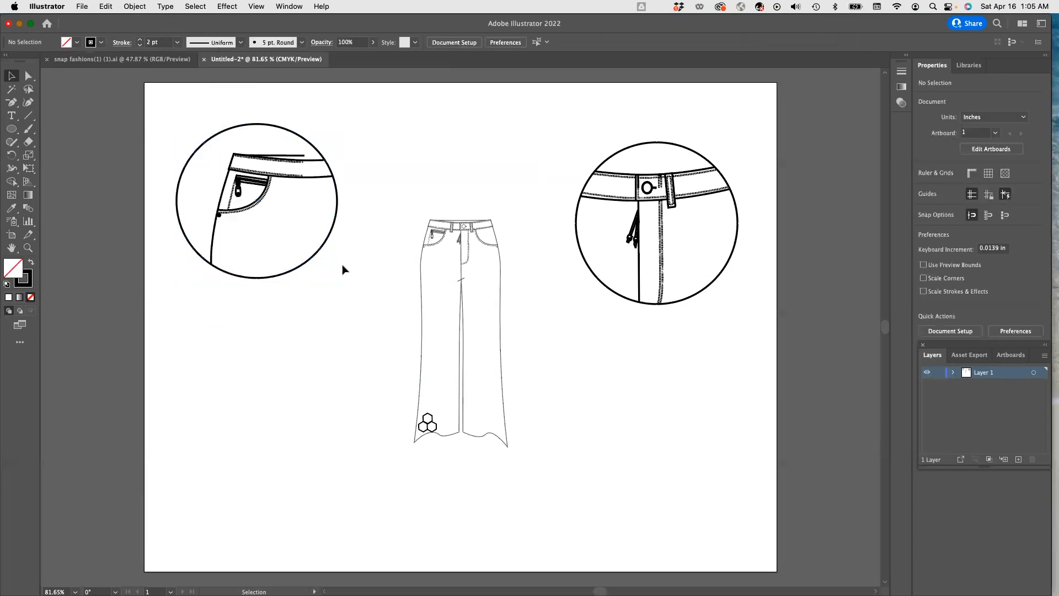
Duplicate the left leg's hem and hexagon cluster and place the copy below the pocket call-out.
left_click(29, 76)
left_click_drag(394, 409, 447, 457)
key("super")
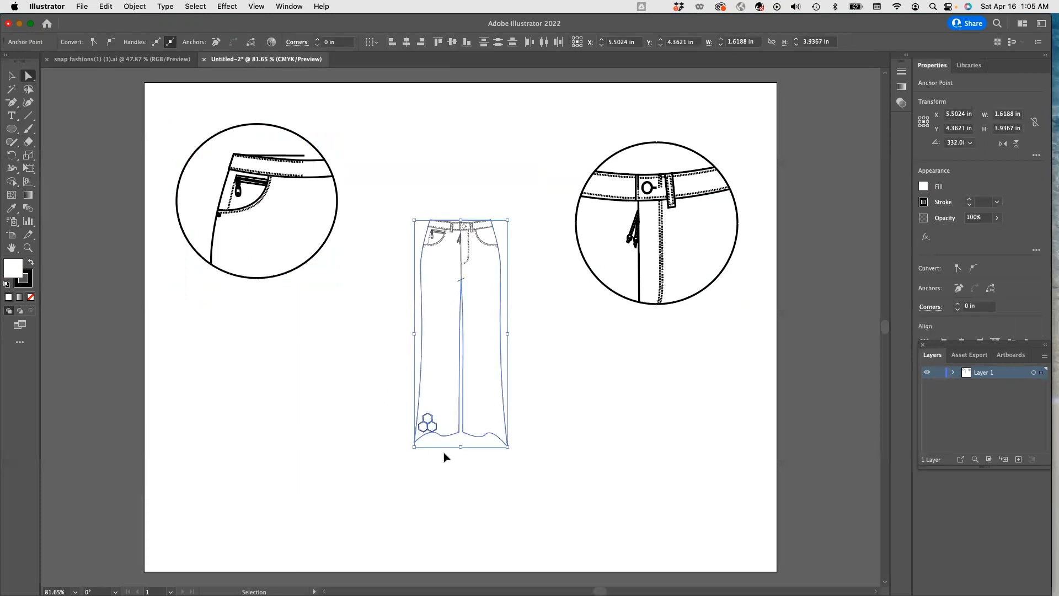
key("super+v")
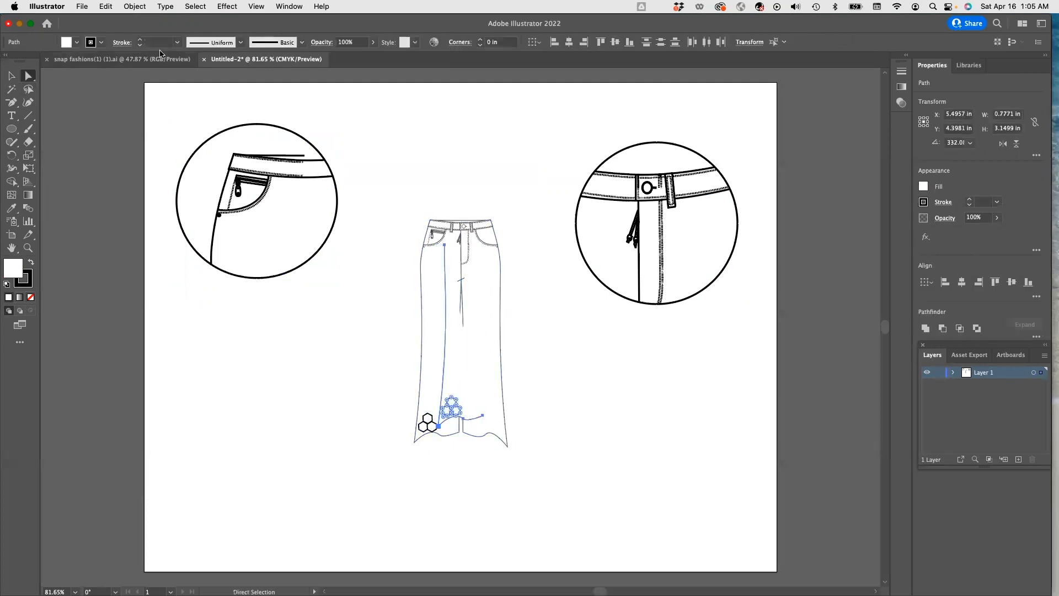
left_click(12, 79)
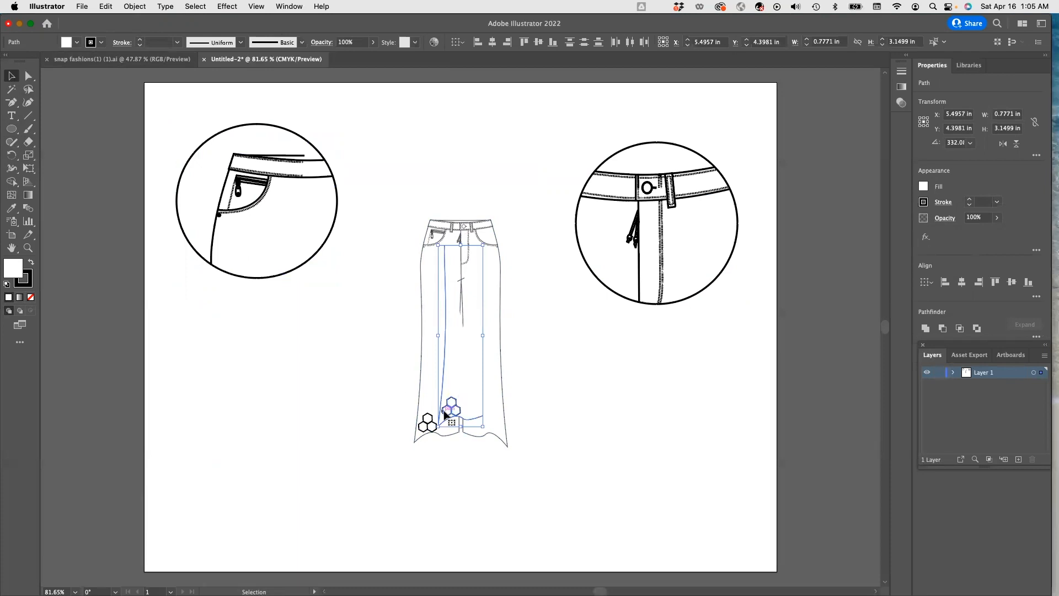
left_click_drag(424, 421, 249, 499)
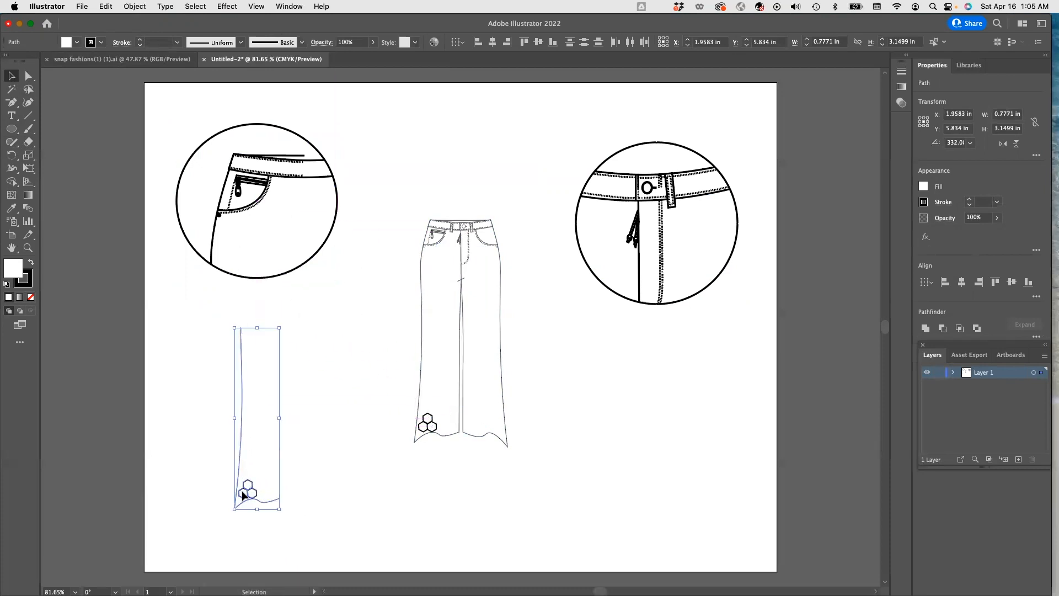
Group the copied hem pieces and draw an unfilled hexagon about 2.07 by 2.35 in over them.
left_click(135, 8)
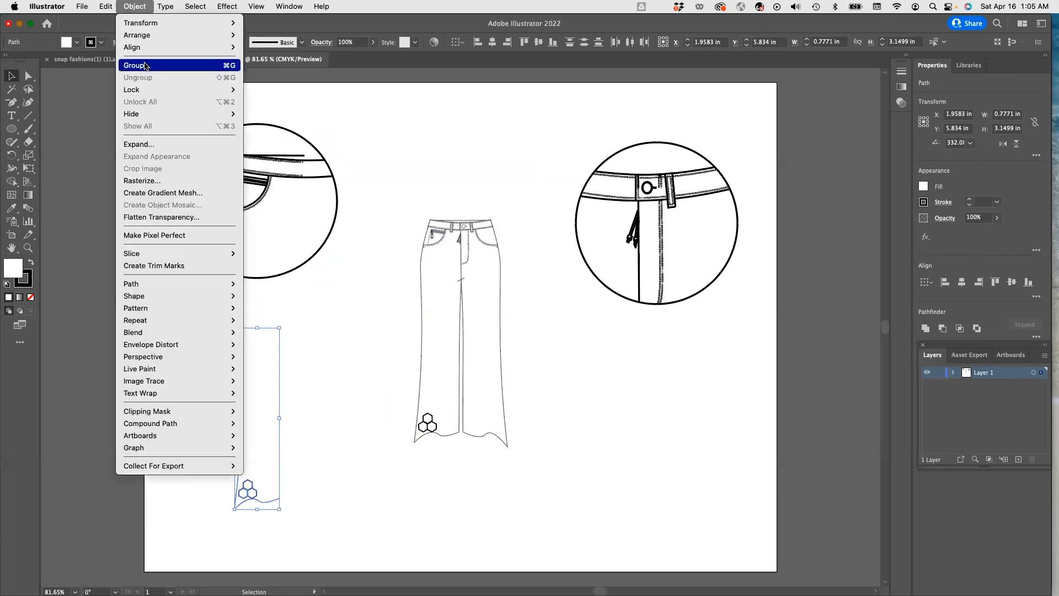
left_click(138, 65)
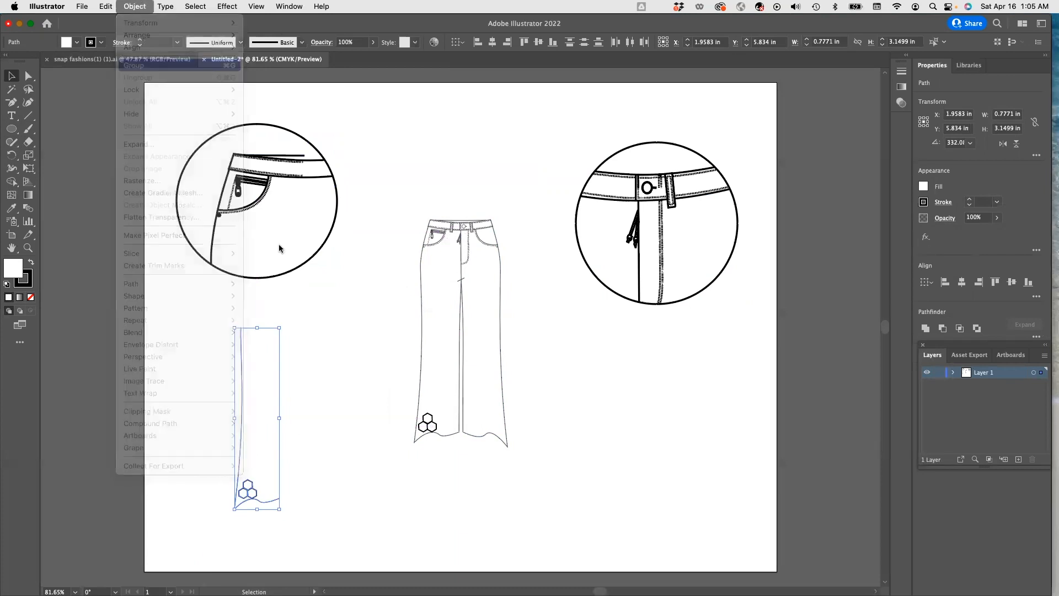
left_click(11, 128)
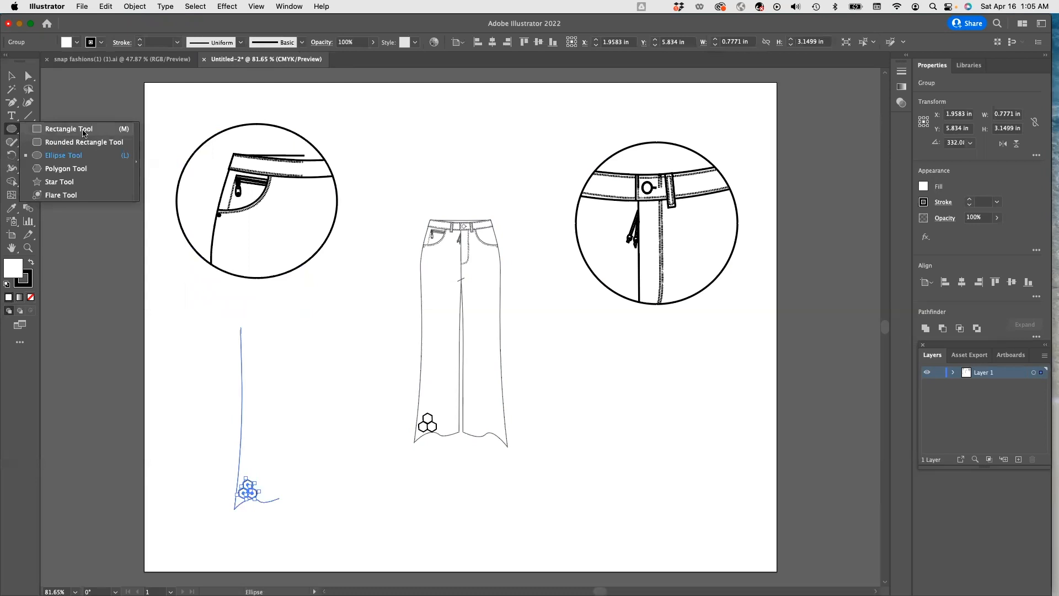
left_click(69, 167)
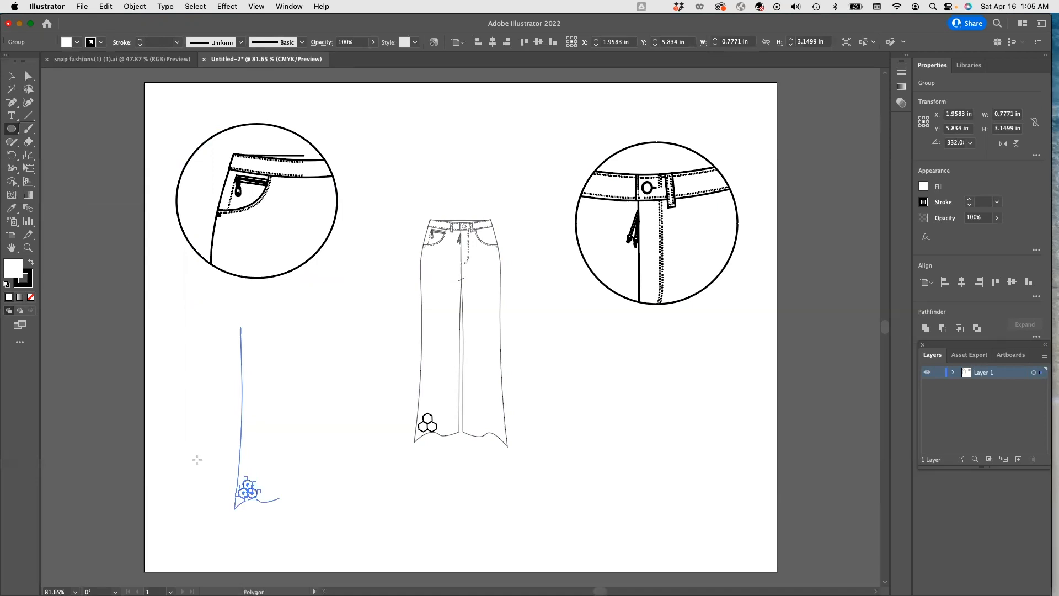
scroll(197, 459, "down", 5)
scroll(196, 428, "up", 4)
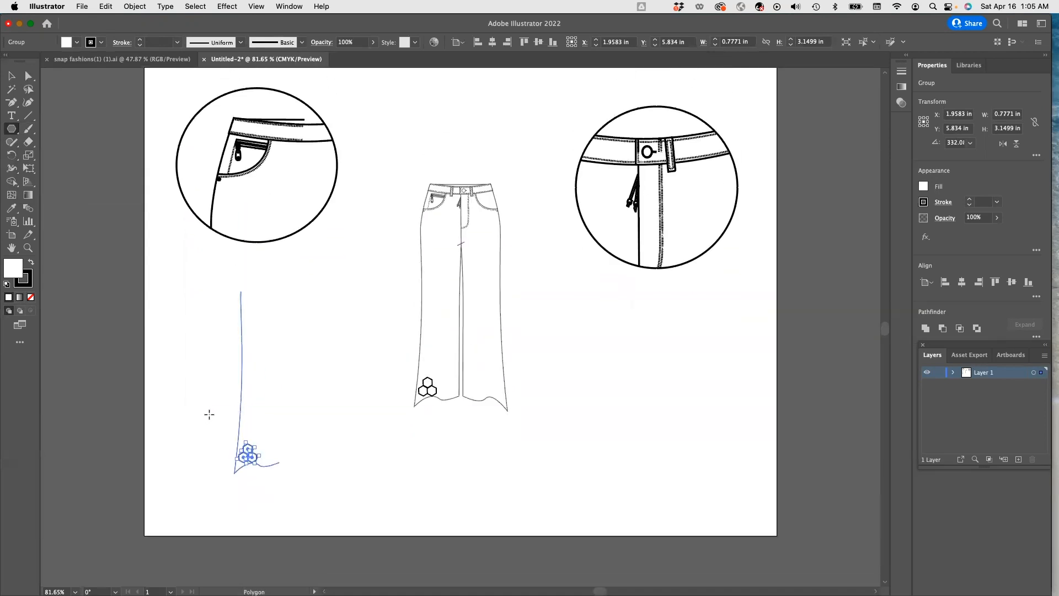
mouse_move(221, 422)
left_mouse_down()
mouse_move(290, 480)
mouse_move(272, 441)
mouse_move(279, 433)
mouse_move(276, 457)
left_mouse_up()
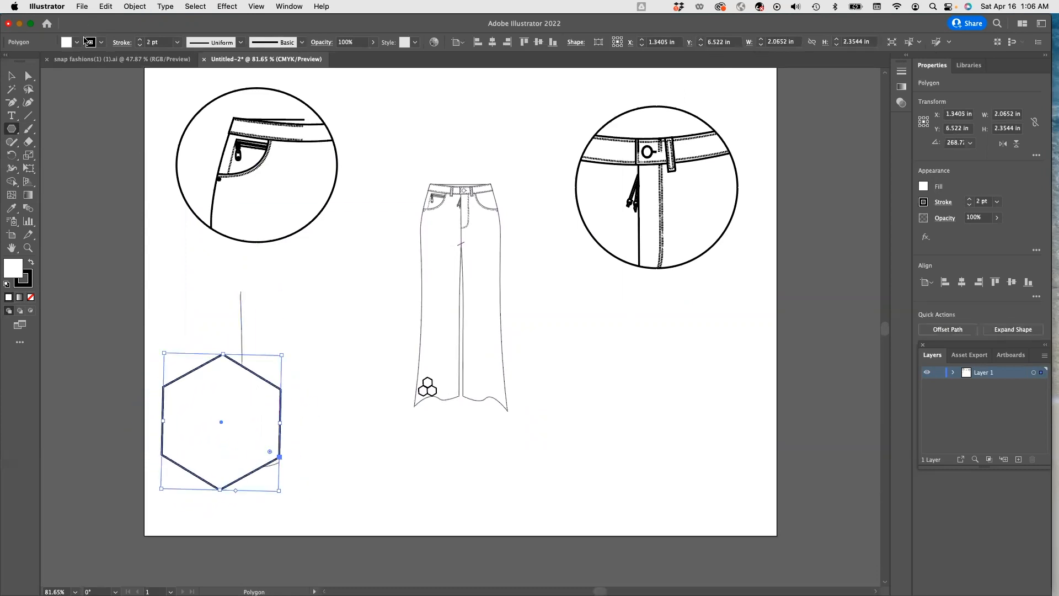
left_click(67, 43)
left_click(7, 61)
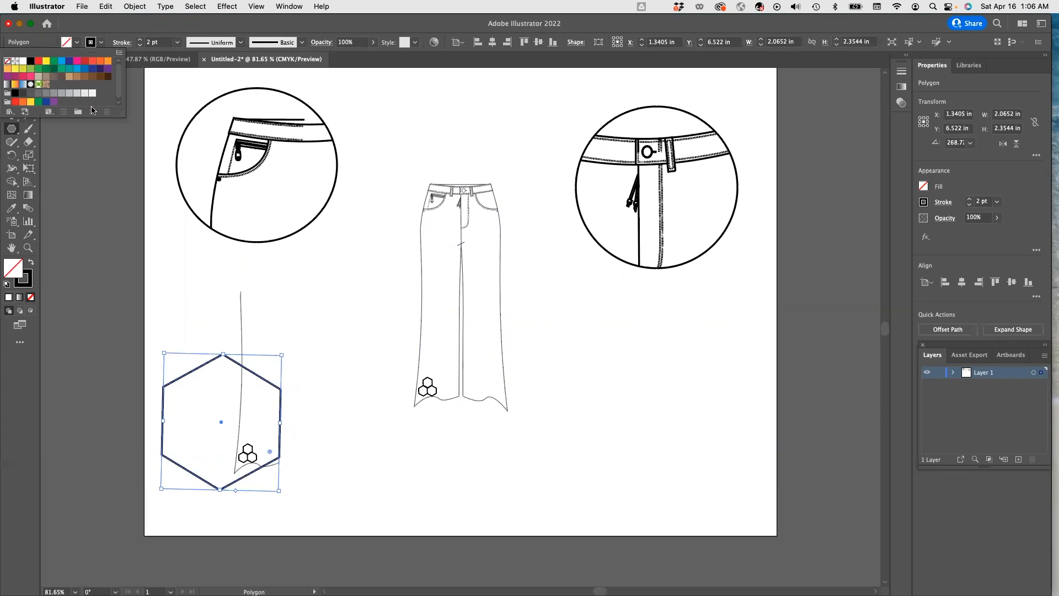
Shrink the large hexagon to about 1.34 by 1.47 in and move it over the copied hem corner and hexagon cluster.
left_click(163, 352)
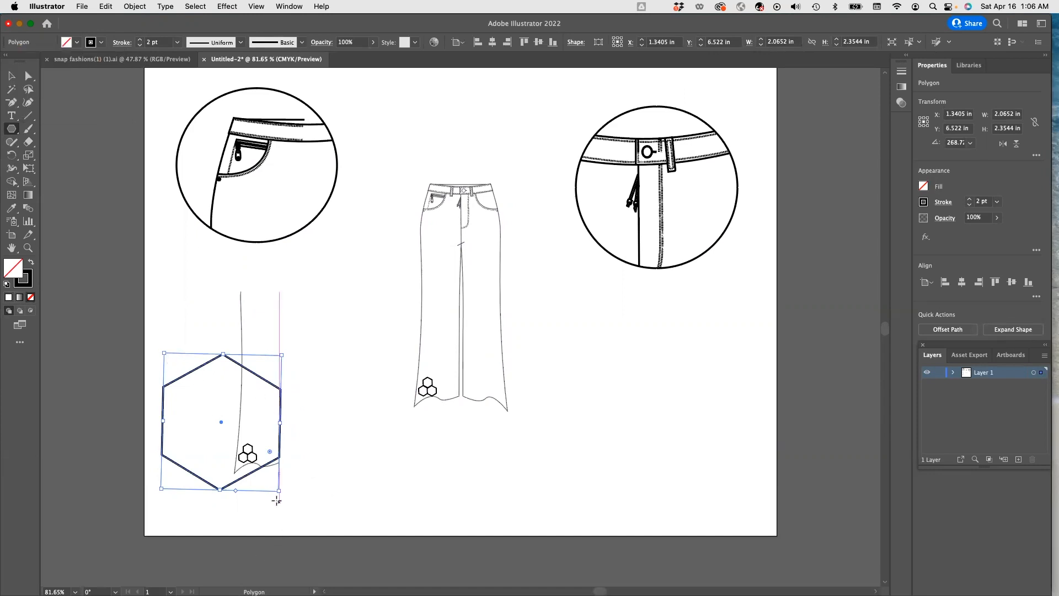
left_click_drag(278, 492, 239, 438)
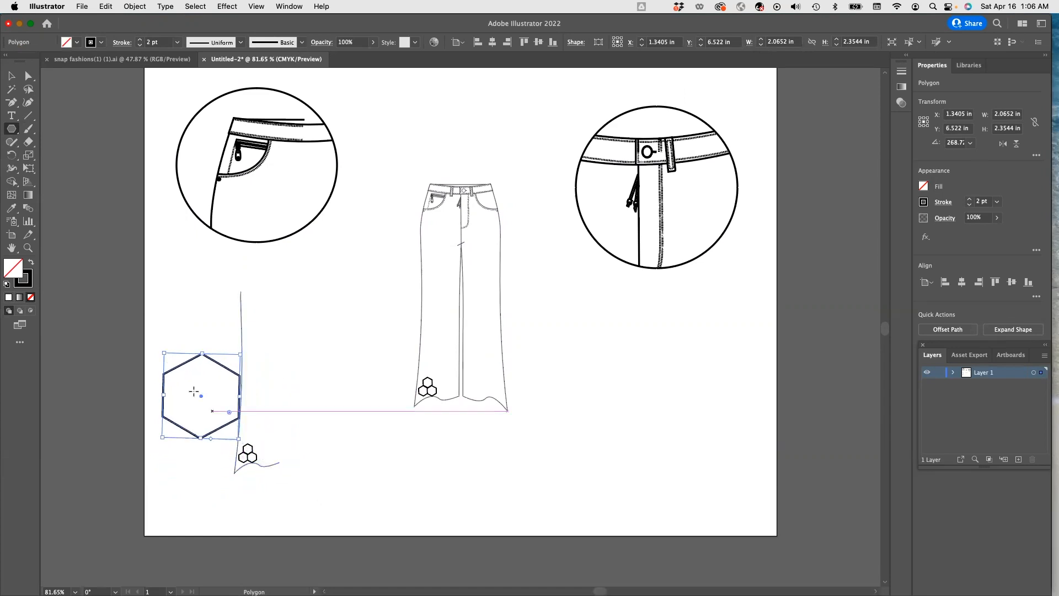
left_click(11, 75)
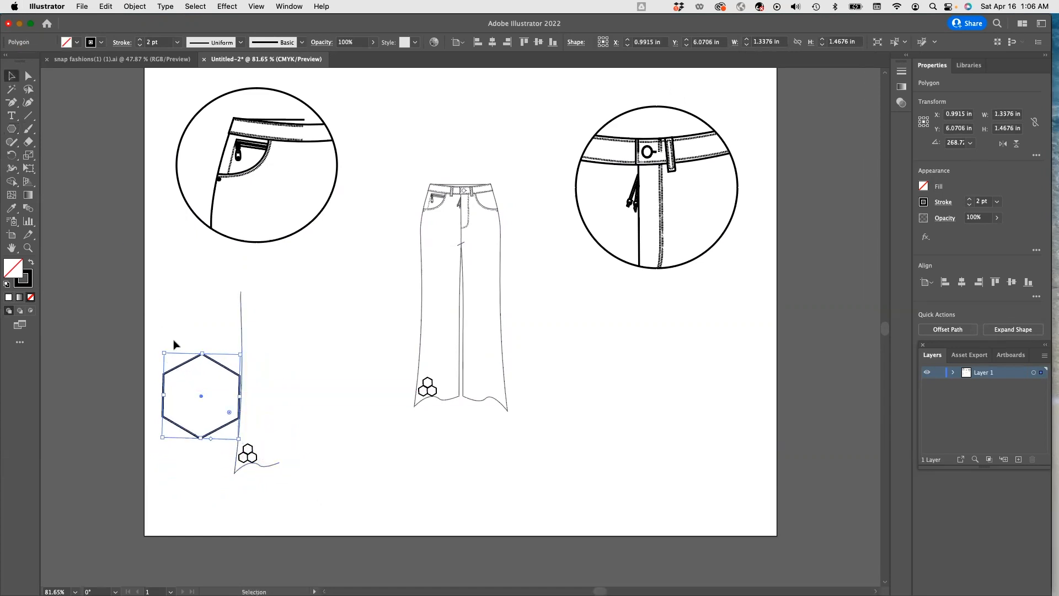
left_click_drag(197, 388, 249, 445)
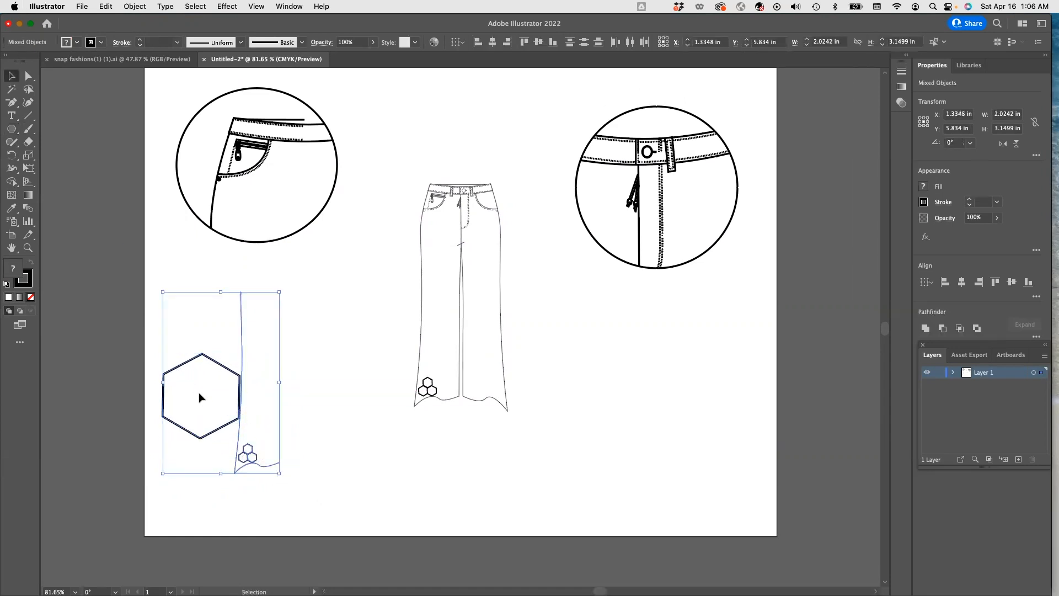
left_click(182, 401)
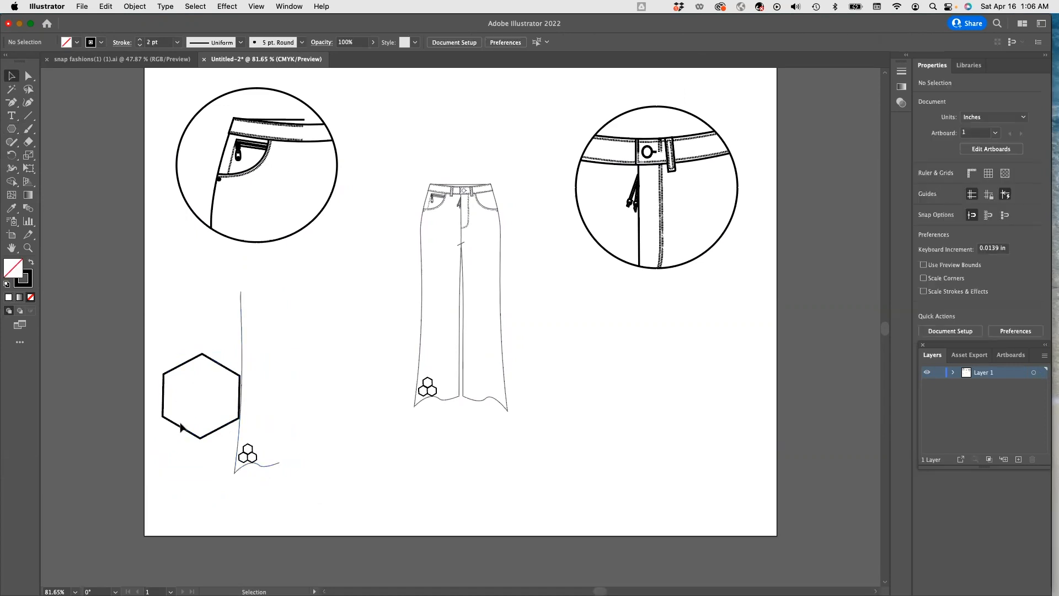
left_click_drag(181, 428, 229, 487)
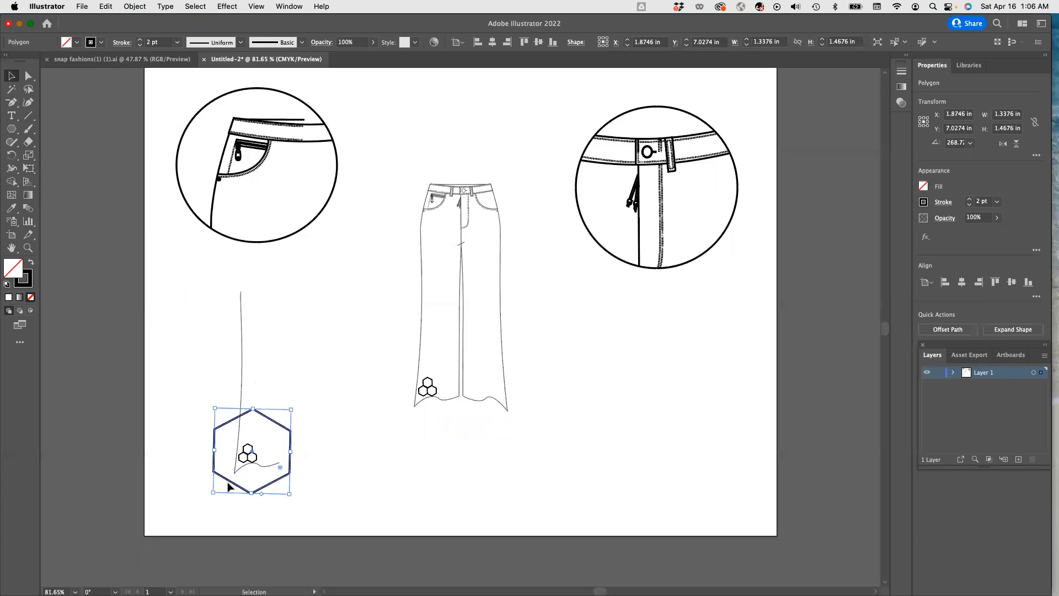
Mask the grouped hem detail with its large hexagon using a clipping mask.
left_click_drag(177, 274, 323, 527)
left_click(135, 6)
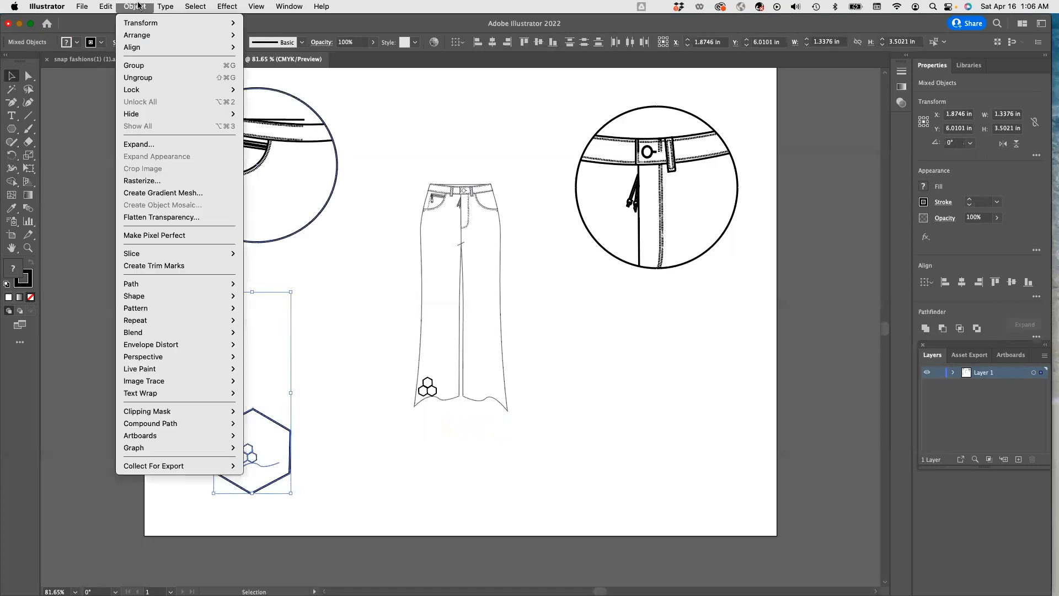
mouse_move(182, 411)
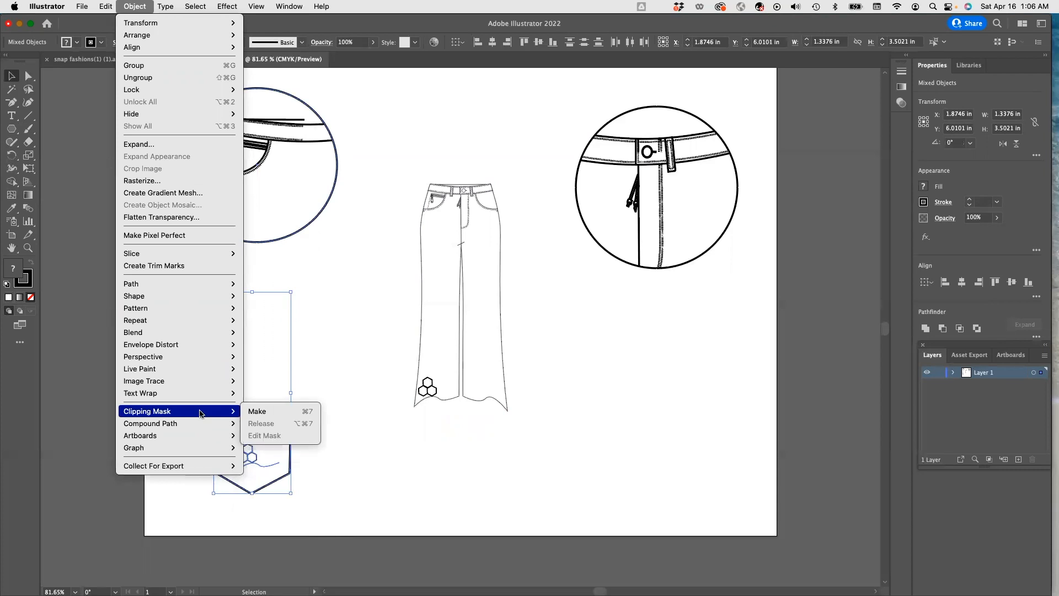
left_click(271, 412)
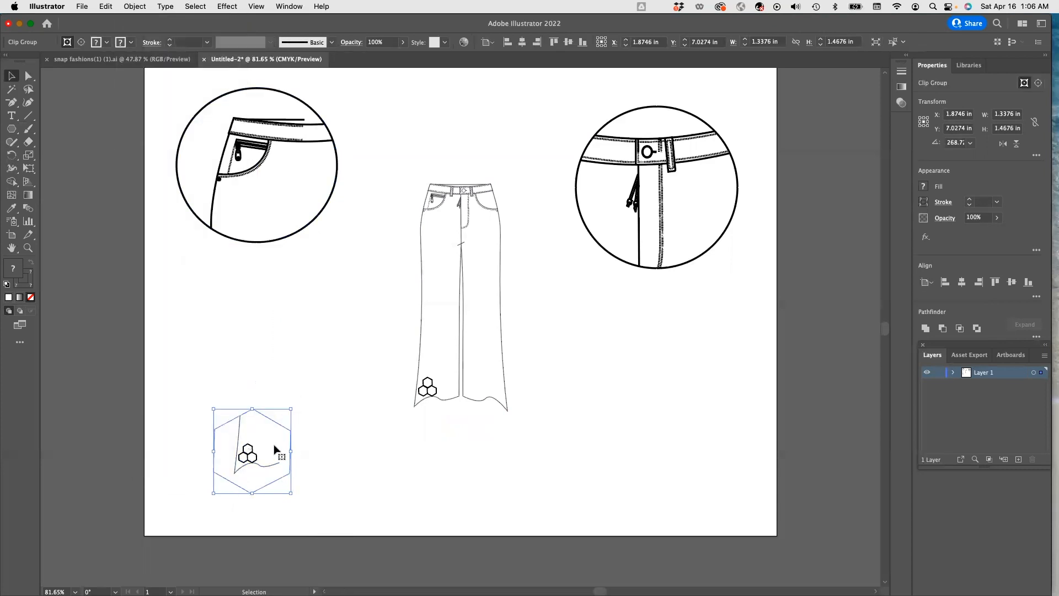
Enlarge the hem call-out to about 2.37 by 2.35 in, shift it slightly left and give it a black 1 pt stroke.
left_click_drag(290, 409, 351, 359)
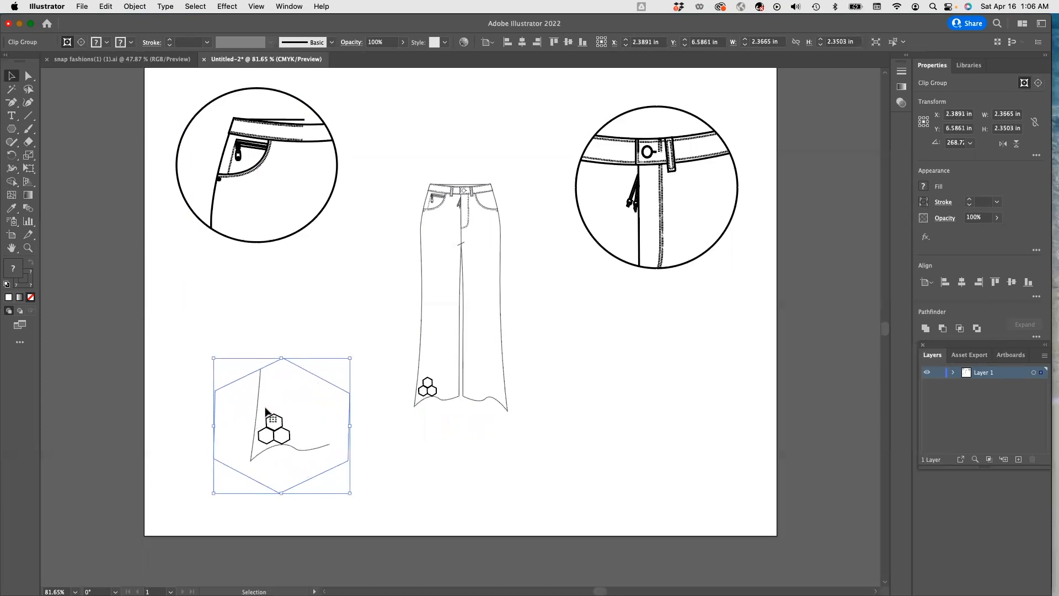
left_click_drag(267, 412, 249, 413)
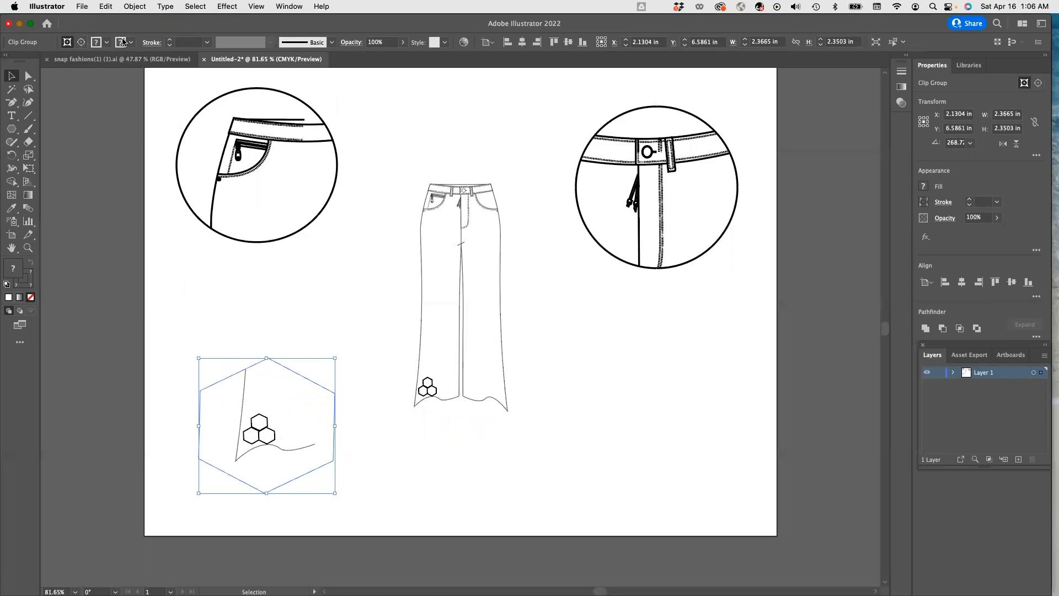
left_click(130, 43)
left_click(42, 60)
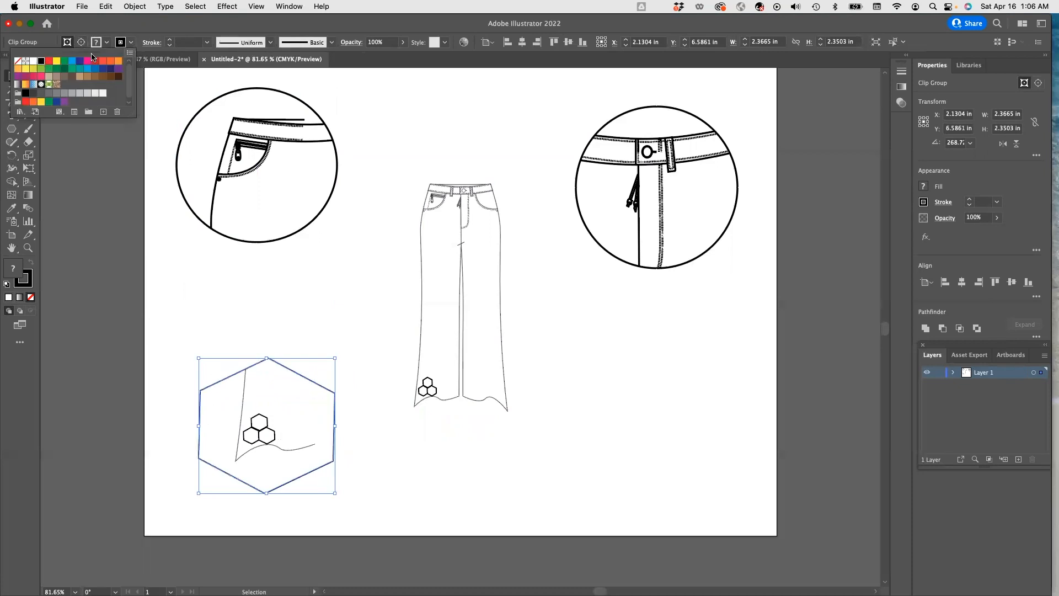
left_click(207, 43)
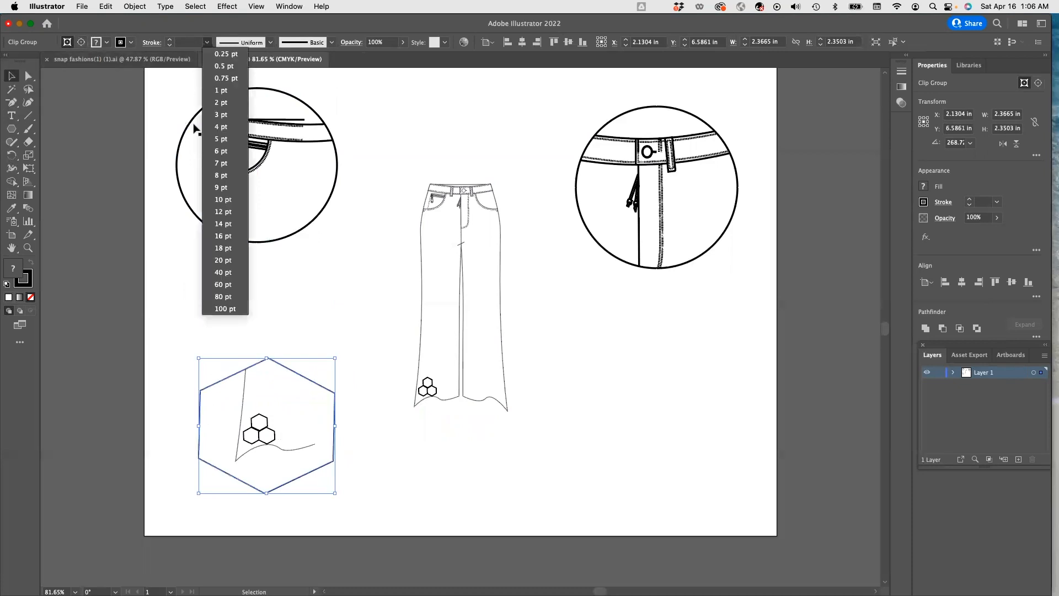
left_click(223, 93)
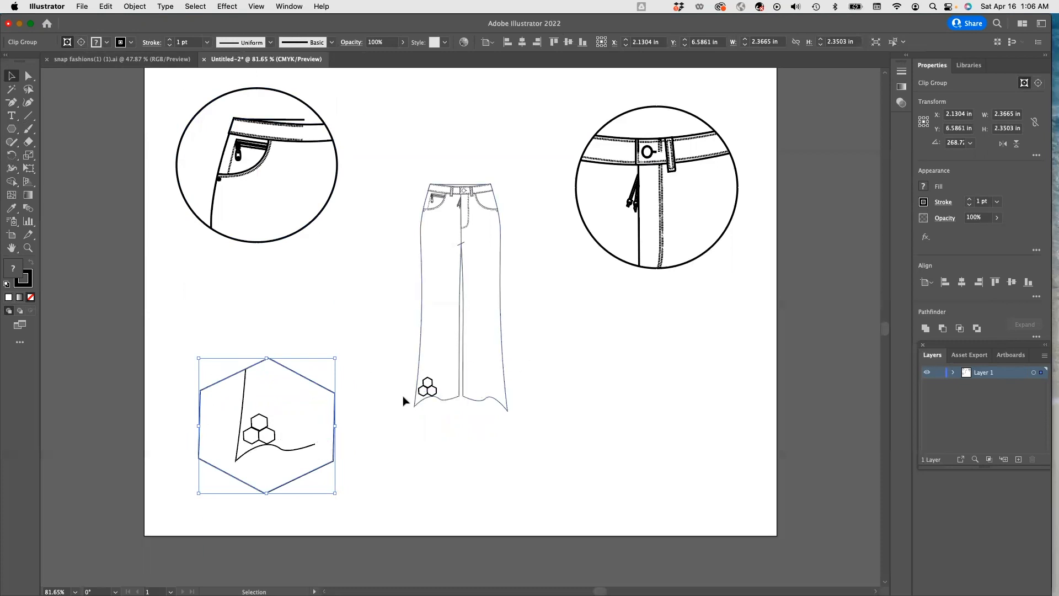
Draw a curved leader line with the Pen tool from the jeans' fly to the left edge of the waistband call-out.
left_click(31, 119)
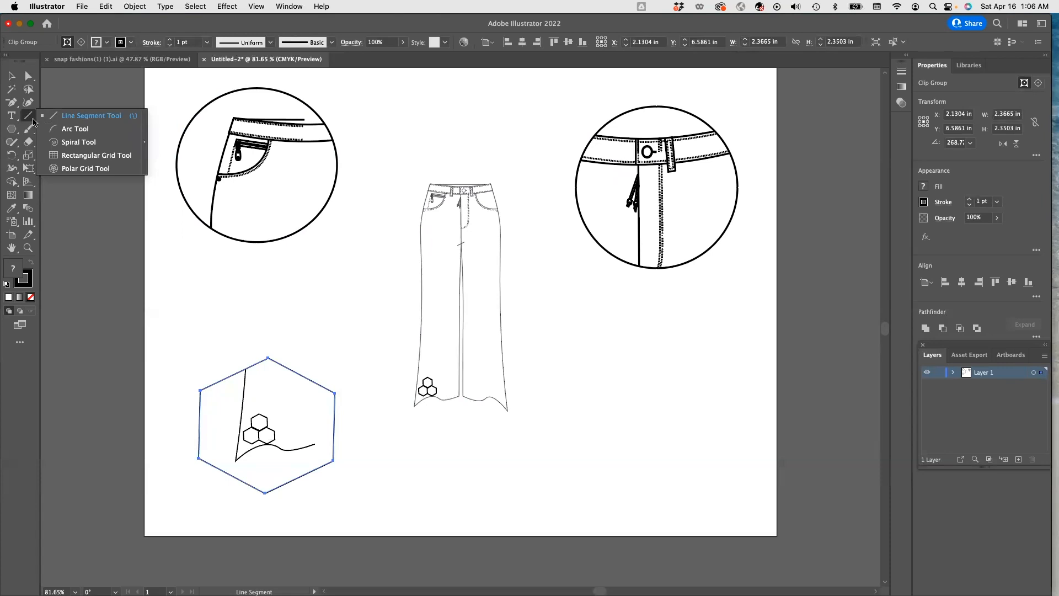
left_click(75, 128)
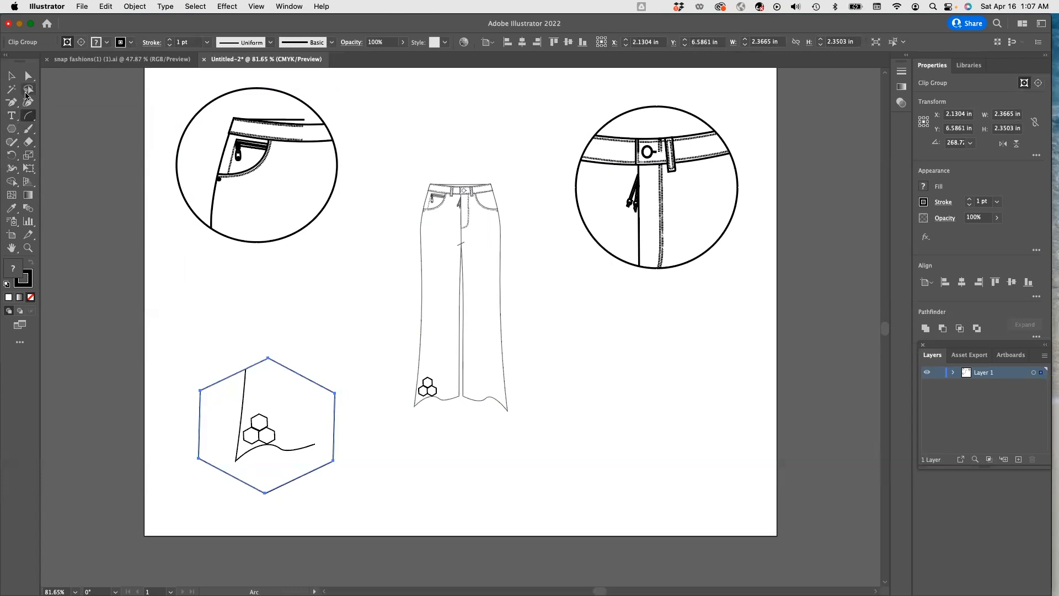
left_click_drag(11, 102, 44, 117)
left_click(57, 102)
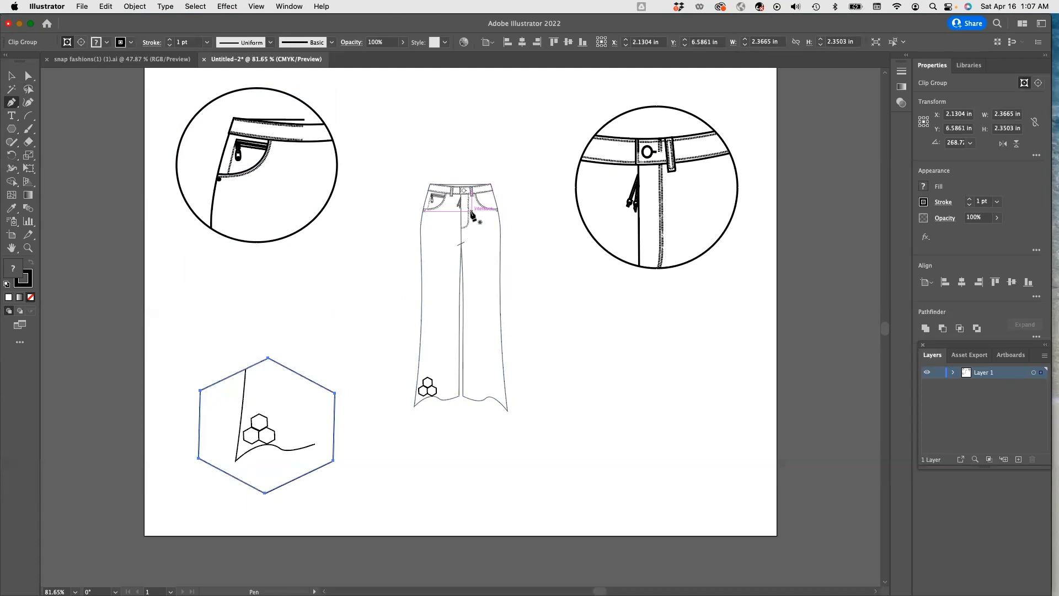
mouse_move(472, 215)
left_mouse_down()
mouse_move(519, 192)
mouse_move(472, 216)
left_mouse_up()
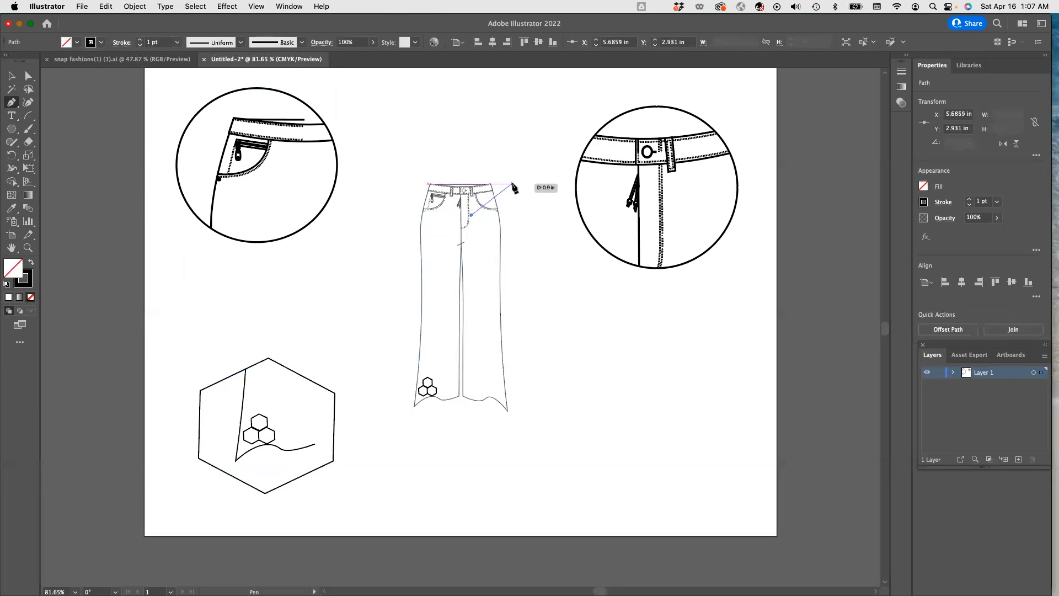
left_click_drag(561, 157, 579, 161)
left_click(580, 161)
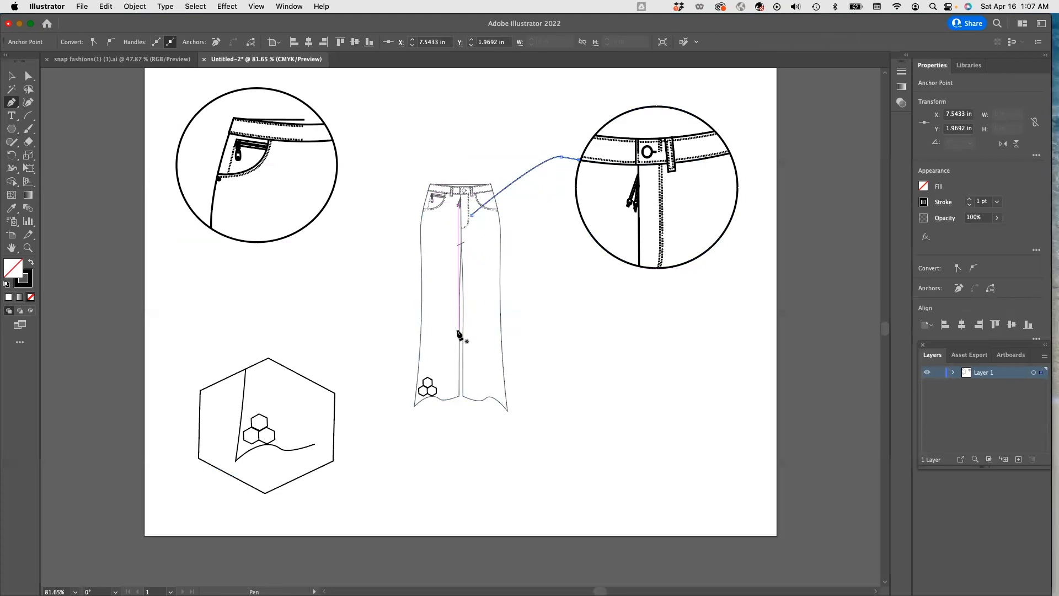
Draw a curved leader from the left hem to the hexagonal call-out and a straight leader from the pocket to the pocket call-out.
left_click(415, 402)
mouse_move(343, 426)
left_mouse_down()
mouse_move(335, 441)
mouse_move(345, 433)
left_mouse_up()
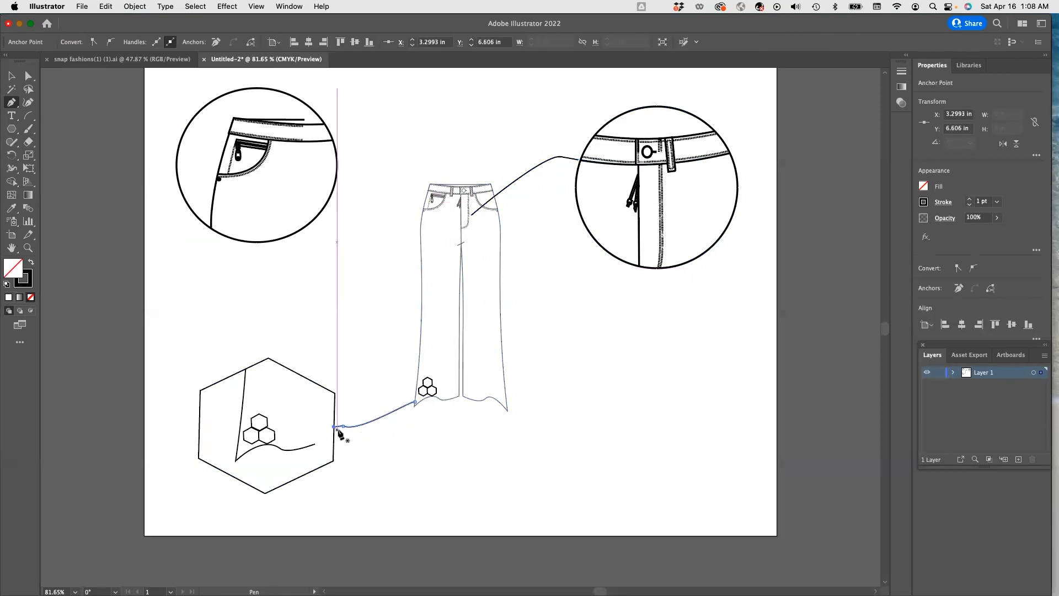
left_click(426, 195)
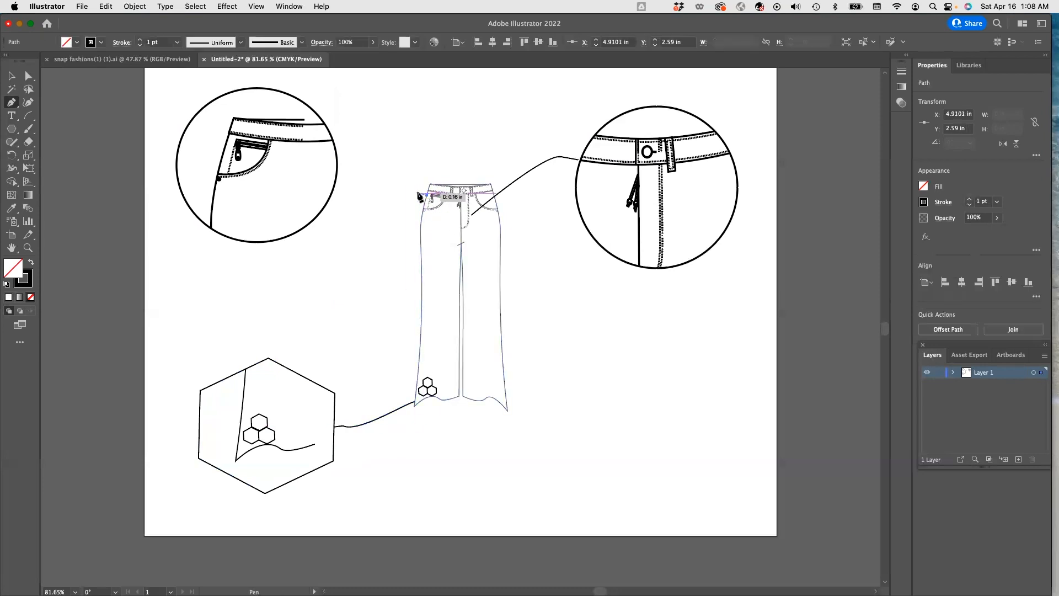
left_click(337, 175)
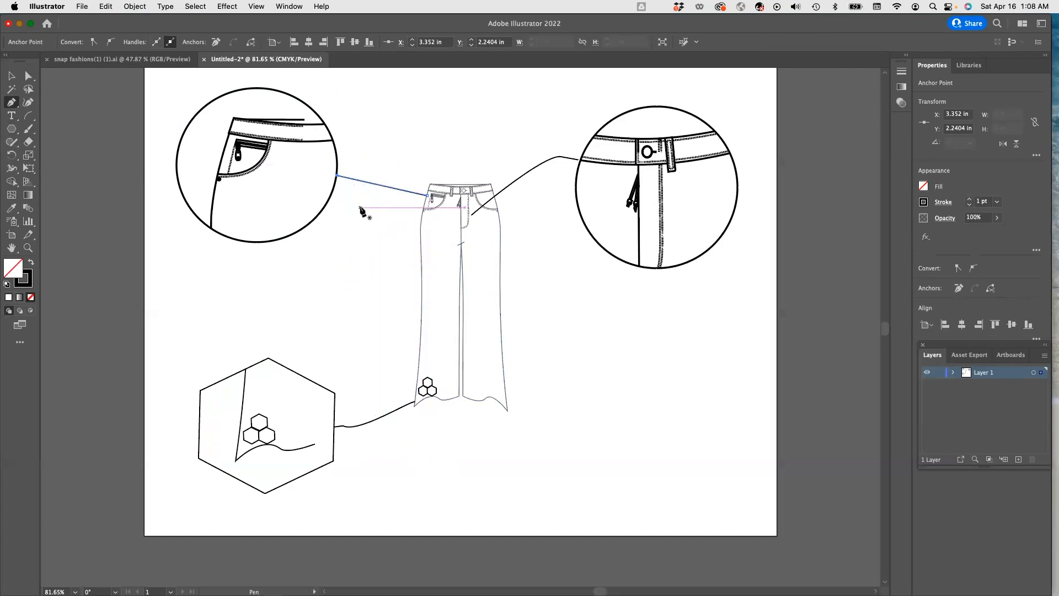
key("v")
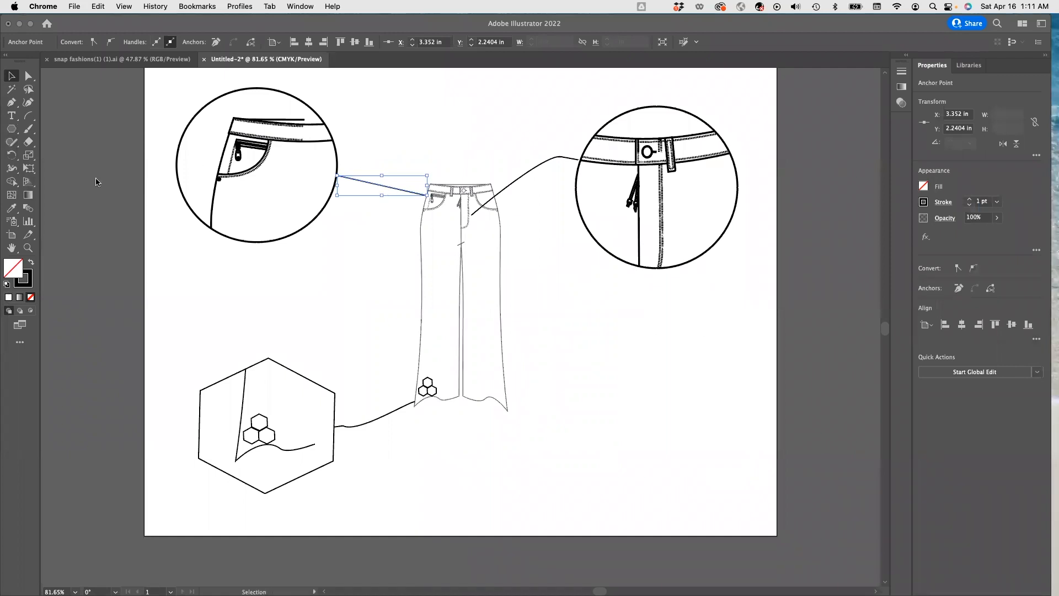
Show the Brushes panel beside the jeans and load the Arrows_Standard brush library.
left_click(36, 137)
left_click(34, 133)
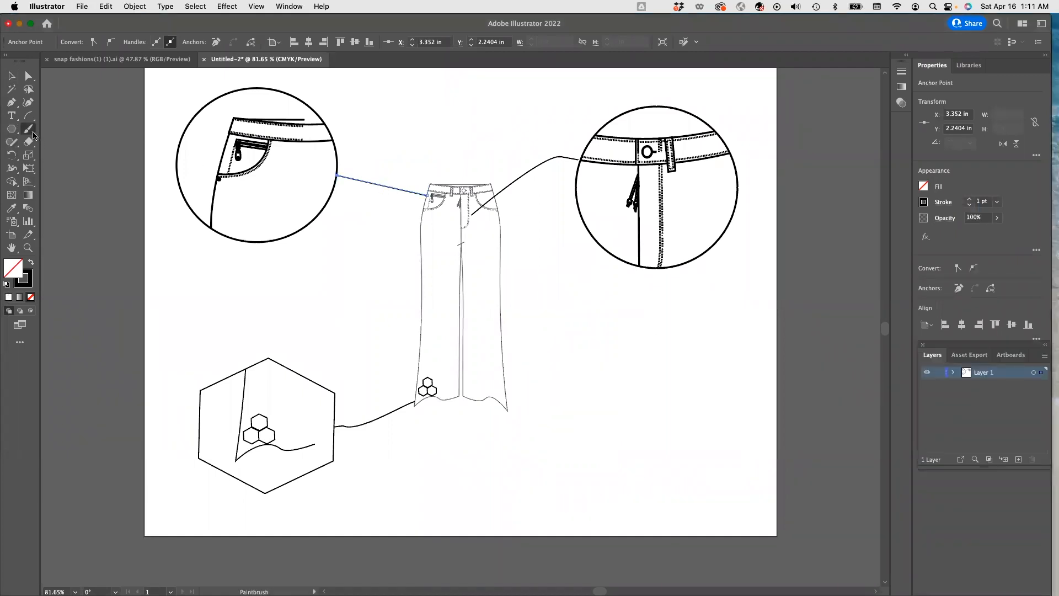
left_click(258, 8)
mouse_move(289, 7)
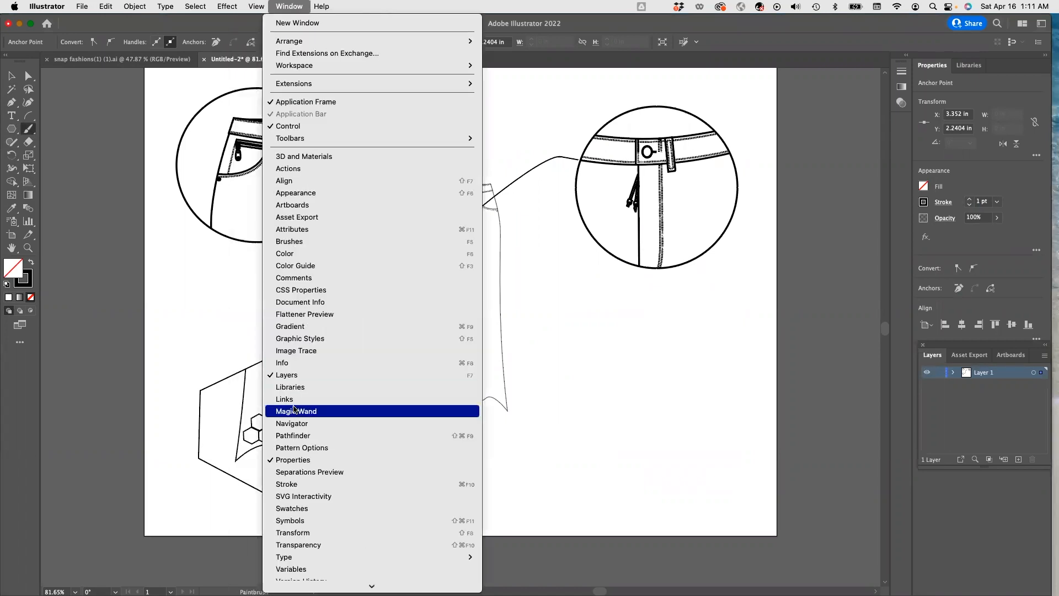
left_click(304, 245)
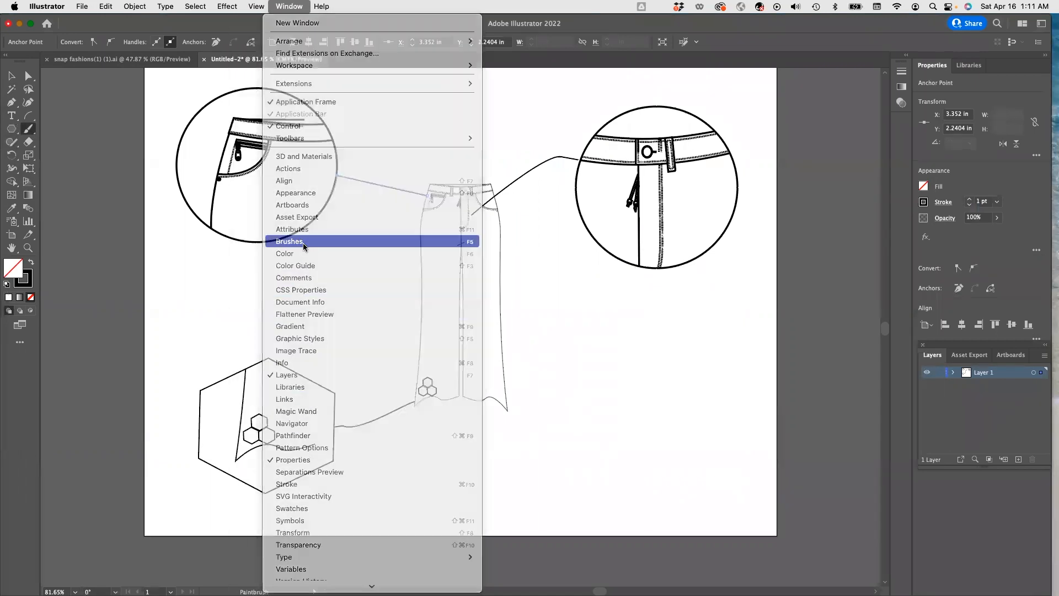
mouse_move(343, 109)
left_mouse_down()
mouse_move(387, 112)
mouse_move(829, 316)
mouse_move(769, 299)
left_mouse_up()
left_click(671, 387)
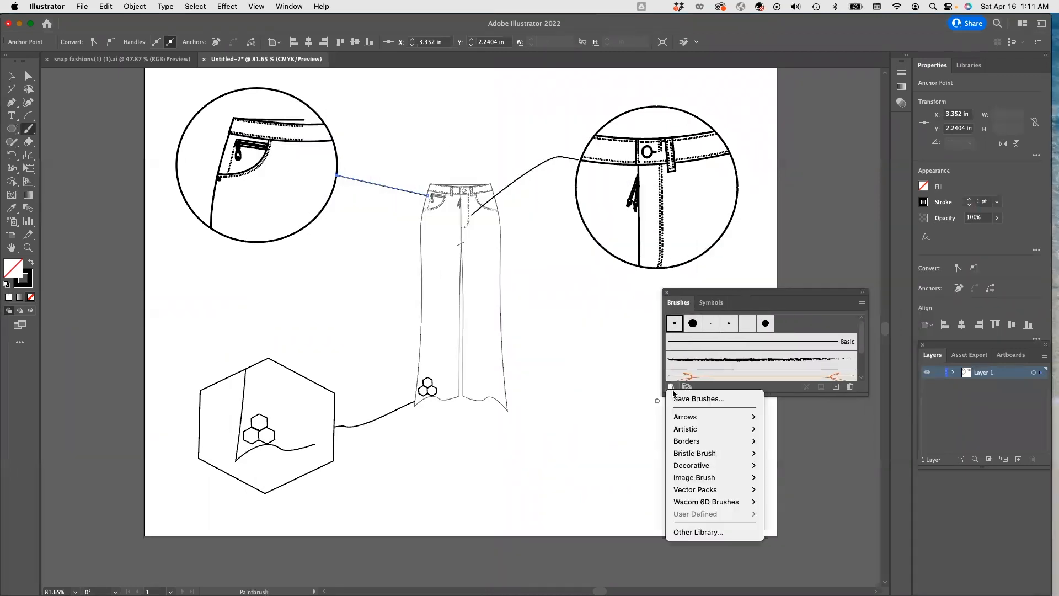
mouse_move(717, 417)
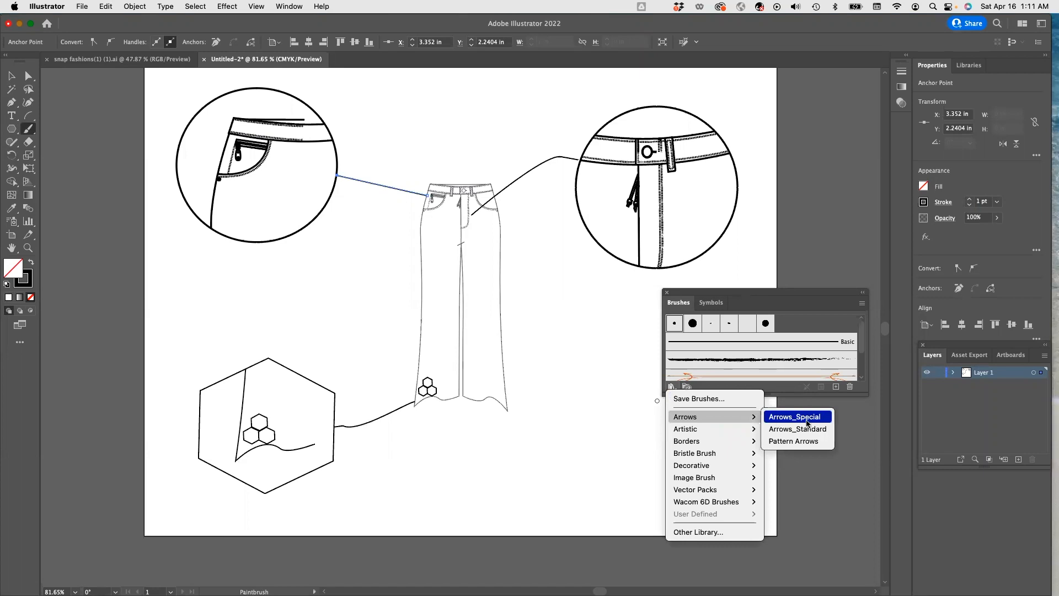
left_click(809, 436)
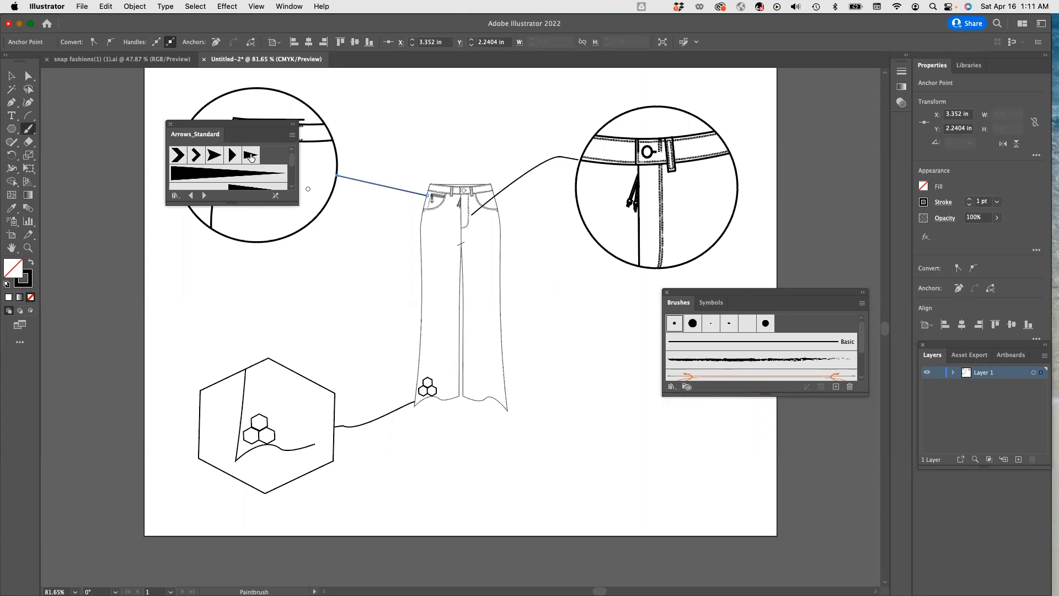
Try several standard arrow brushes, including Arrow 1.05 and Arrow 1.24, on the pocket call-out's leader line.
left_click(251, 157)
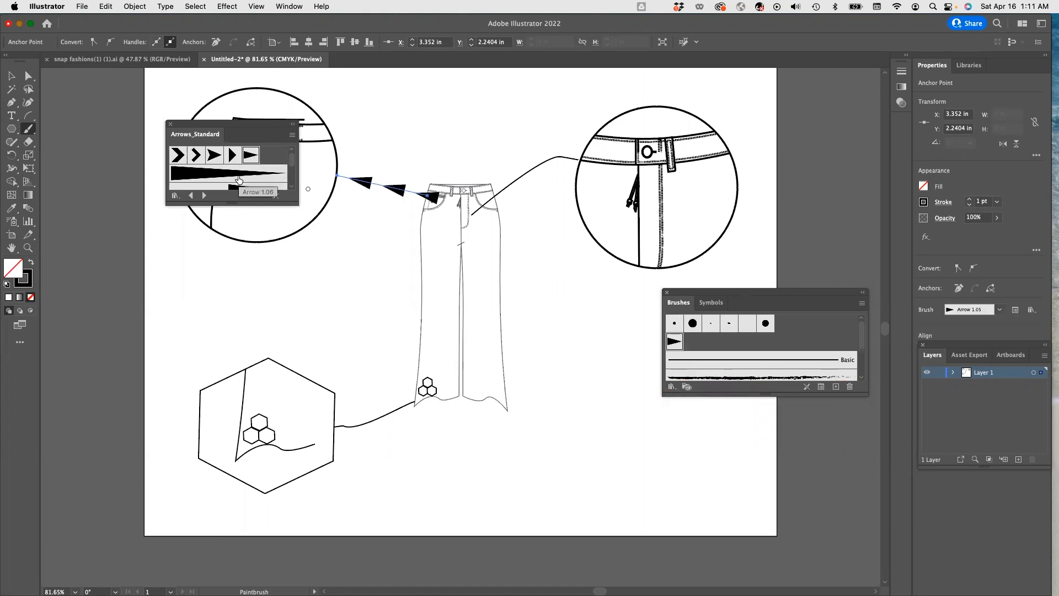
scroll(246, 172, "down", 3)
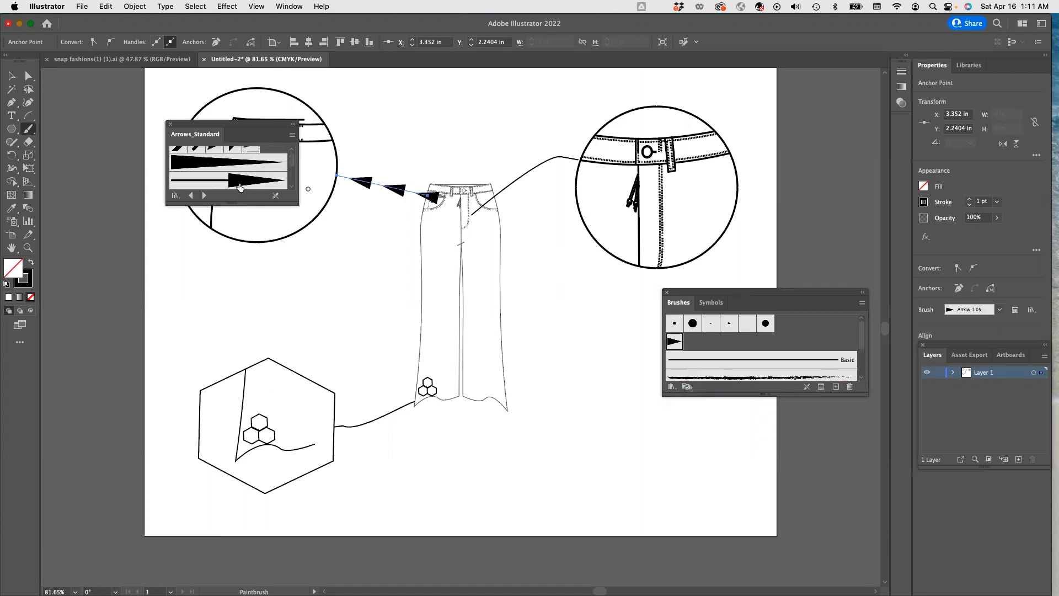
left_click(239, 190)
left_click_drag(298, 205, 368, 357)
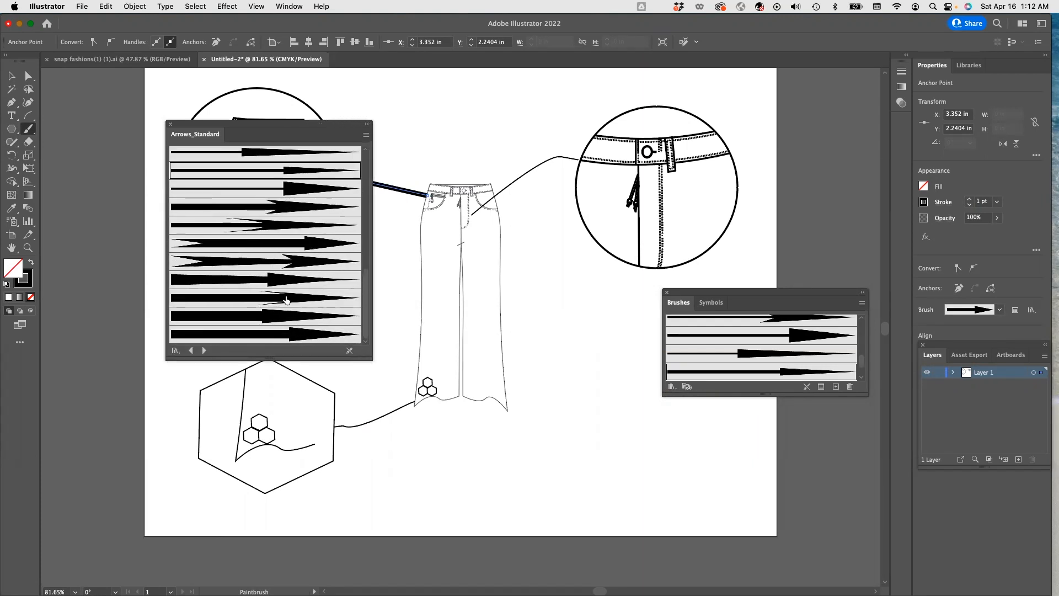
scroll(286, 298, "up", 10)
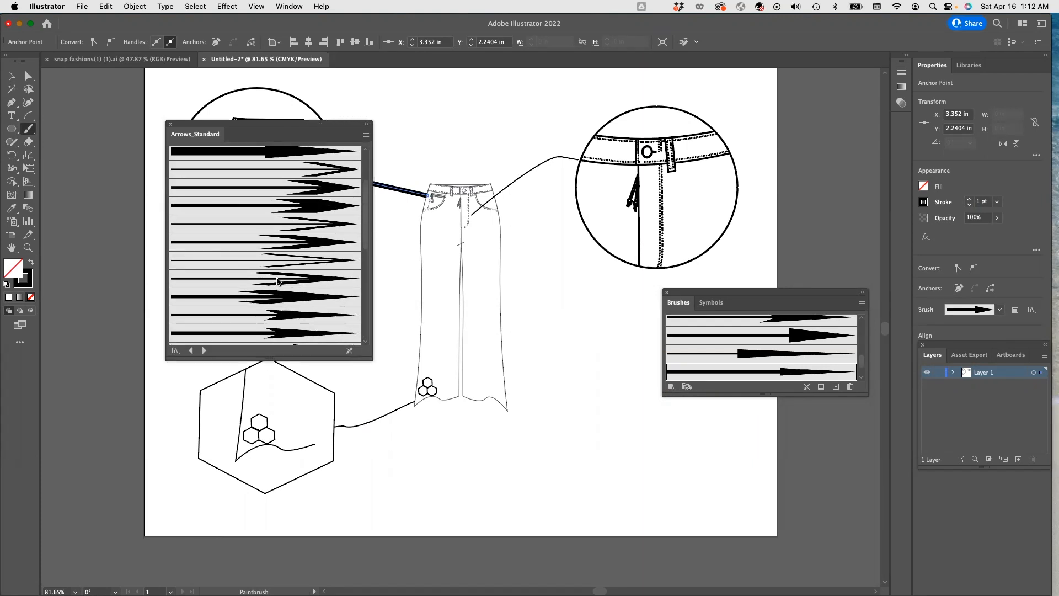
left_click(303, 235)
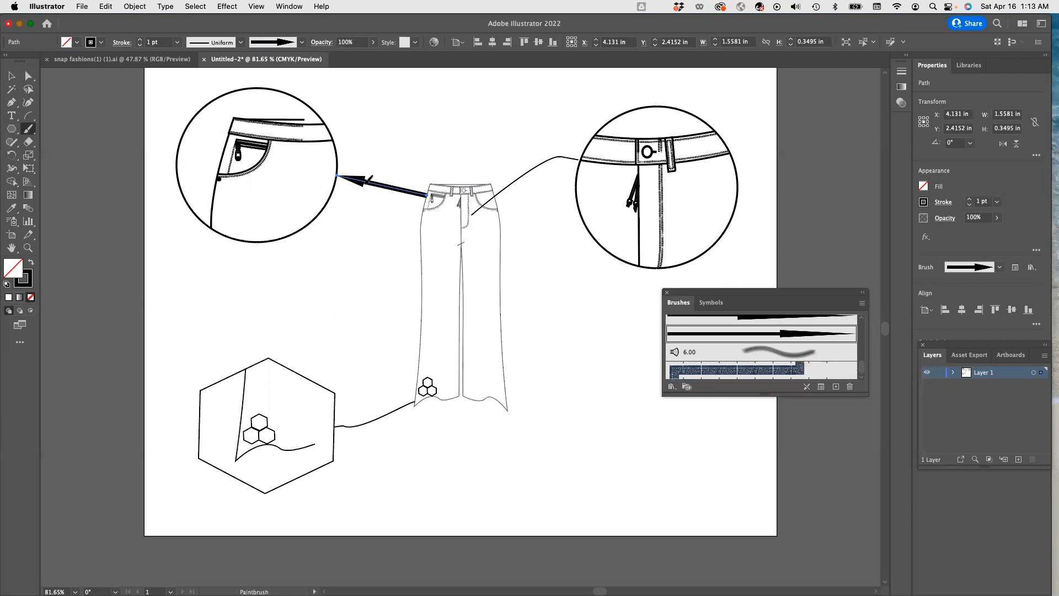
Give the pocket leader a barbed, solid-headed arrow brush with a thin shaft and set its stroke to 0.5 pt.
left_click(239, 43)
left_click(303, 43)
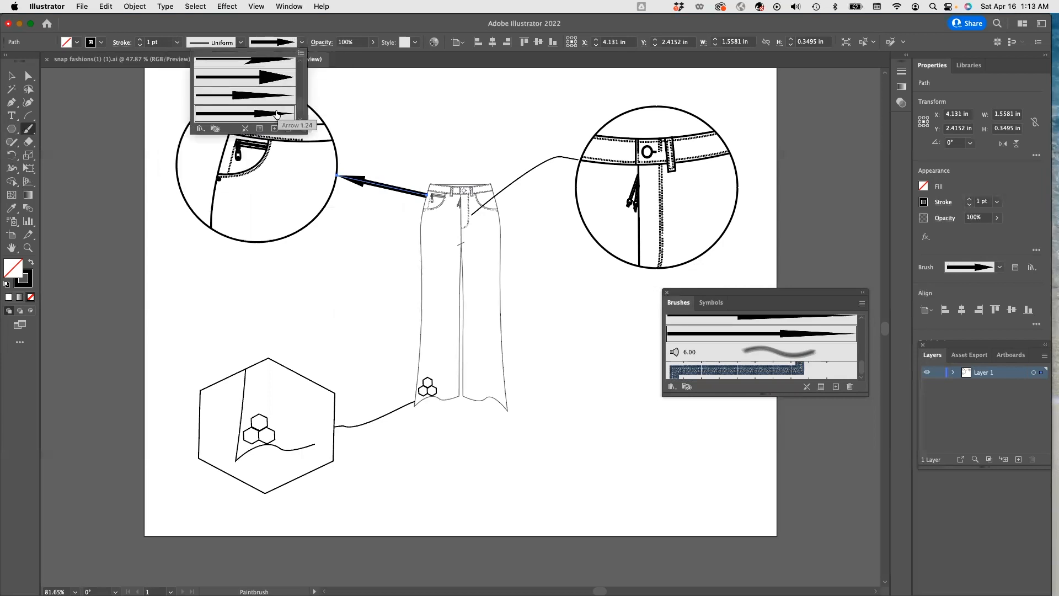
scroll(286, 93, "up", 1)
left_click(285, 88)
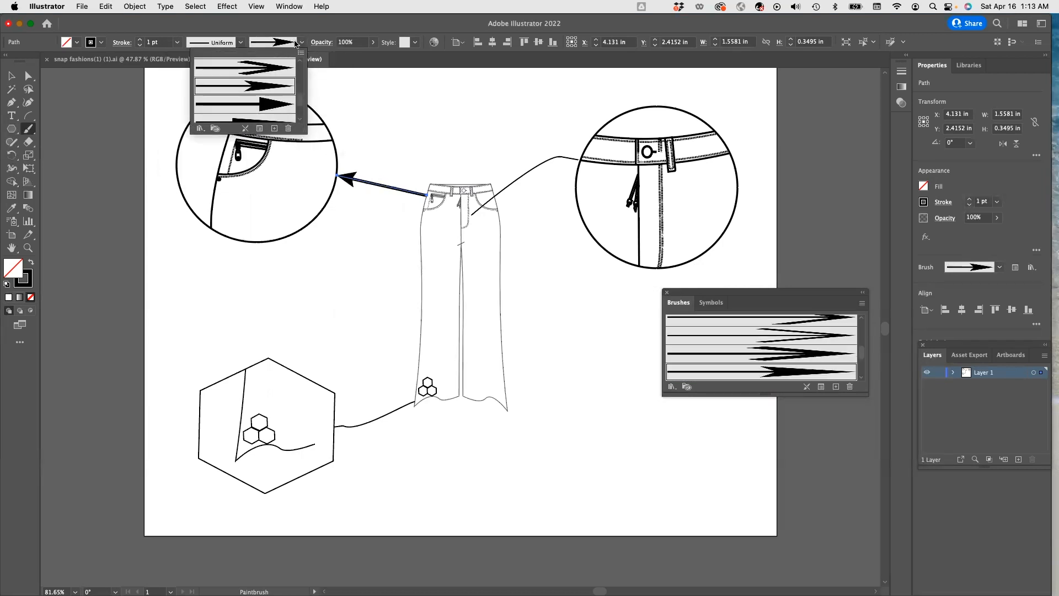
left_click(177, 42)
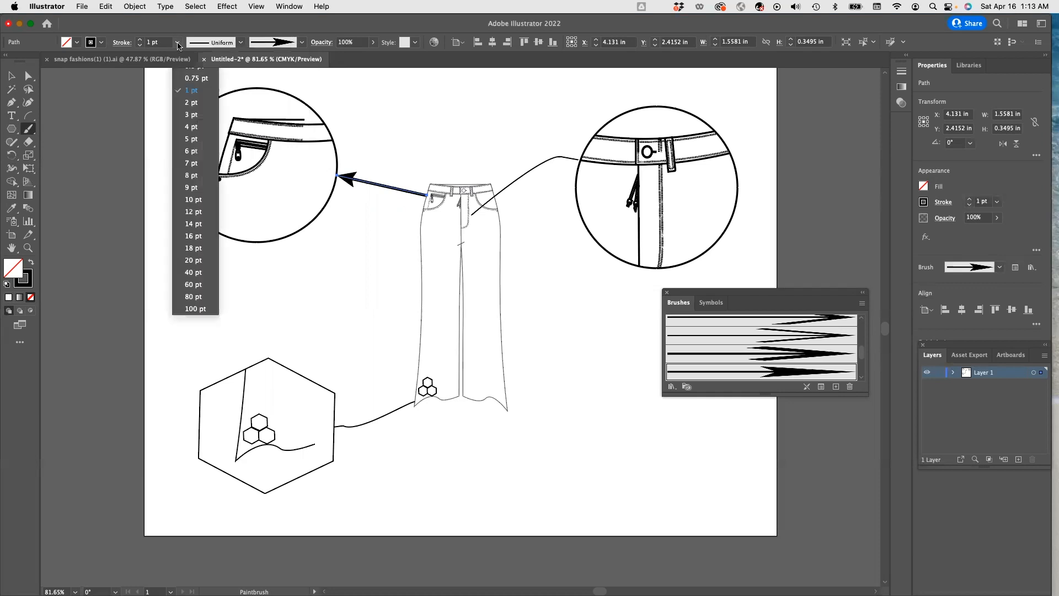
left_click(195, 66)
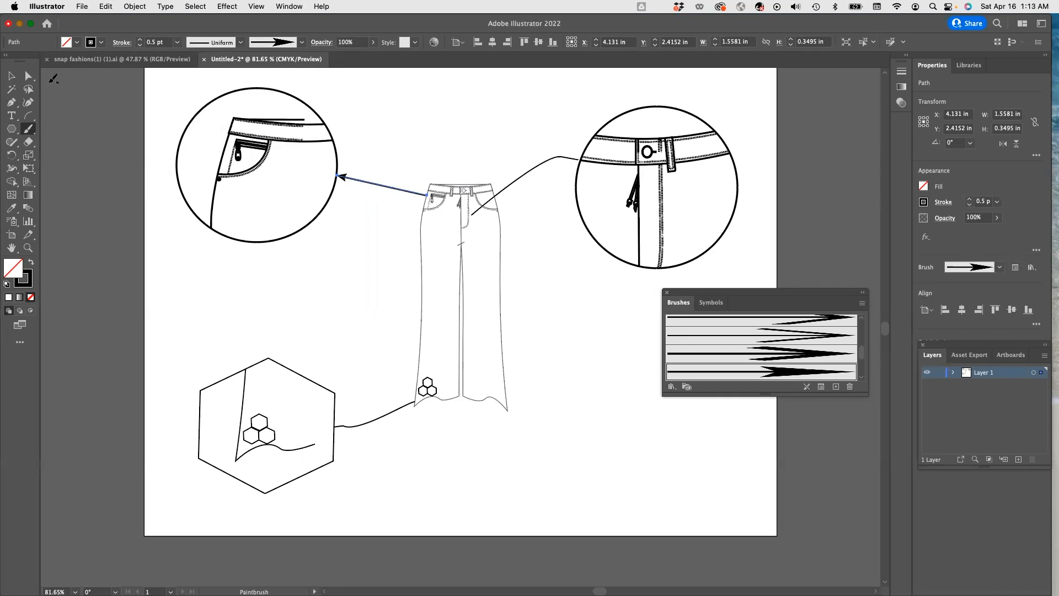
Apply the same barbed arrow brush to the curved waistband leader and set its stroke to 0.5 pt.
left_click(11, 76)
left_click(523, 183)
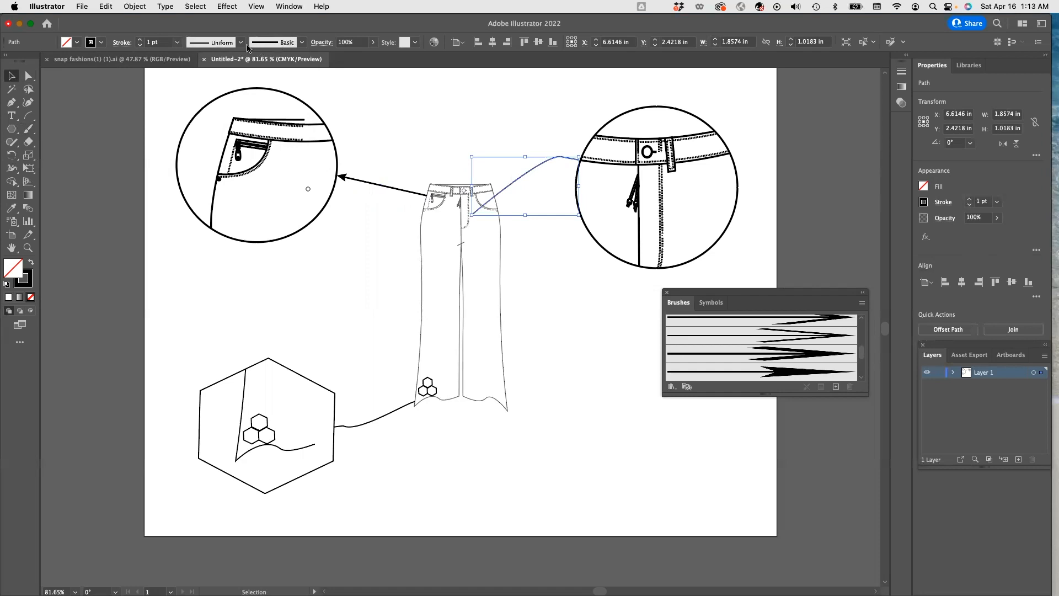
left_click(302, 43)
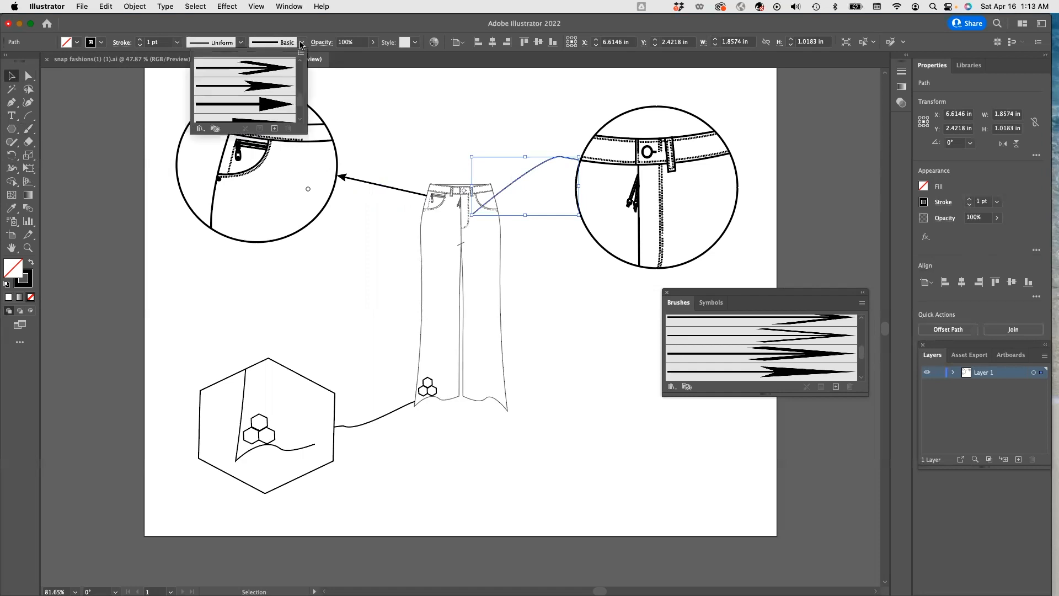
left_click(264, 89)
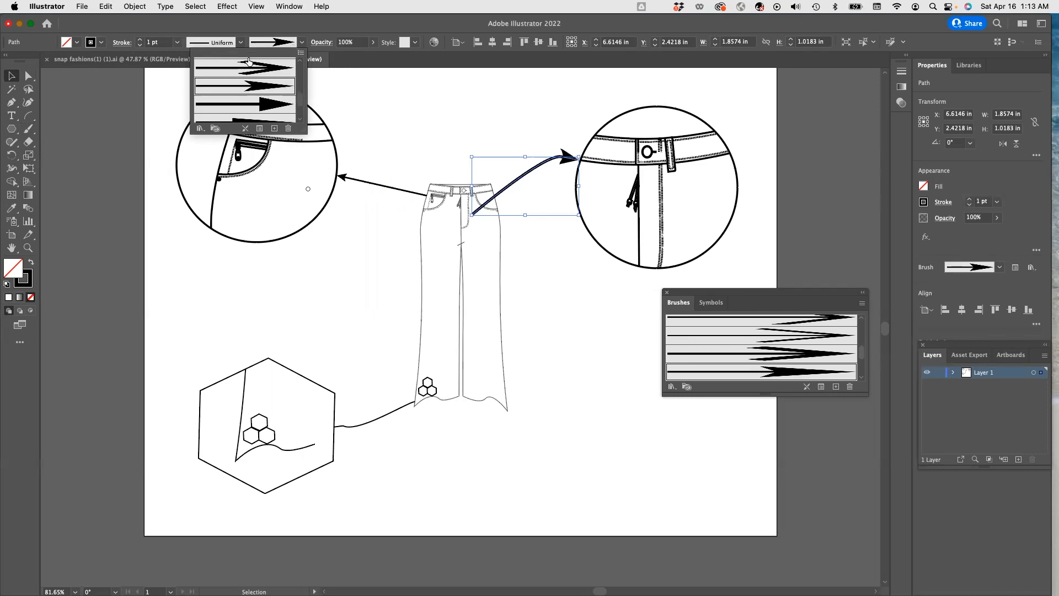
left_click(177, 42)
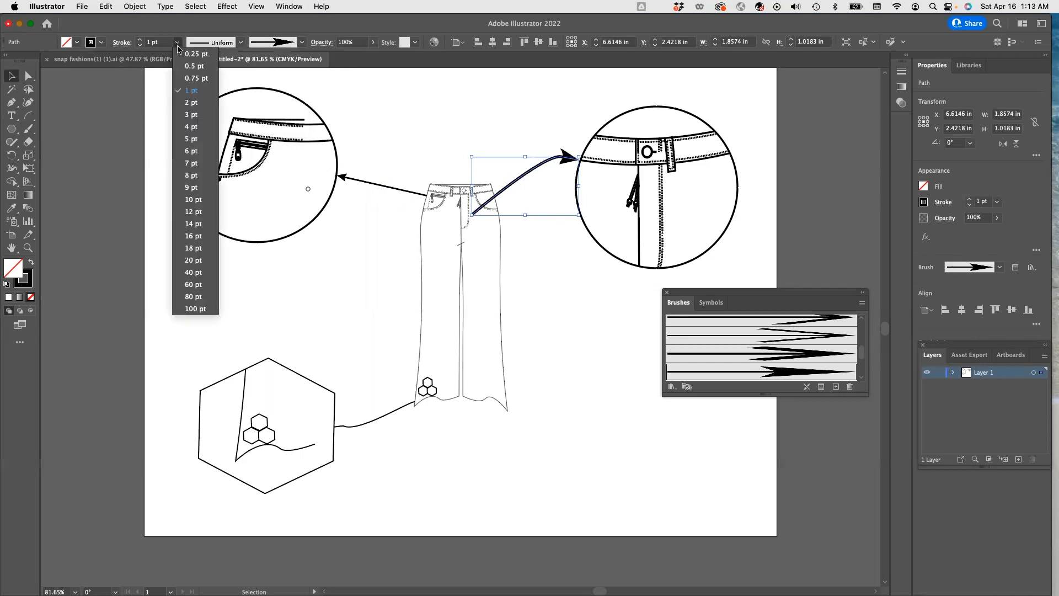
left_click(193, 66)
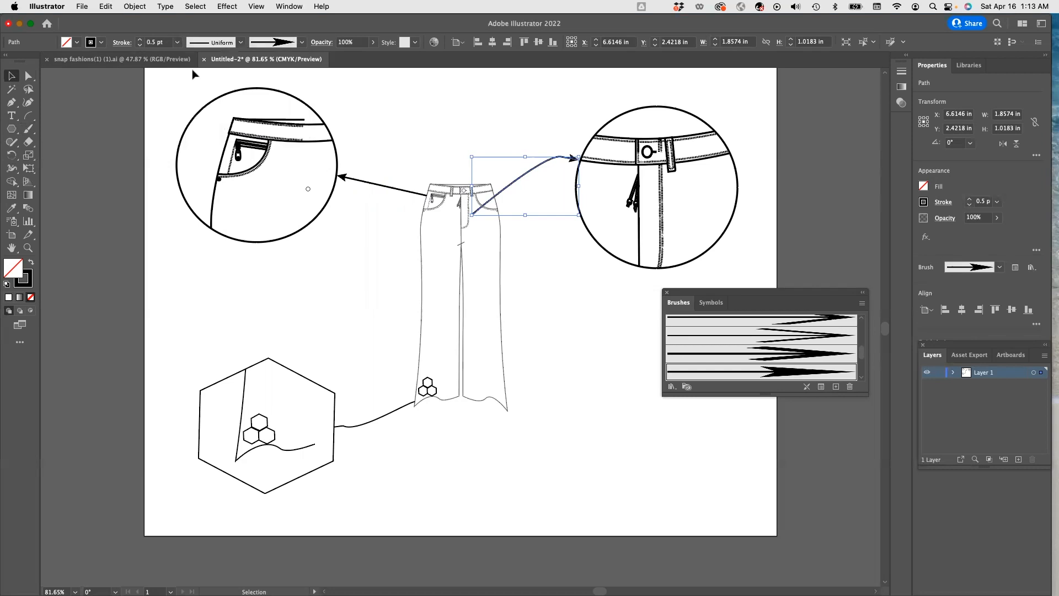
Apply the pocket leader's arrow brush to the hem leader at 0.5 pt, deselect it and close the Brushes panel.
left_click(369, 425)
left_click(302, 43)
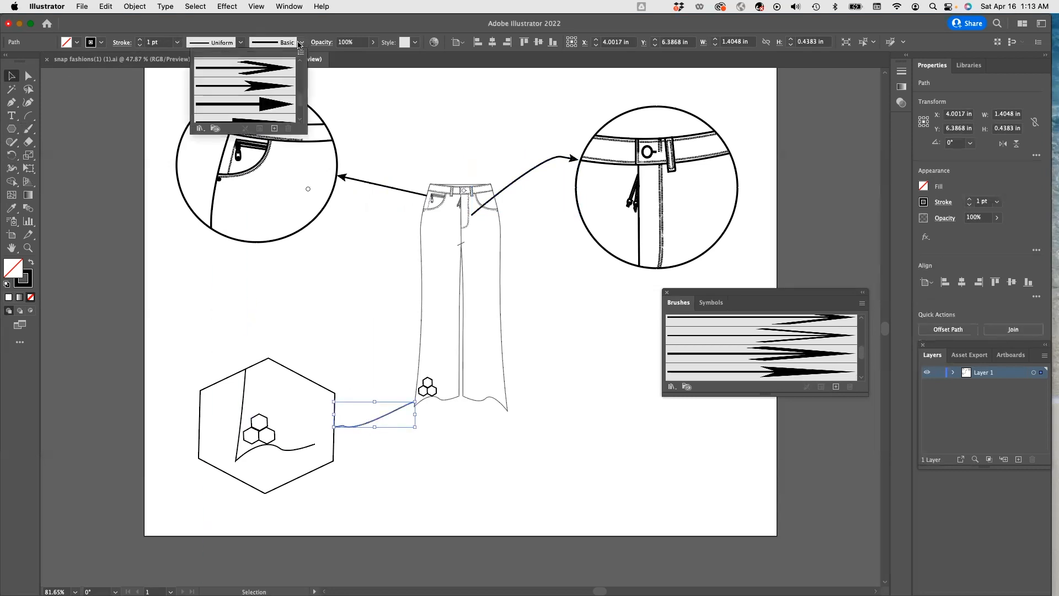
left_click(268, 91)
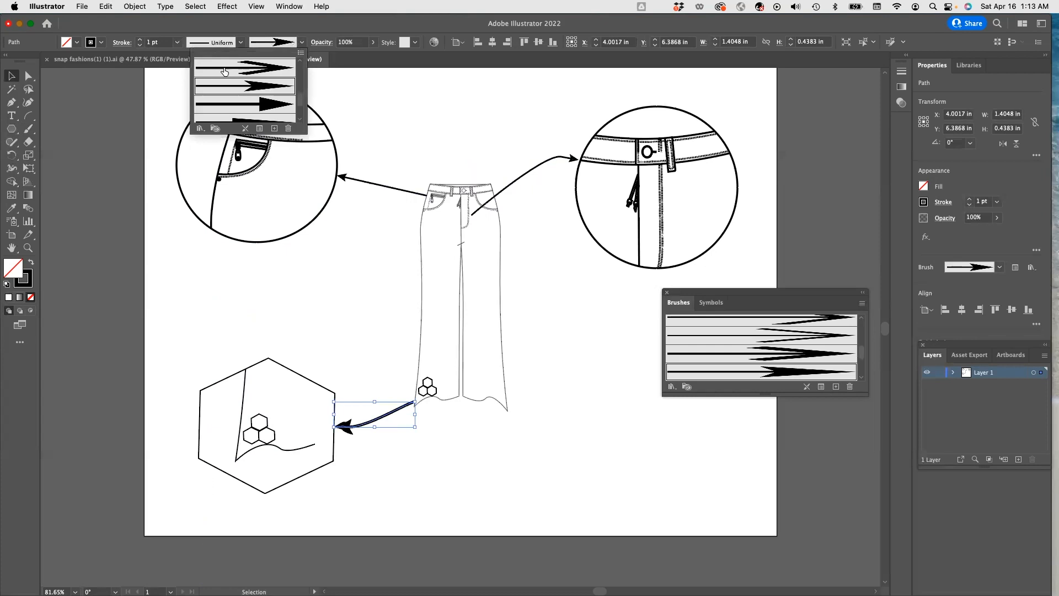
left_click(176, 43)
left_click(177, 43)
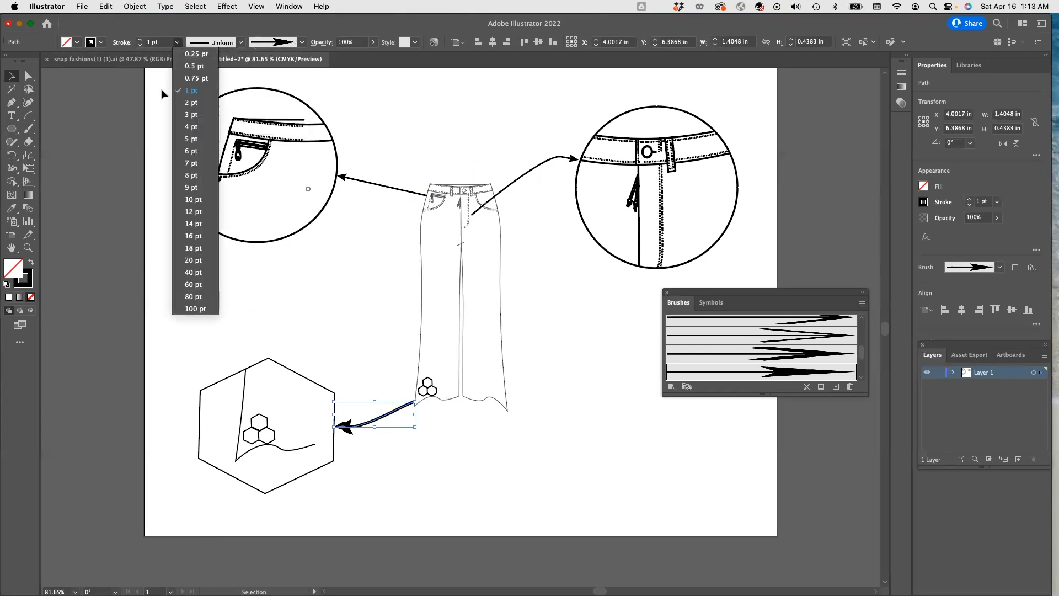
left_click(191, 67)
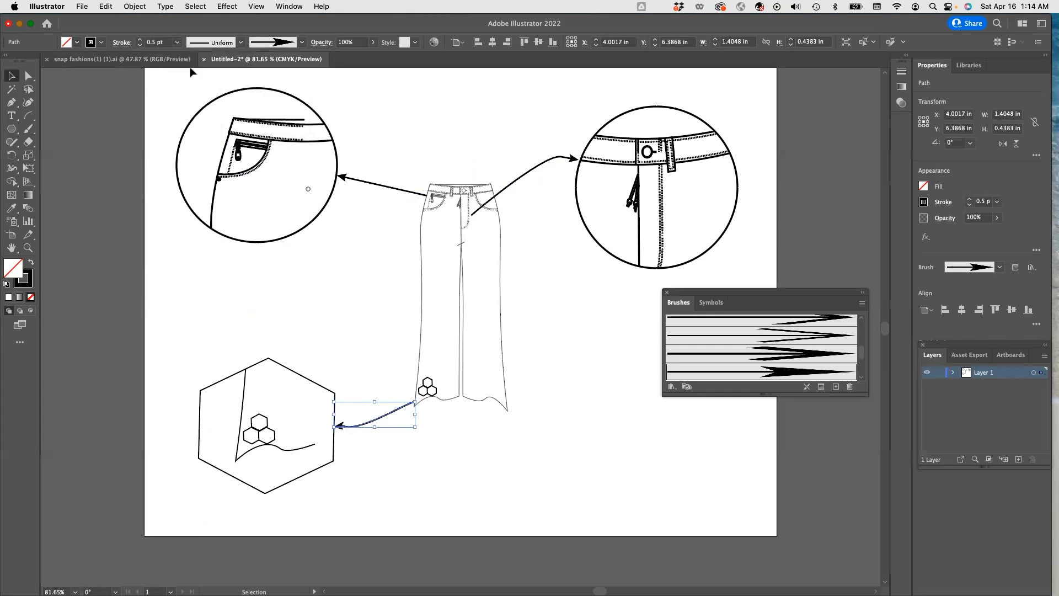
left_click(511, 425)
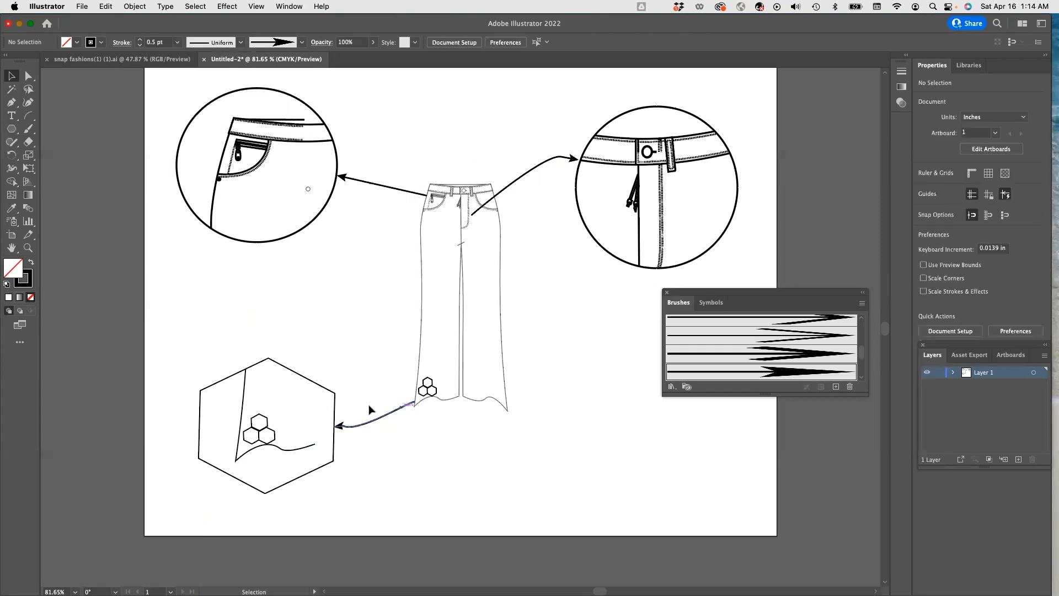
left_click(667, 295)
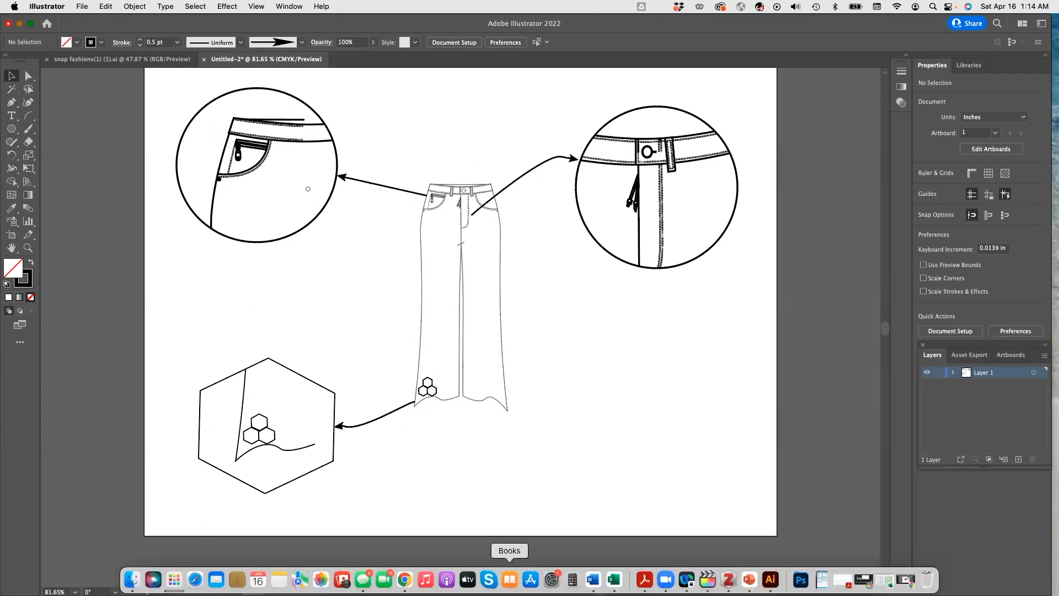
Examine the titles, captions and call-out layout of the reference blouse and jeans sheets in Chrome, and return to Illustrator.
left_click(409, 580)
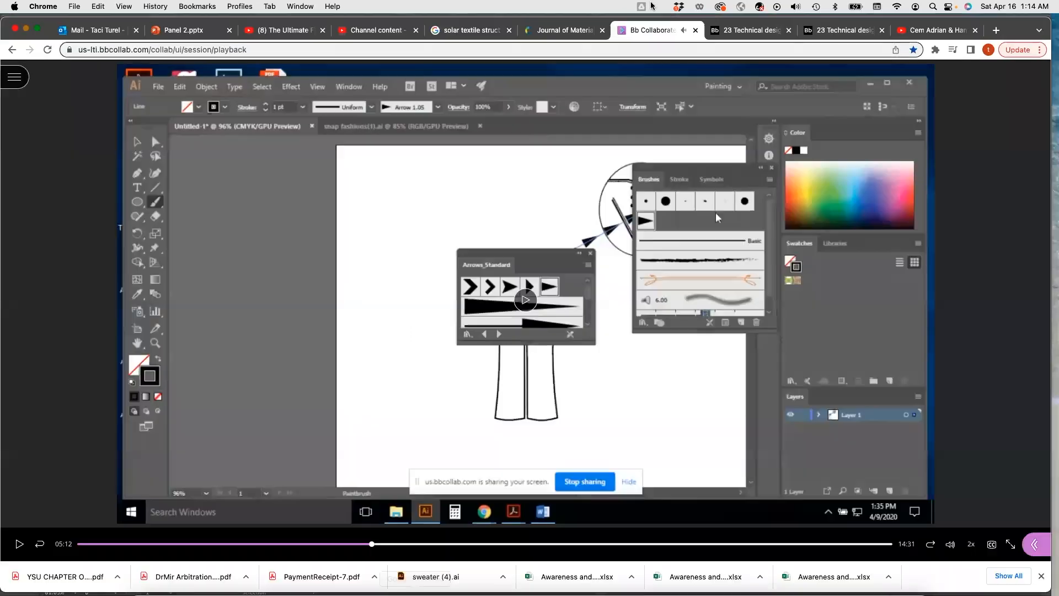
left_click(770, 31)
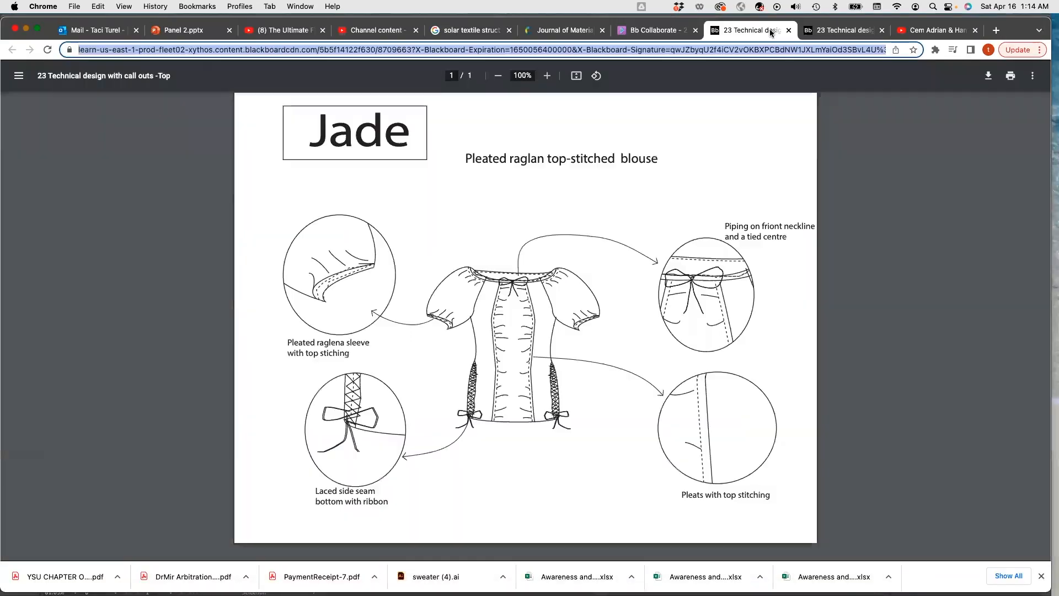
left_click(825, 32)
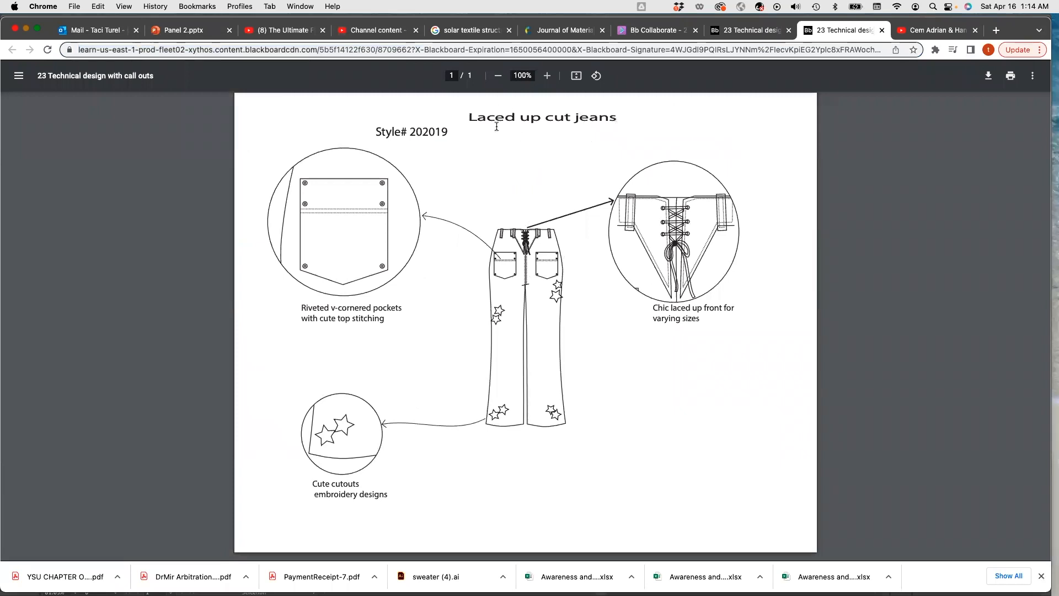
left_click(26, 29)
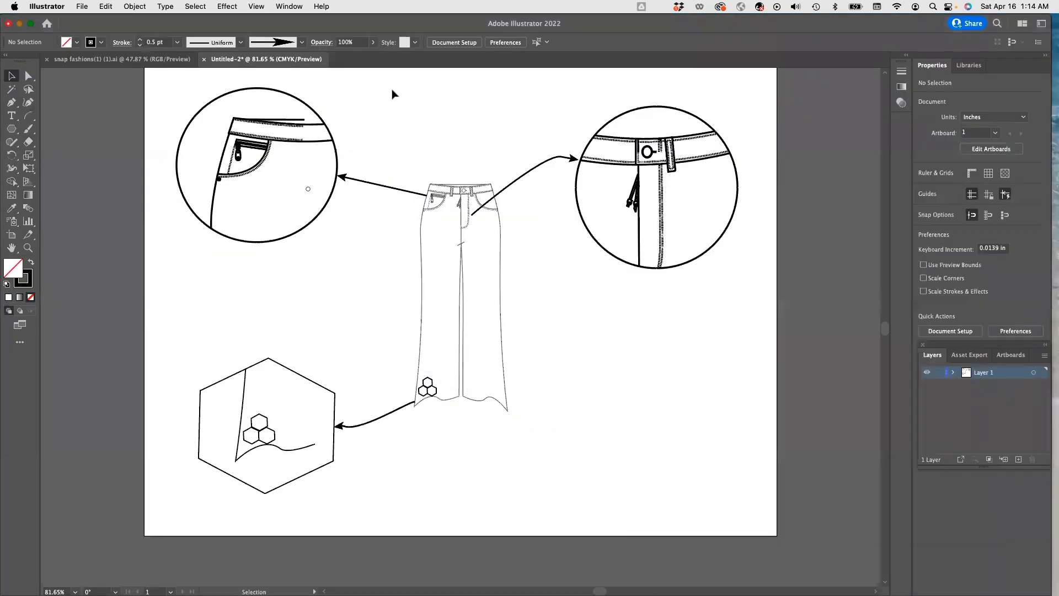
Add the title "Laced up cut out jeans" above the jeans and enlarge it to about 2.60 by 0.43 in.
left_click(12, 115)
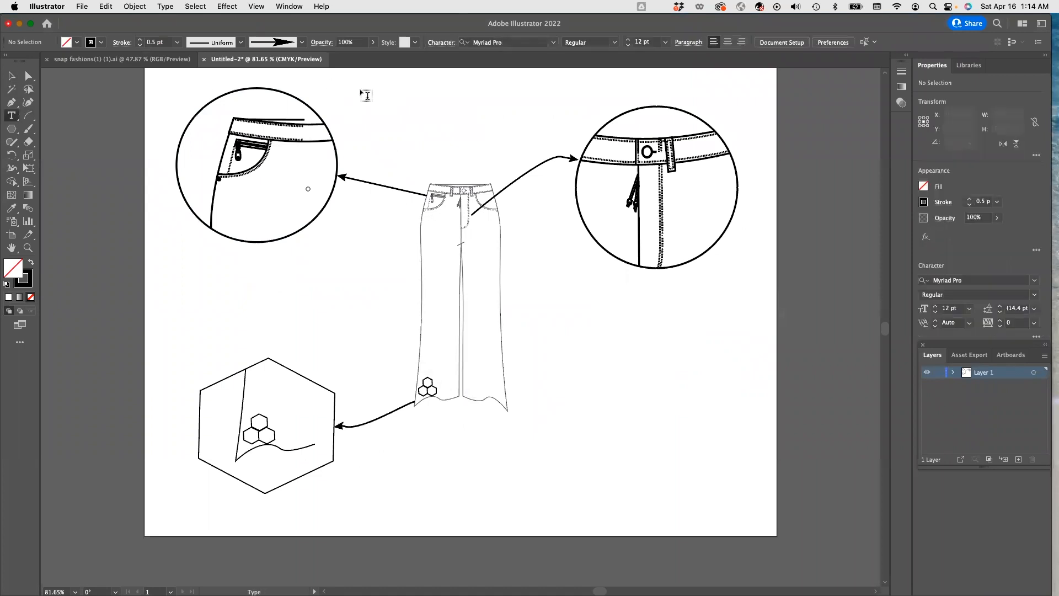
left_click(391, 91)
type("Laced up cut out jeans")
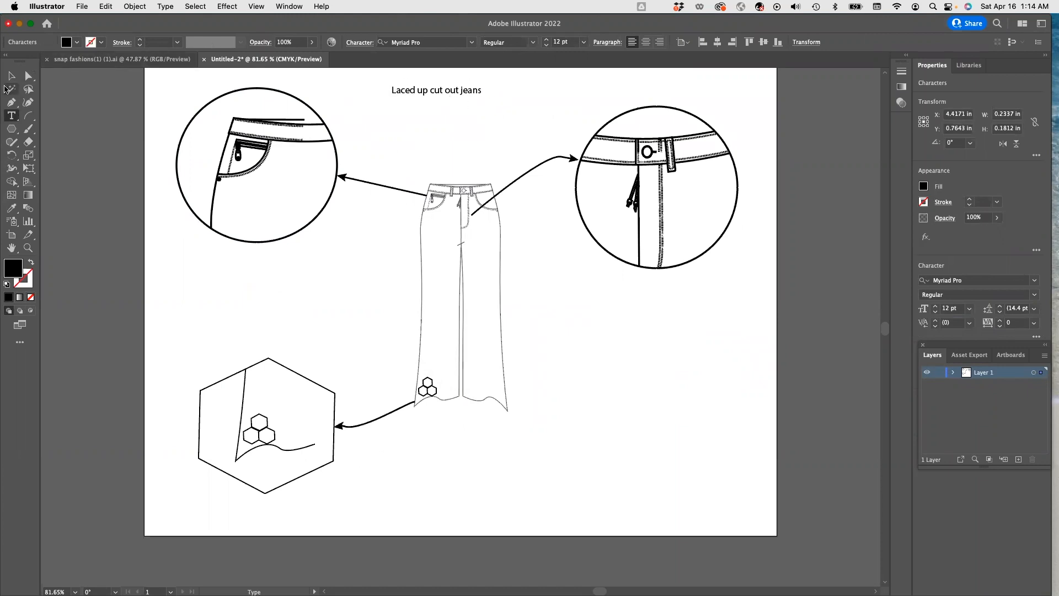
left_click(11, 75)
left_click_drag(413, 97, 435, 97)
left_click_drag(506, 95, 474, 97)
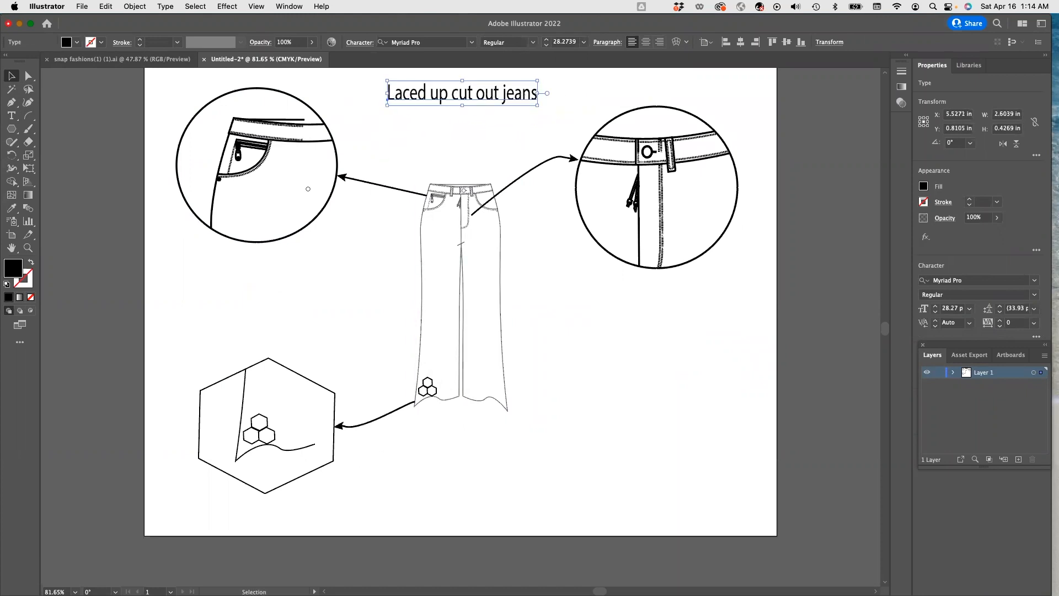
Check the style number and caption wording on the reference jeans sheet in Chrome, and return to the drawing.
left_click(407, 579)
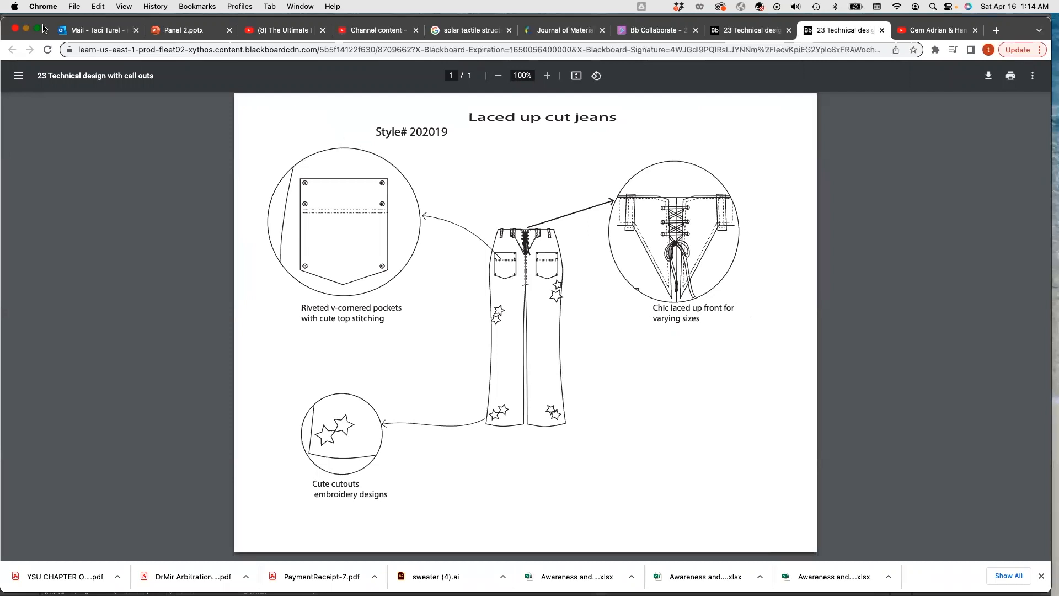
left_click(26, 29)
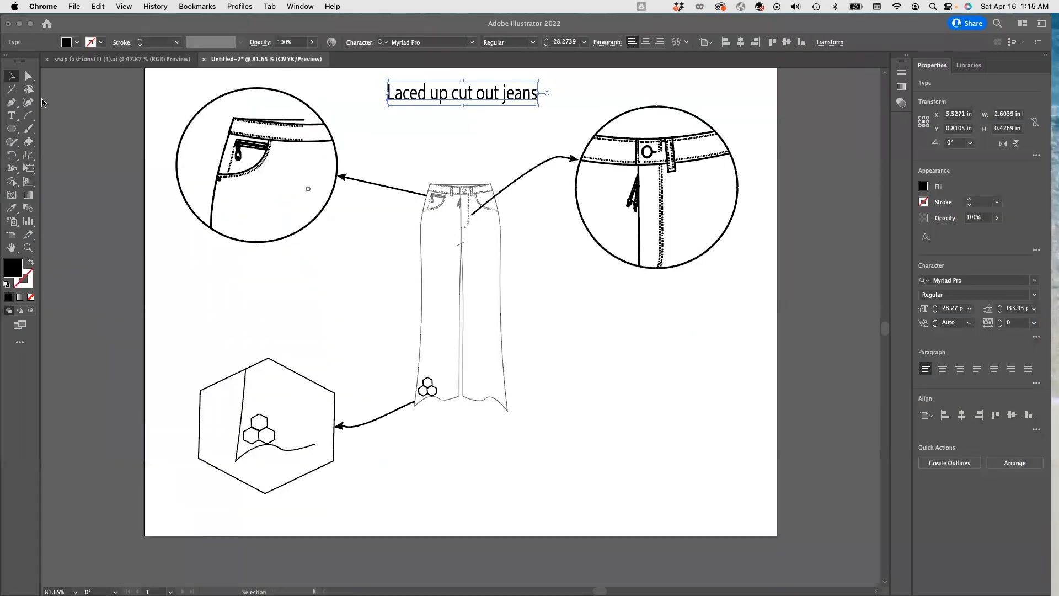
Add the caption "Fly-front zipper with corded zipper head" in 12 pt Myriad Pro below the waistband call-out circle.
left_click(12, 115)
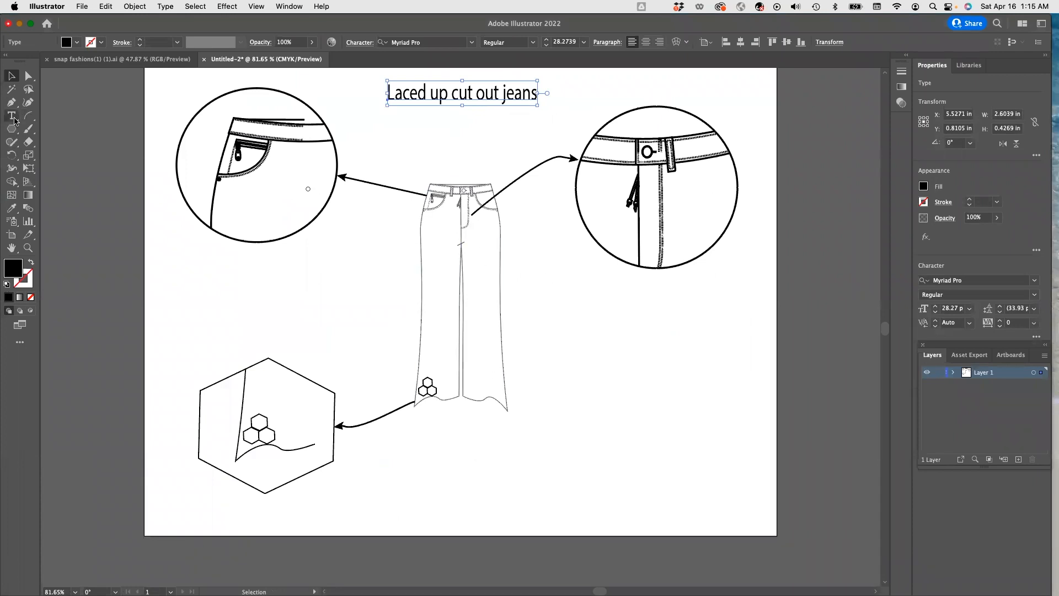
left_click(631, 295)
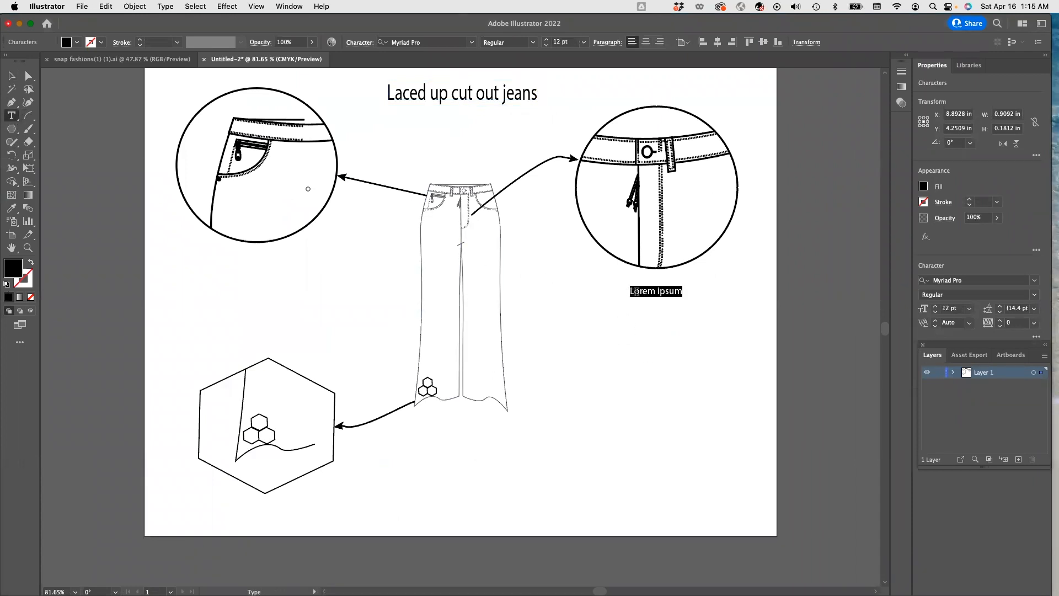
type("Front zipper with corded zipper head")
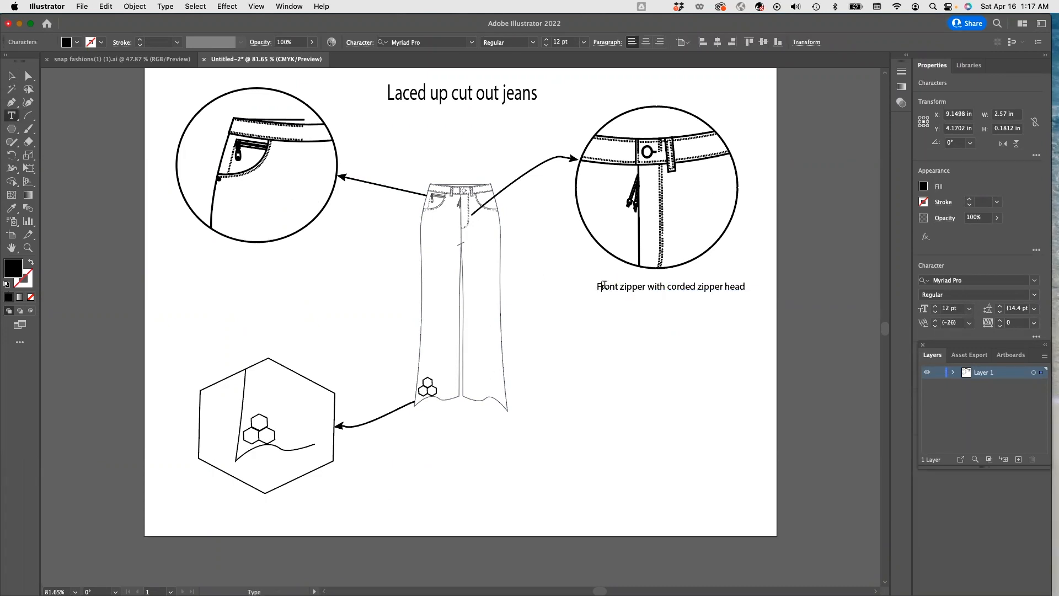
type("ly-f")
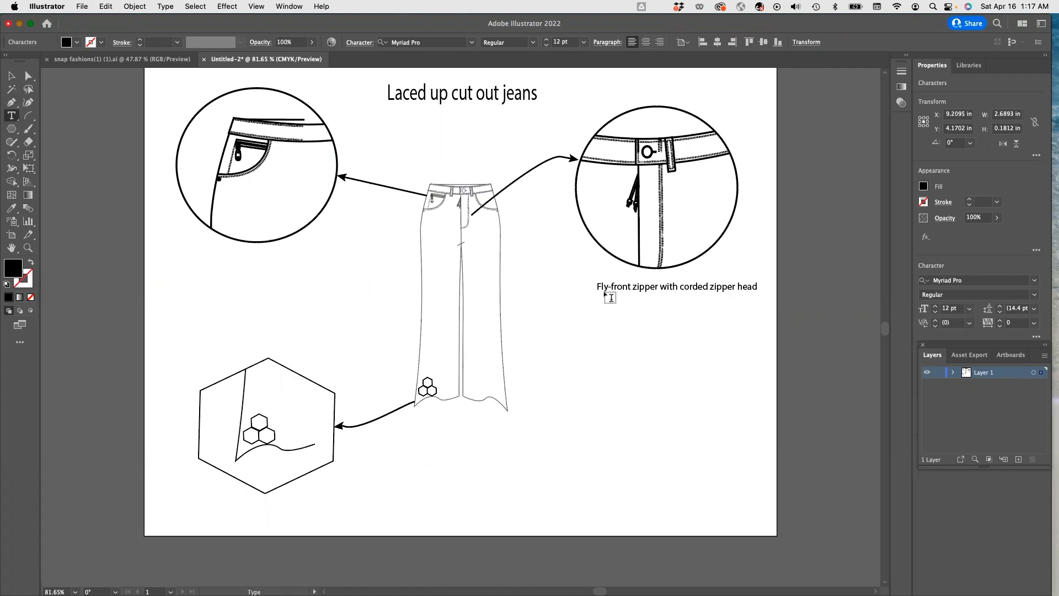
Add the caption "Flared hems with polygon cutouts" below the hexagonal hem call-out and centre it roughly under the shape.
left_click(231, 507)
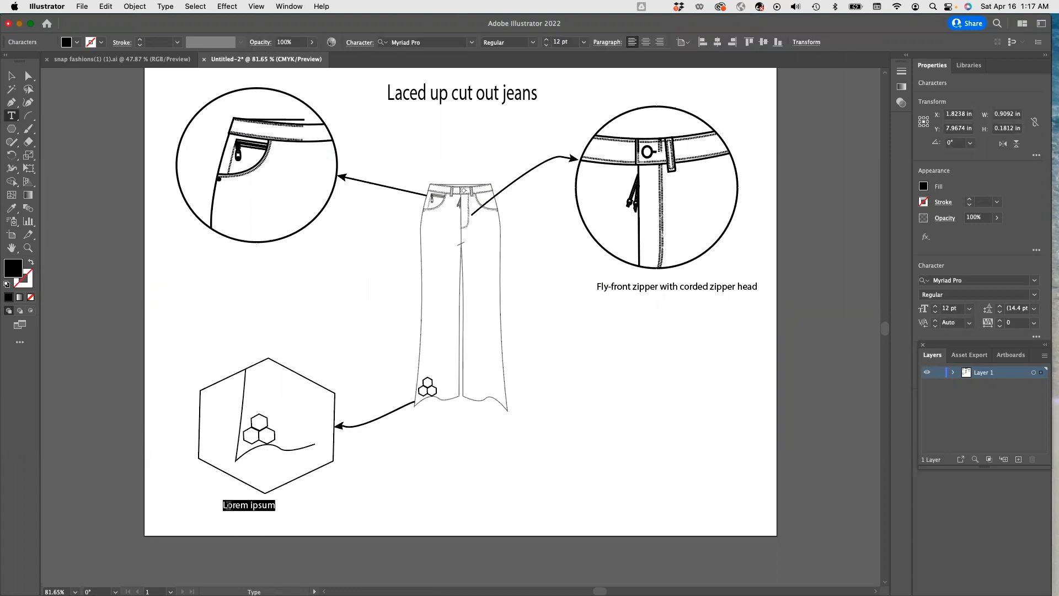
type("Flared hems")
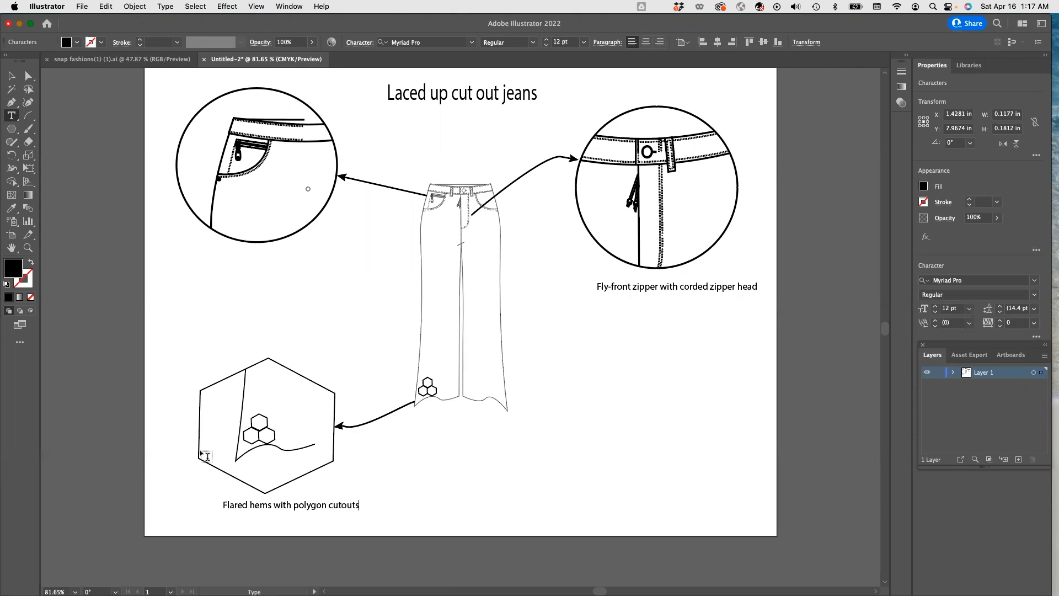
left_click(16, 79)
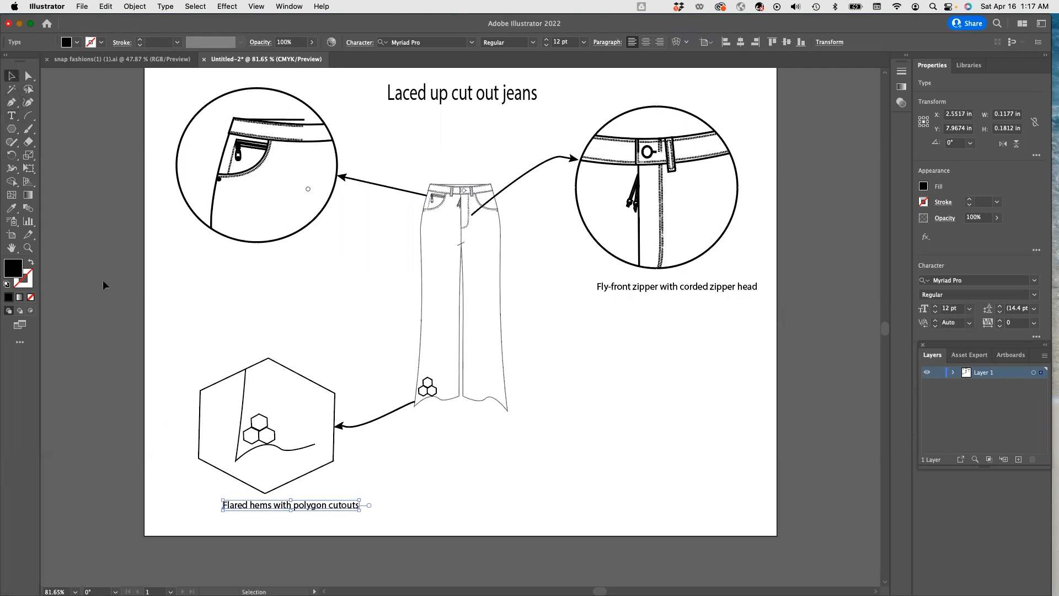
left_click_drag(245, 505, 227, 506)
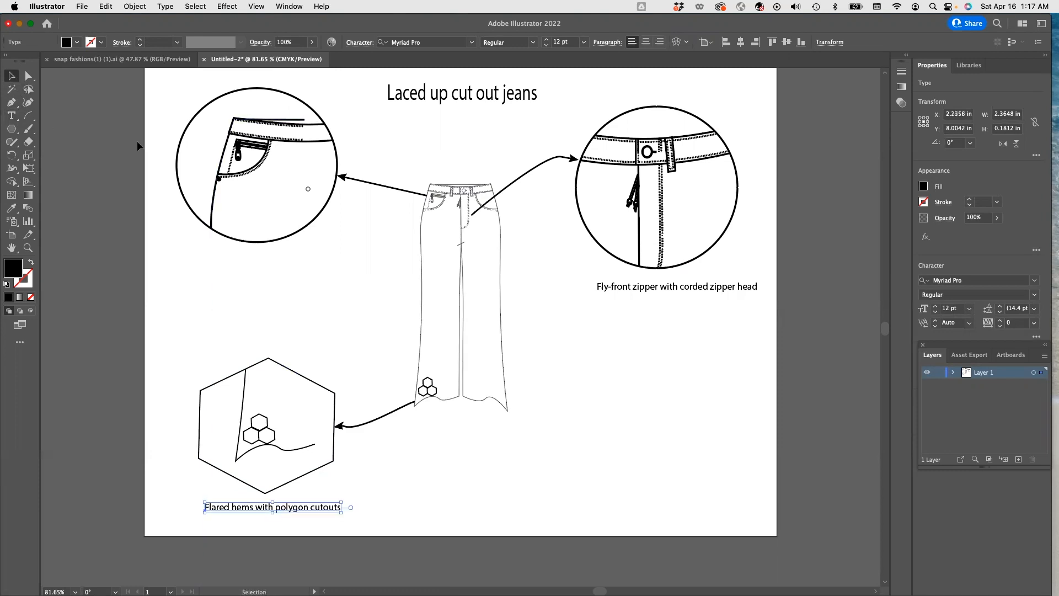
Add the caption "Side pocket insert with zipper" below the pocket call-out circle, moved slightly down to clear its outline.
left_click(12, 115)
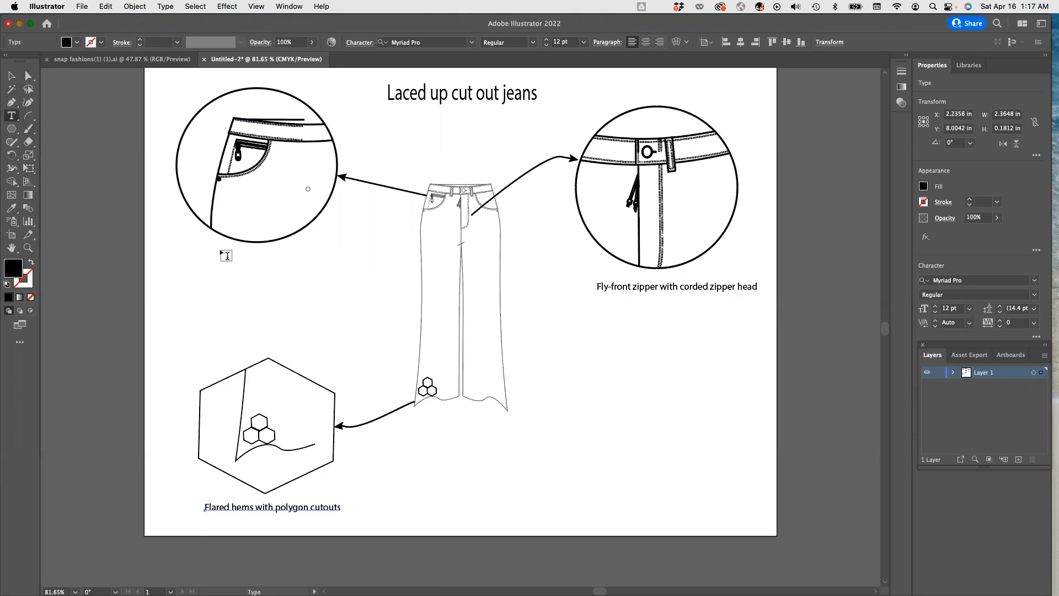
left_click(203, 249)
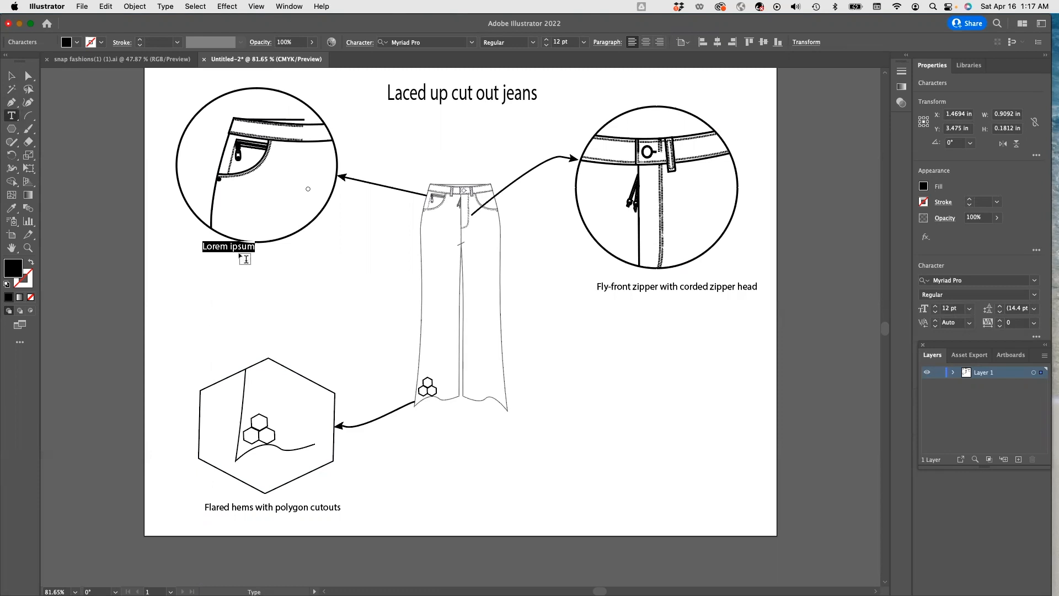
type("Side pocket with zipper")
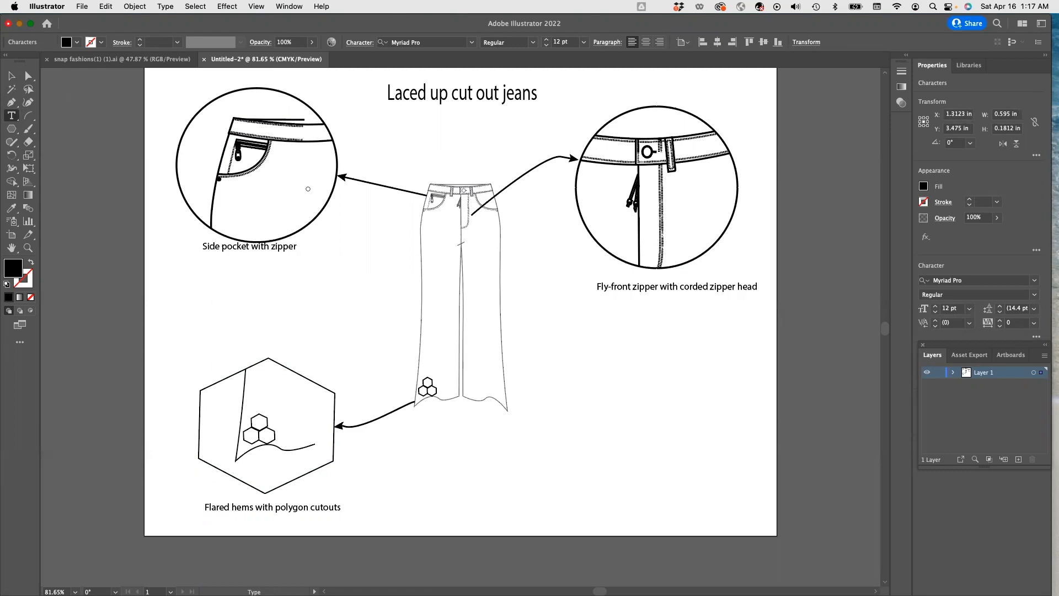
left_click(11, 76)
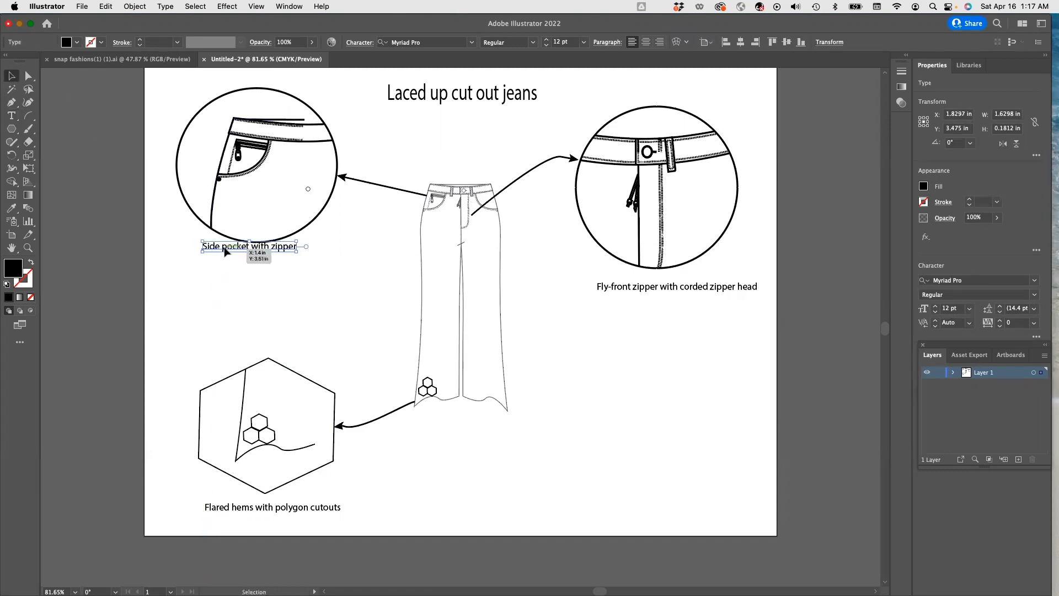
left_click_drag(224, 251, 251, 261)
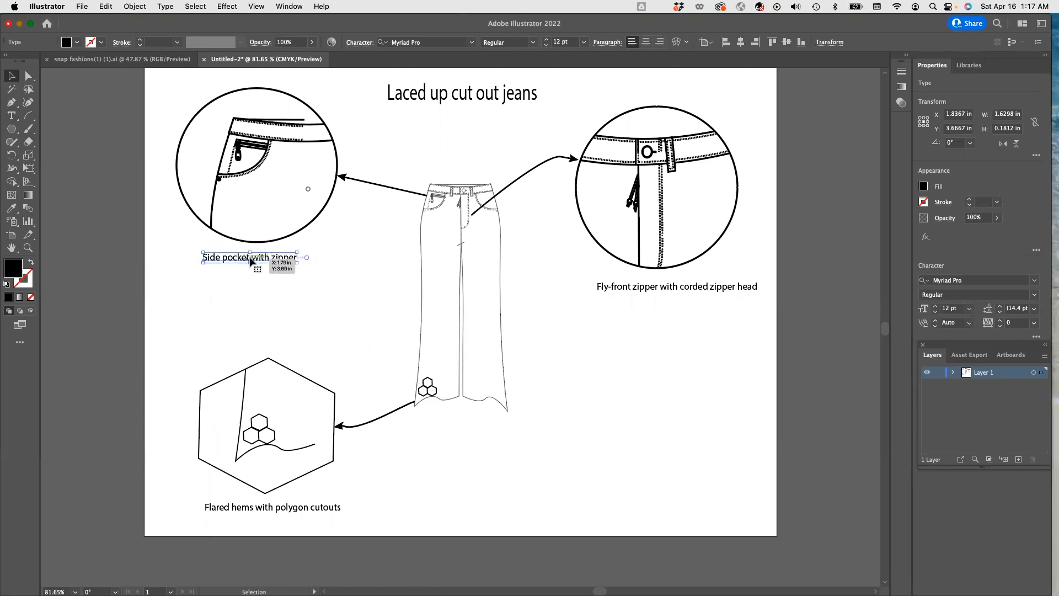
double_click(251, 257)
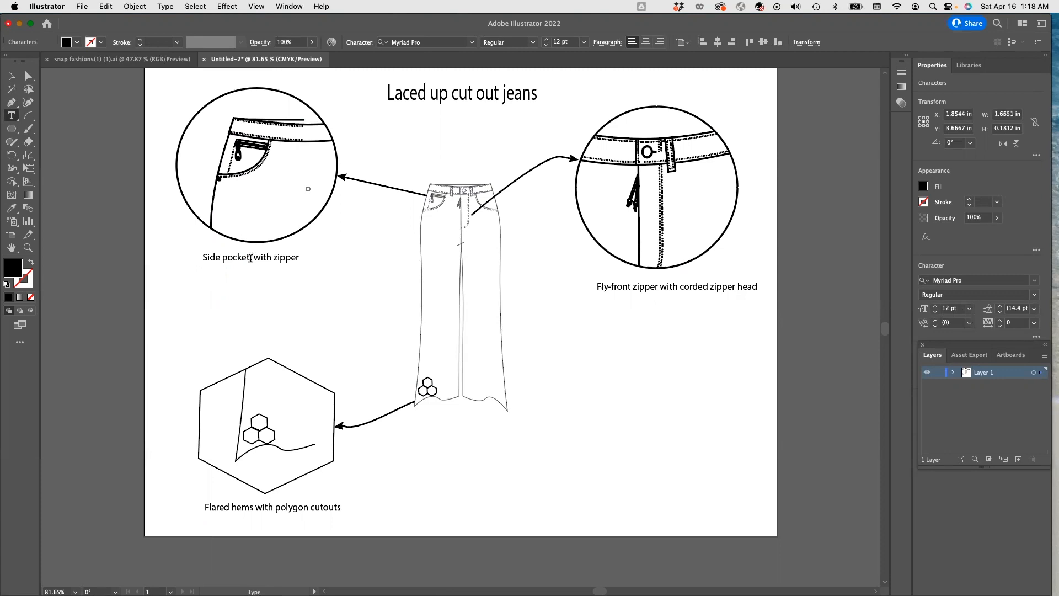
type("insert")
Check the style number on the reference jeans sheet in Chrome, and add "Style# 202201" below the title in Illustrator.
key("super+Tab")
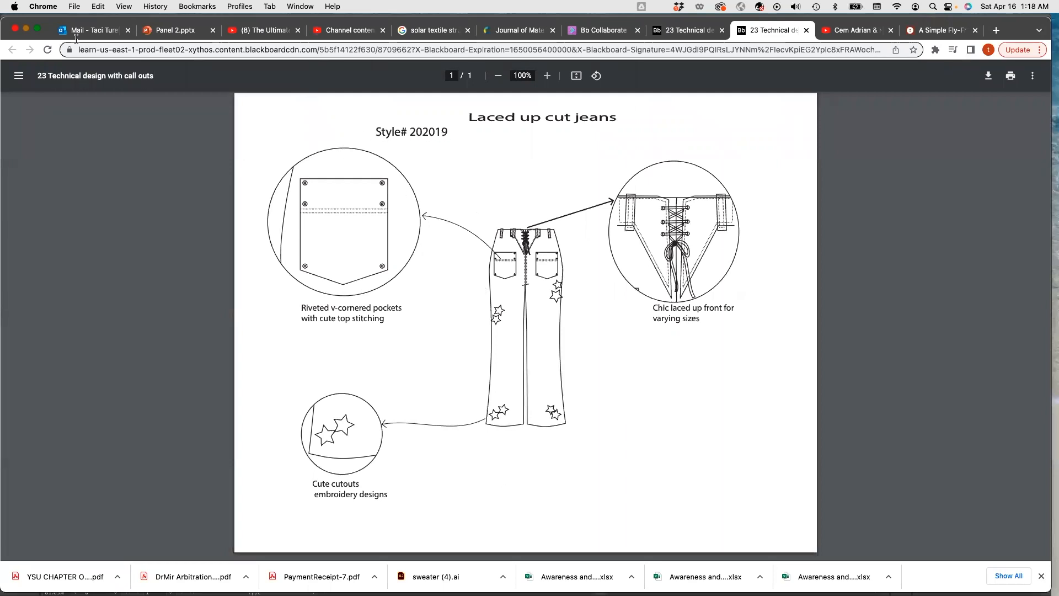
left_click(26, 29)
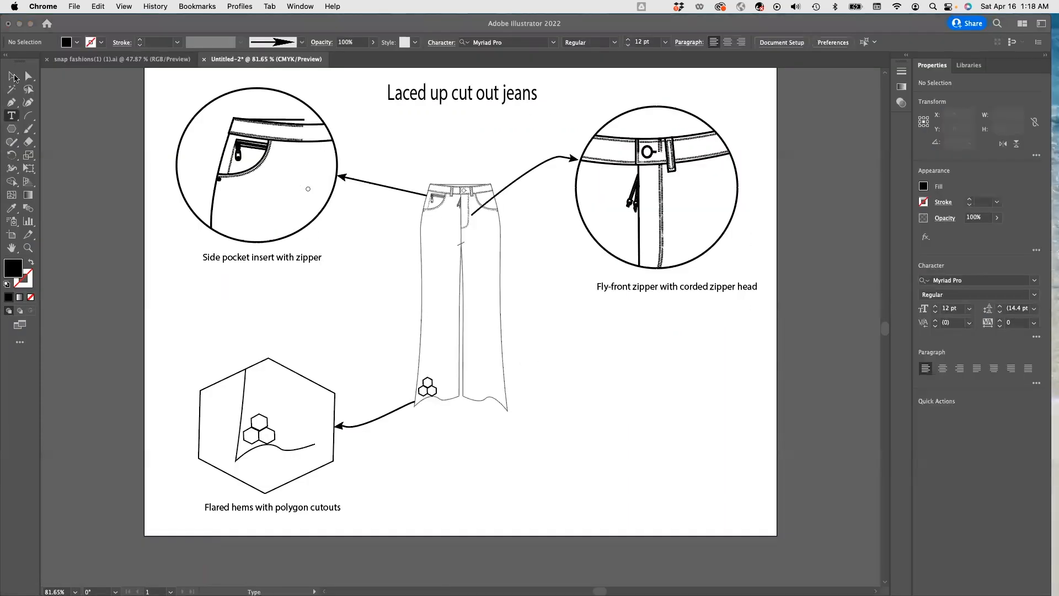
left_click(379, 137)
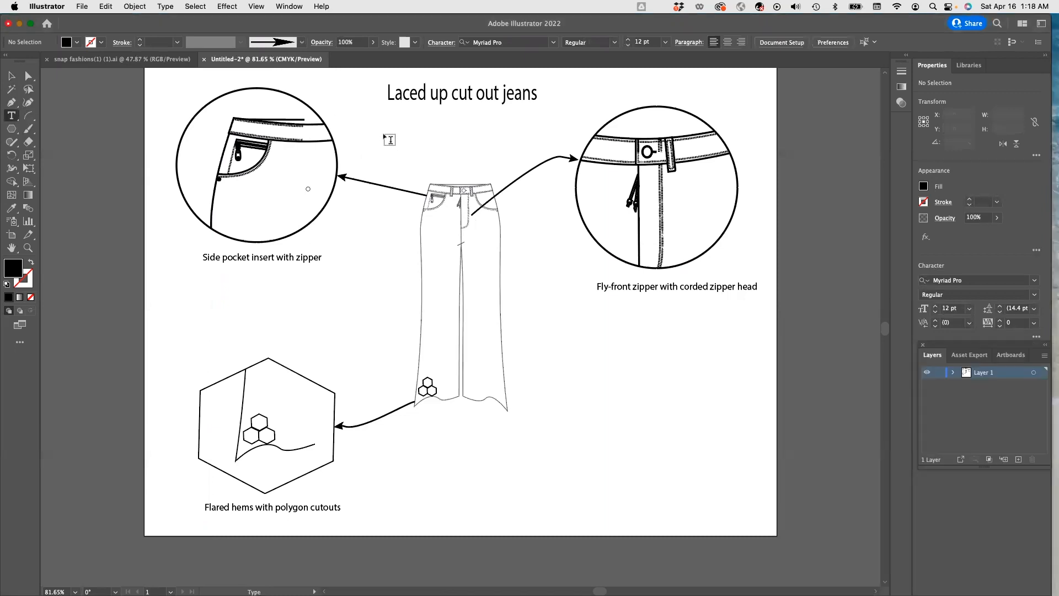
left_click(384, 134)
type("Style# 202201")
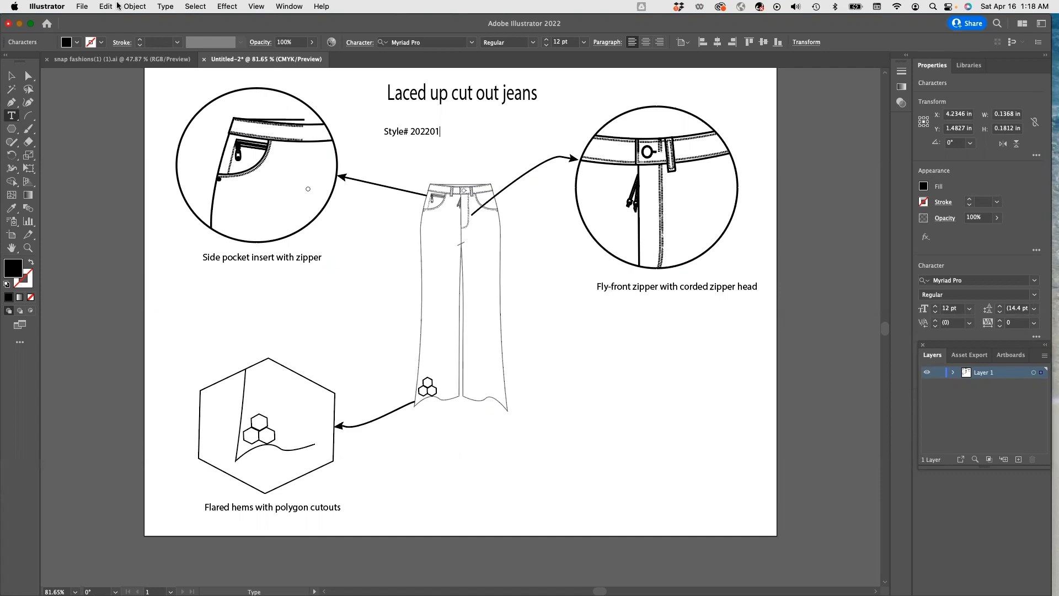
Save the drawing in Adobe Illustrator (ai) format as "Exercise 23 Technical Design with Callouts".
key("super+s")
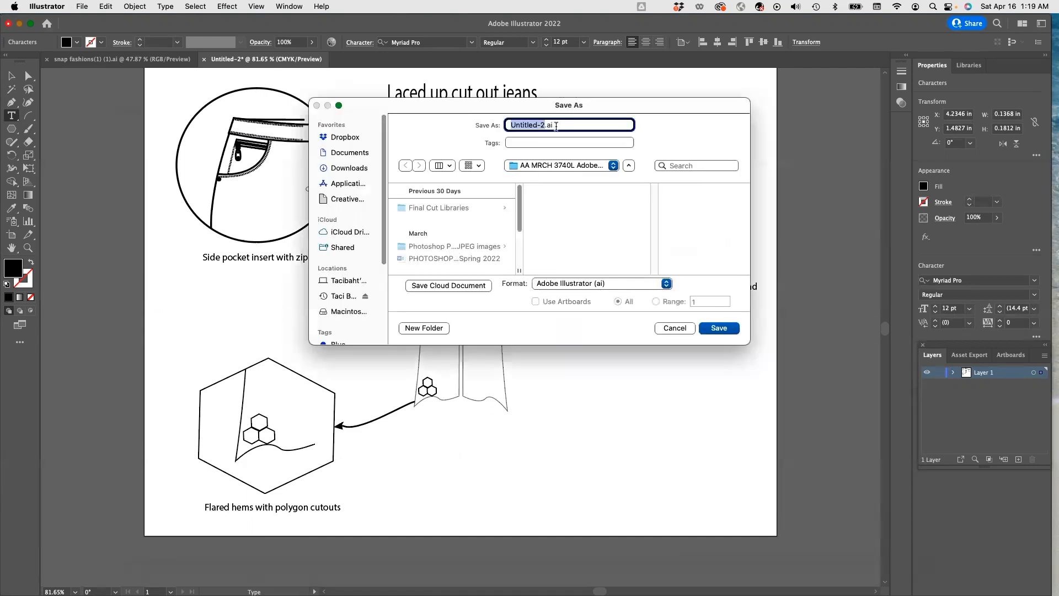
type("E")
type("xercise ")
type("23")
type(" Technica")
type("l Design")
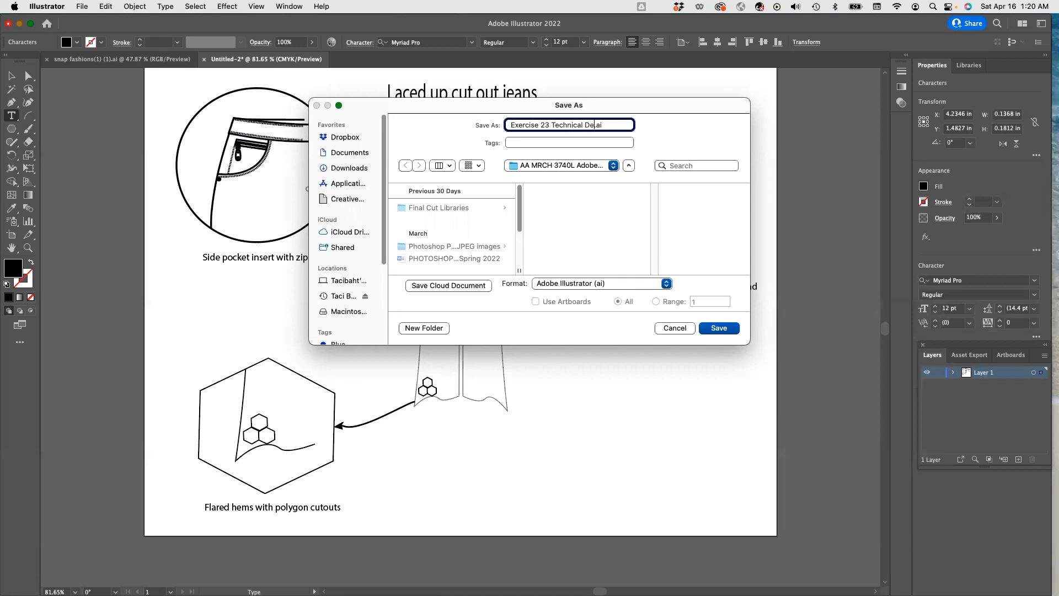
type(" with Callouts")
left_click(717, 327)
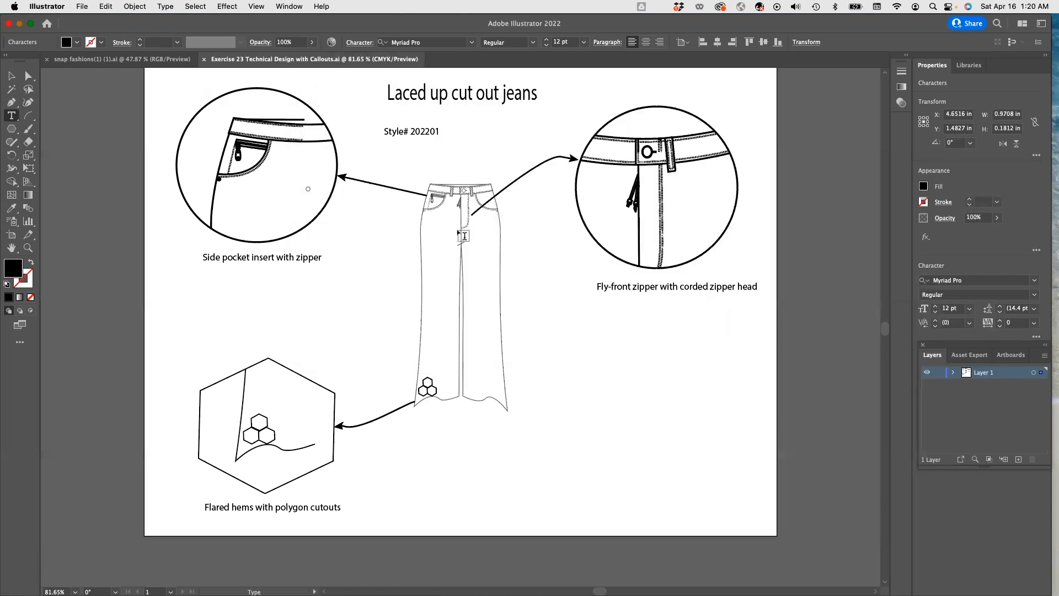